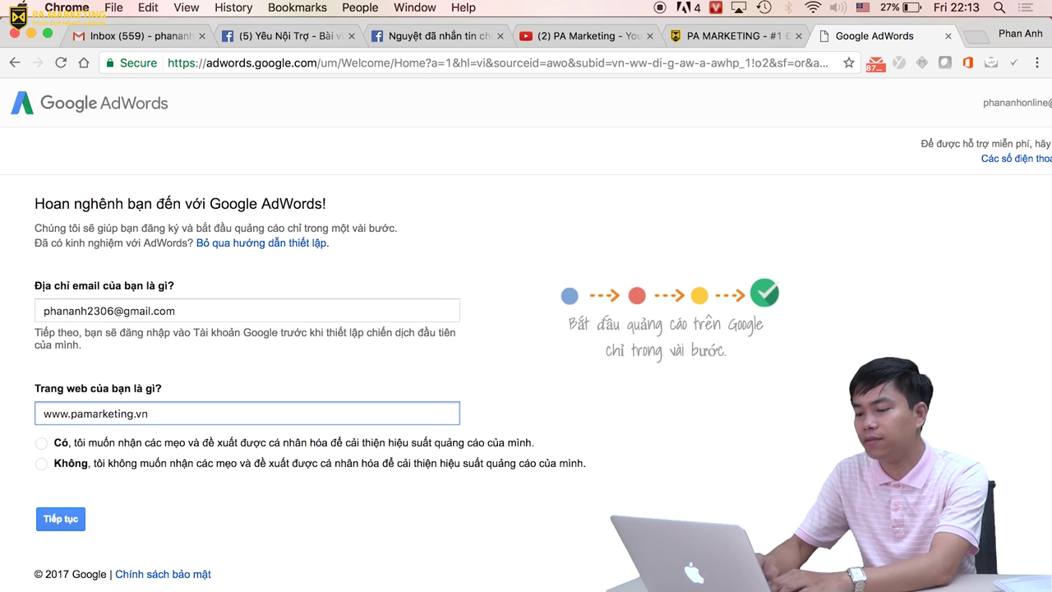
Choose 'Có' for personalized tips and continue to the 'Chiến dịch đầu tiên của bạn' step.
{"action": "left_click", "coordinate": [42, 444]}
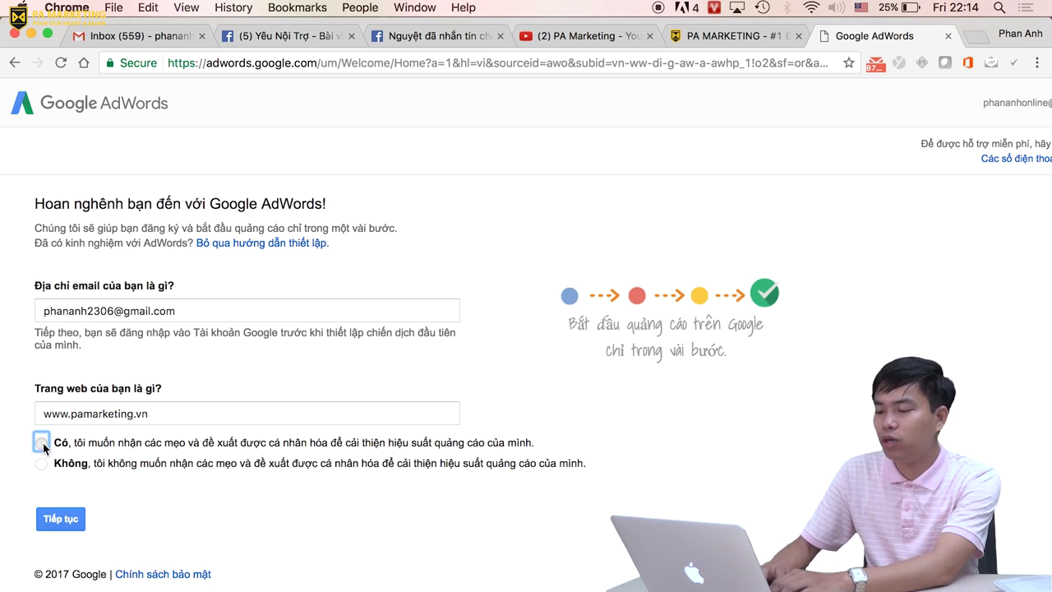
{"action": "left_click", "coordinate": [79, 525]}
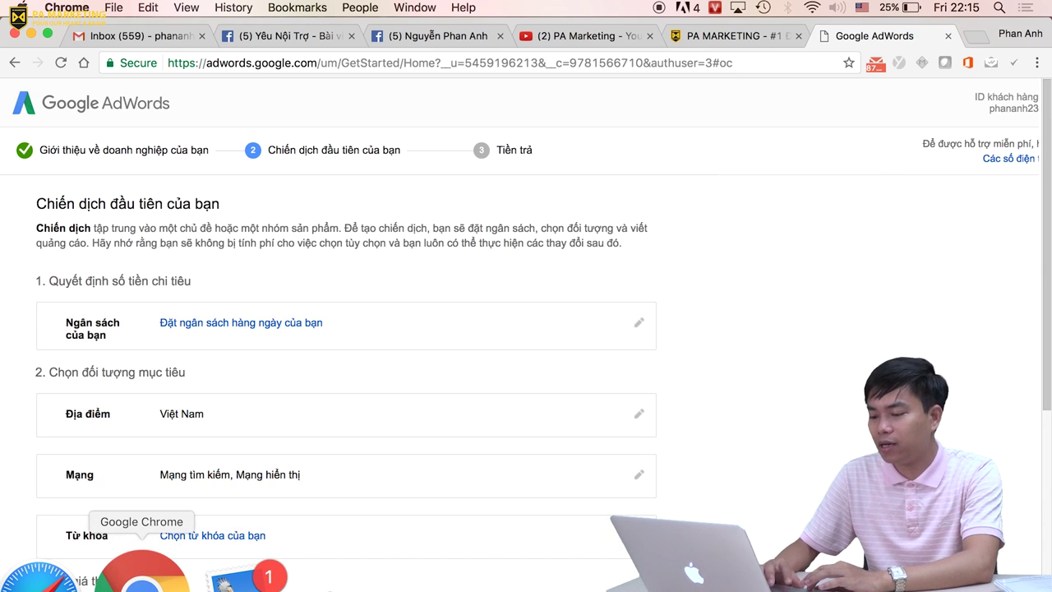
{"action": "right_click", "coordinate": [142, 575]}
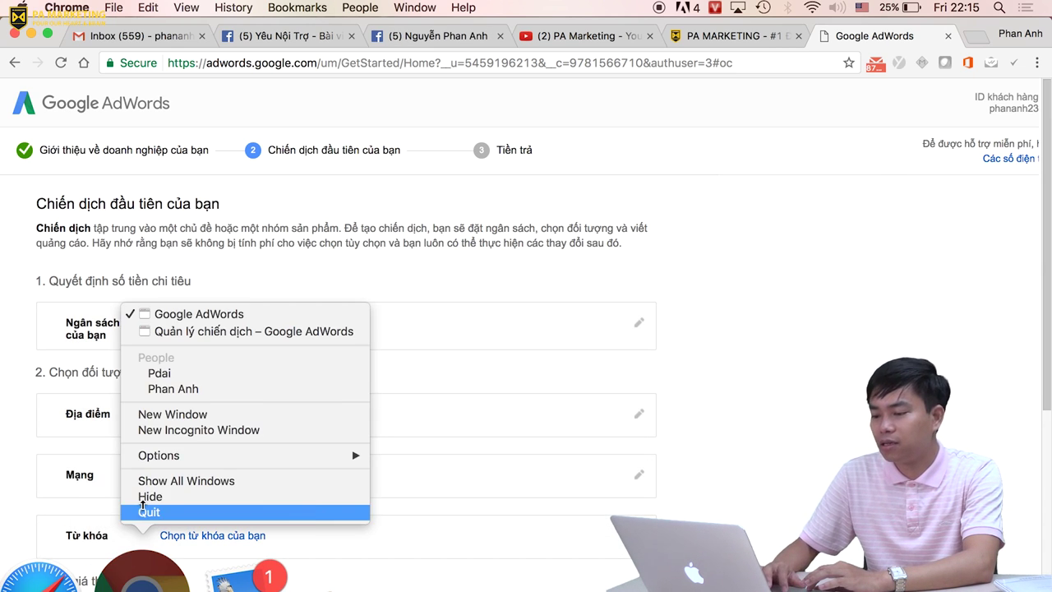
{"action": "left_click", "coordinate": [252, 331]}
{"action": "left_click", "coordinate": [260, 67]}
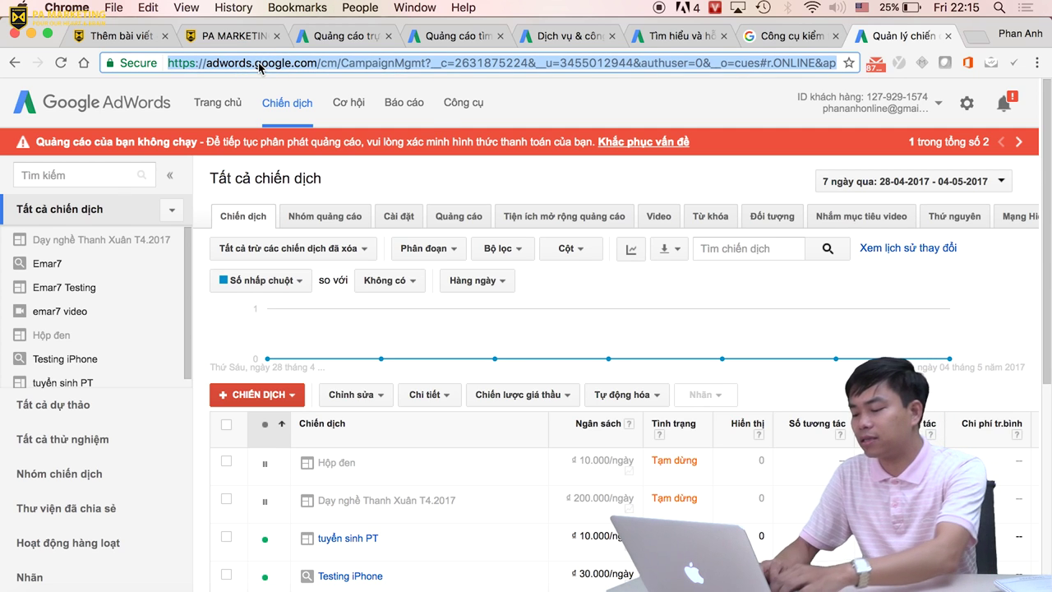
{"action": "type", "text": "adwords.google.com/home/"}
{"action": "key", "text": "Return"}
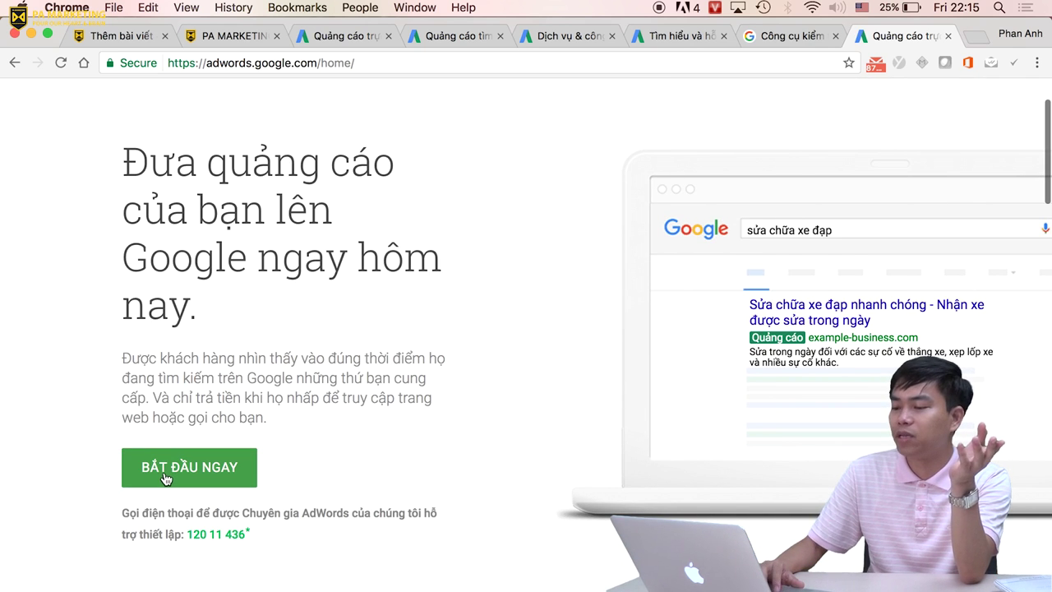
{"action": "left_click", "coordinate": [165, 477]}
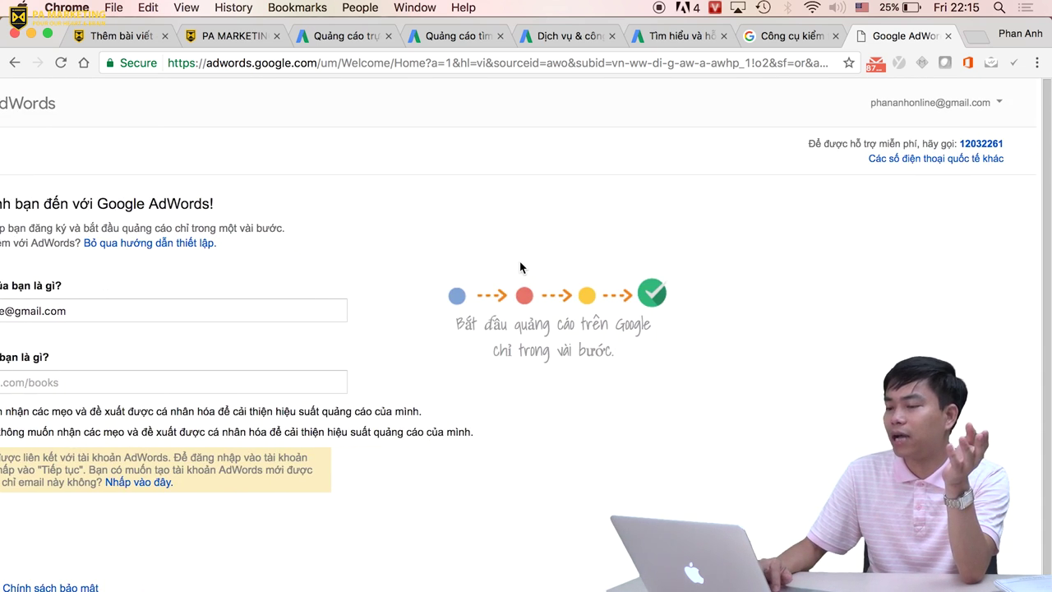
{"action": "left_click", "coordinate": [44, 414]}
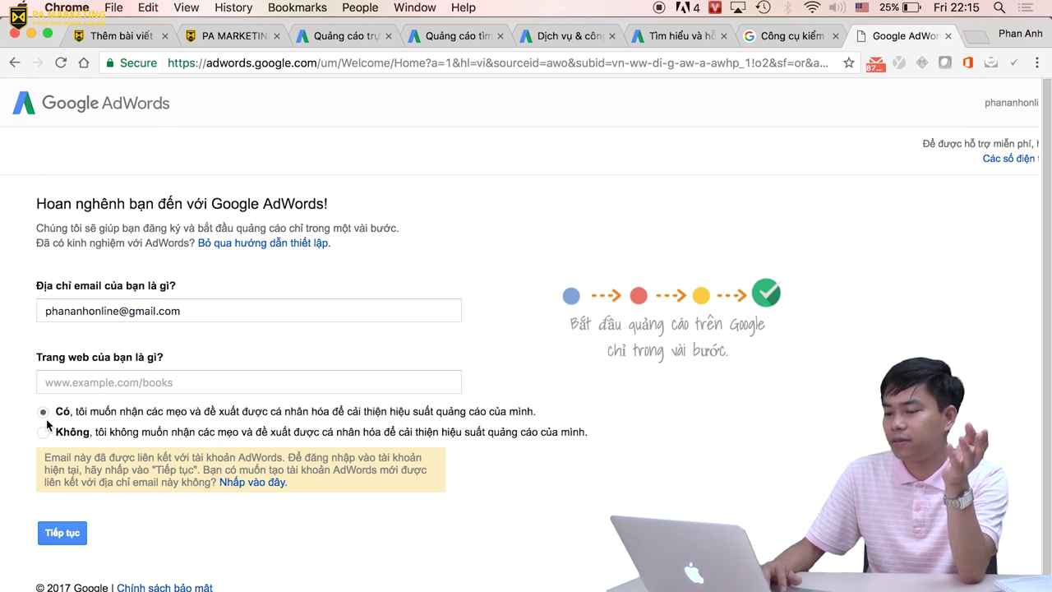
{"action": "left_click", "coordinate": [67, 533]}
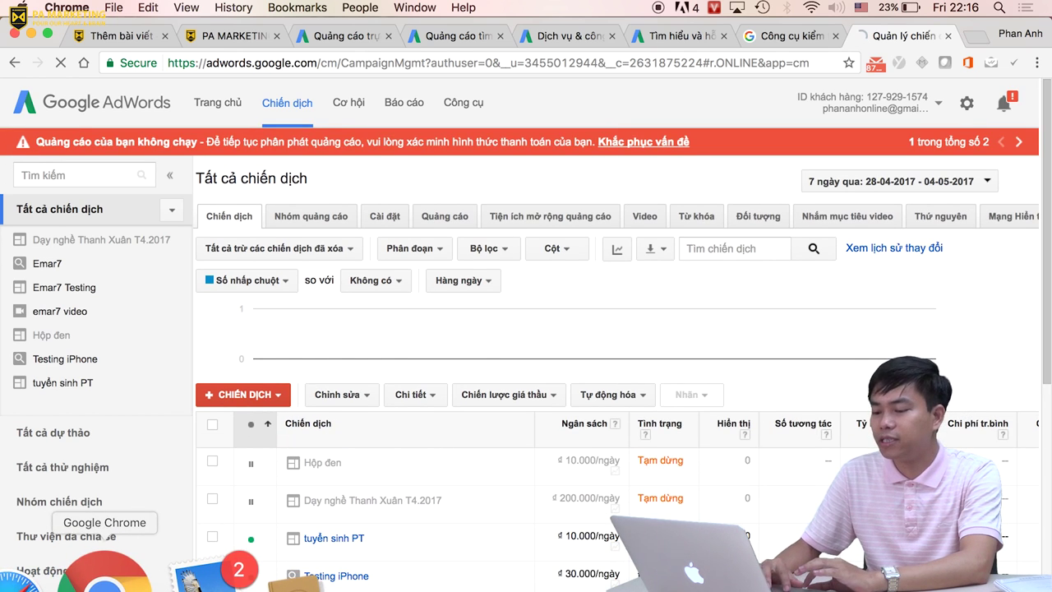
{"action": "right_click", "coordinate": [143, 575]}
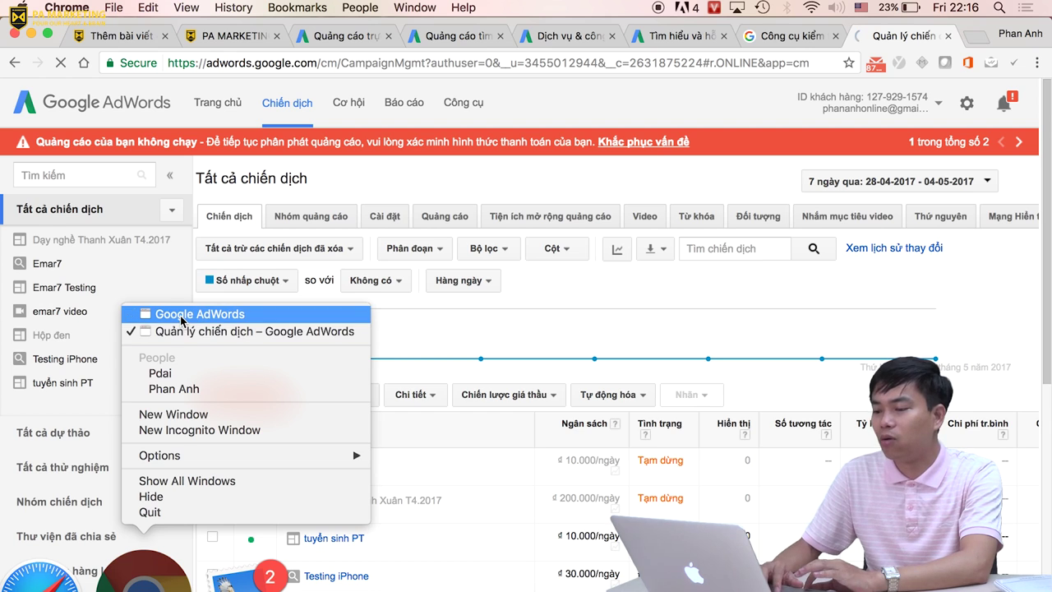
{"action": "left_click", "coordinate": [164, 317]}
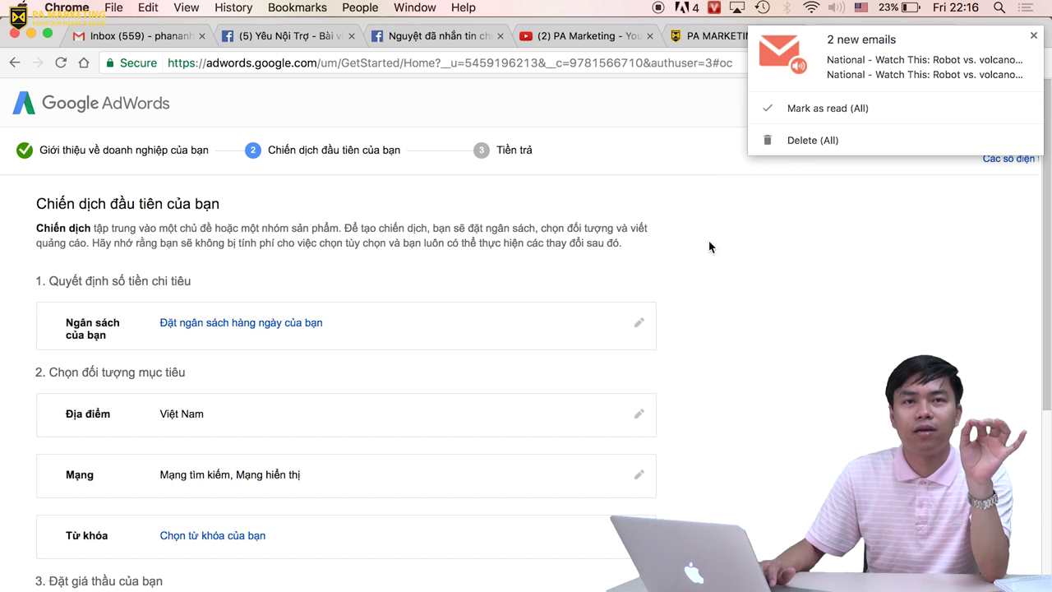
Dismiss the new-email notification and scroll down to the campaign settings.
{"action": "left_click", "coordinate": [813, 141]}
{"action": "scroll", "coordinate": [329, 247], "scroll_direction": "down", "scroll_amount": 1}
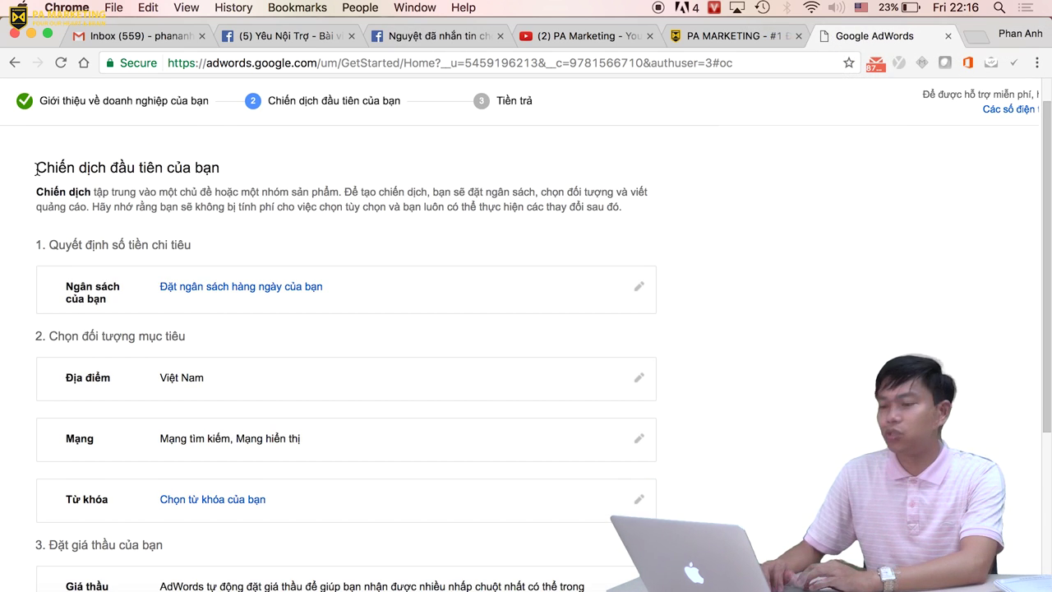
{"action": "left_click_drag", "start_coordinate": [36, 167], "coordinate": [325, 181]}
{"action": "left_click", "coordinate": [325, 181]}
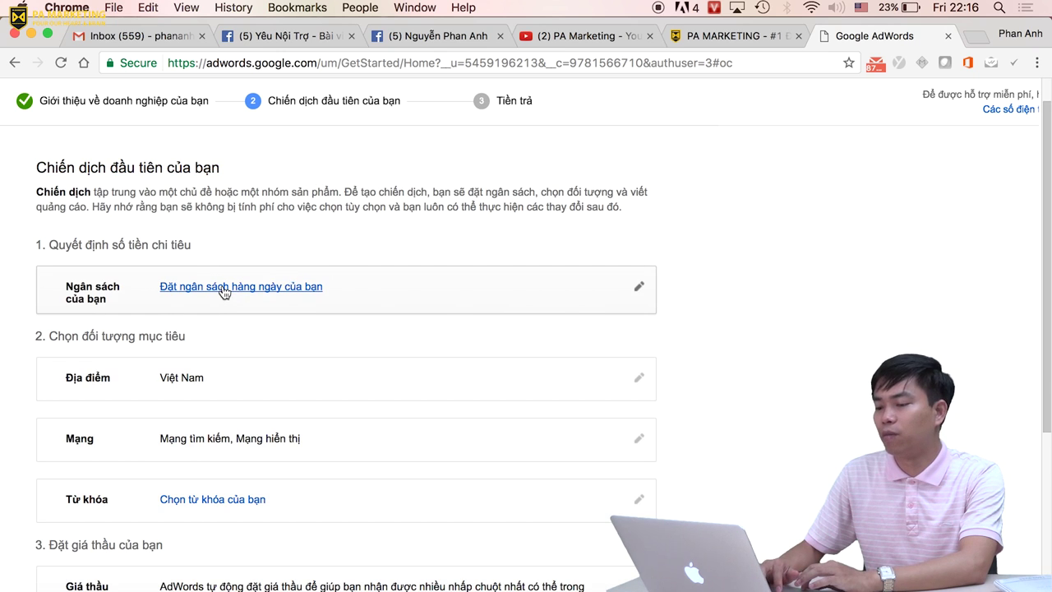
Enter a daily budget of 100000 VND and save it.
{"action": "left_click", "coordinate": [225, 289]}
{"action": "scroll", "coordinate": [411, 284], "scroll_direction": "down", "scroll_amount": 1}
{"action": "left_click", "coordinate": [254, 302]}
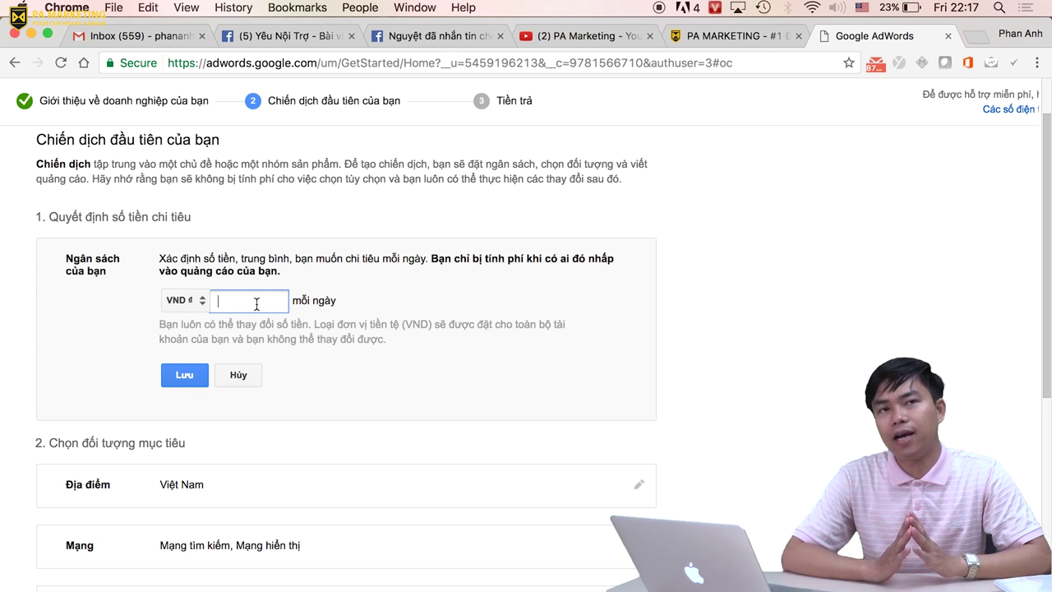
{"action": "type", "text": "10000"}
{"action": "scroll", "coordinate": [256, 304], "scroll_direction": "down", "scroll_amount": 3}
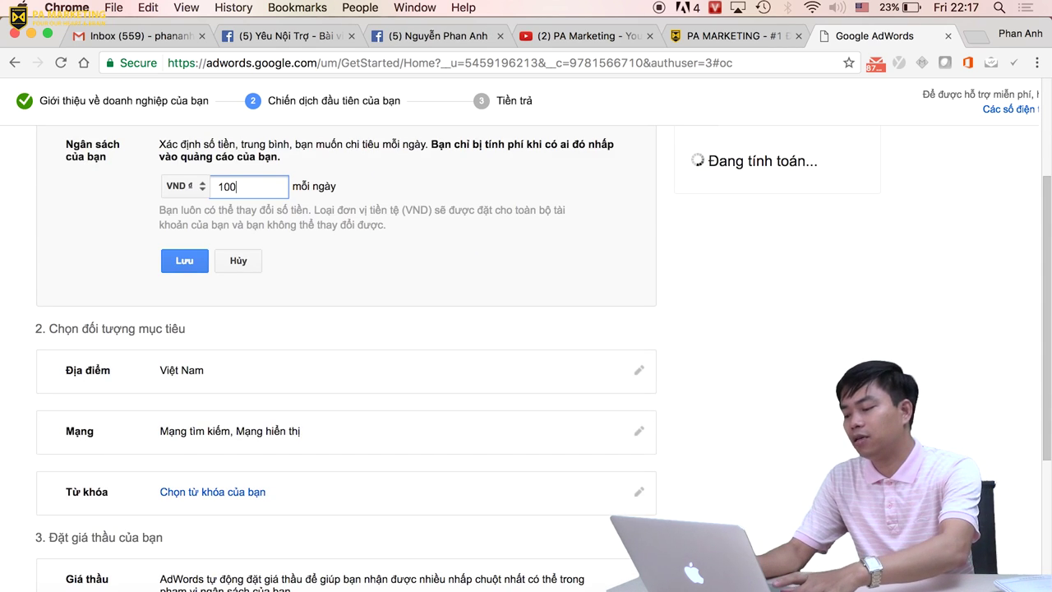
{"action": "type", "text": "000"}
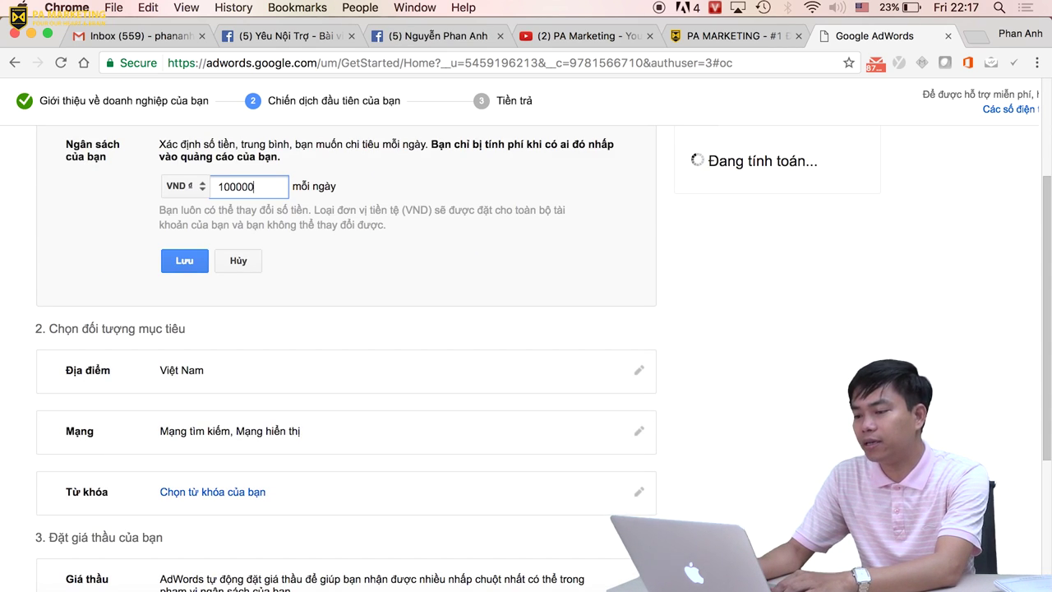
{"action": "left_click", "coordinate": [168, 264]}
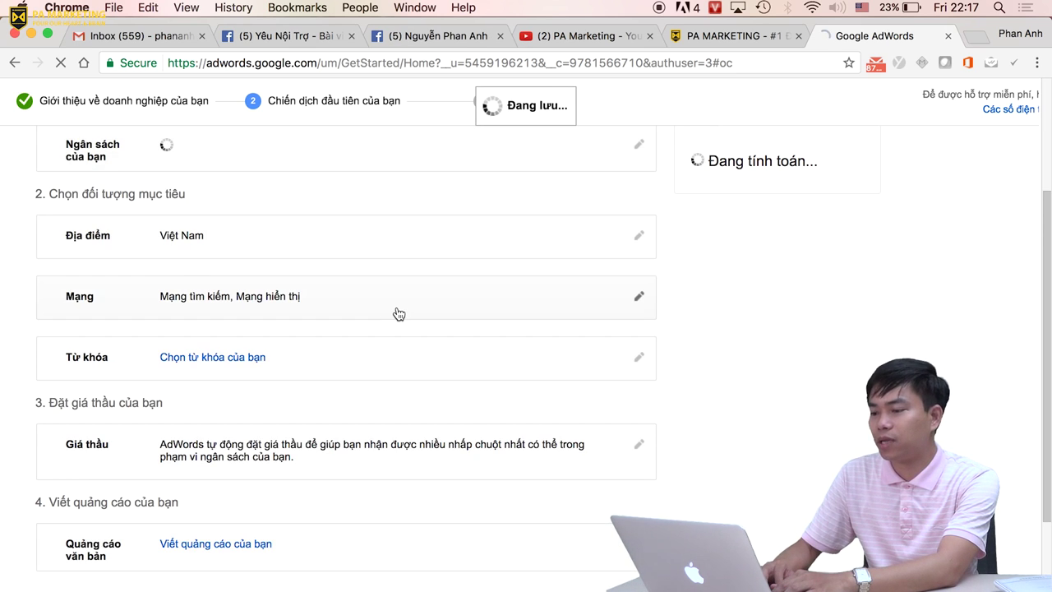
Search 'hà nội', add Hà Nội, Hà Nội, Việt Nam as the location, and confirm it on the advanced map.
{"action": "left_click", "coordinate": [206, 243]}
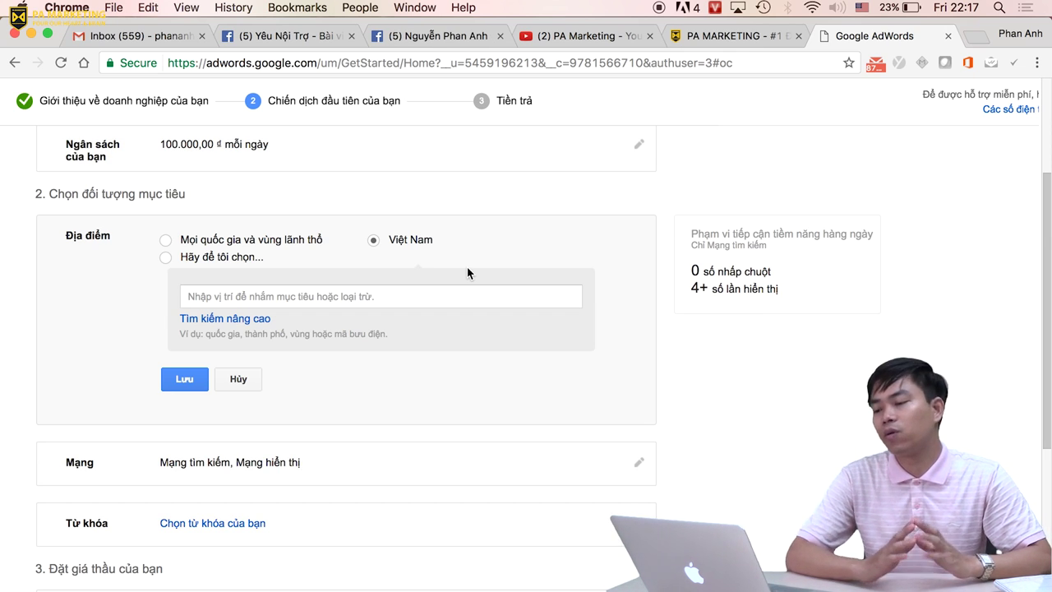
{"action": "left_click", "coordinate": [258, 299]}
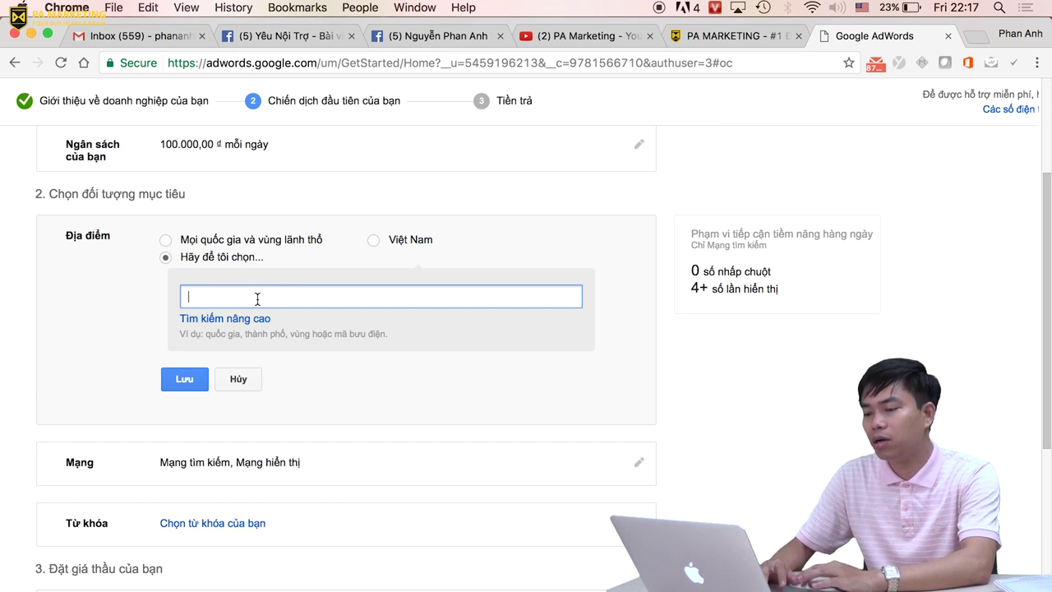
{"action": "type", "text": "hà nội"}
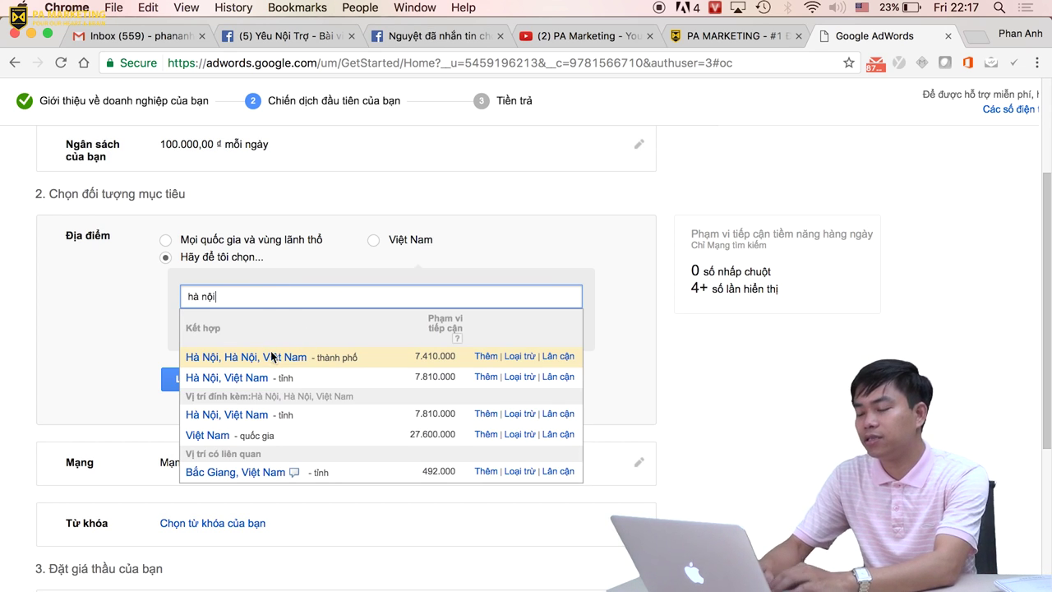
{"action": "left_click", "coordinate": [271, 356]}
{"action": "scroll", "coordinate": [175, 309], "scroll_direction": "down", "scroll_amount": 2}
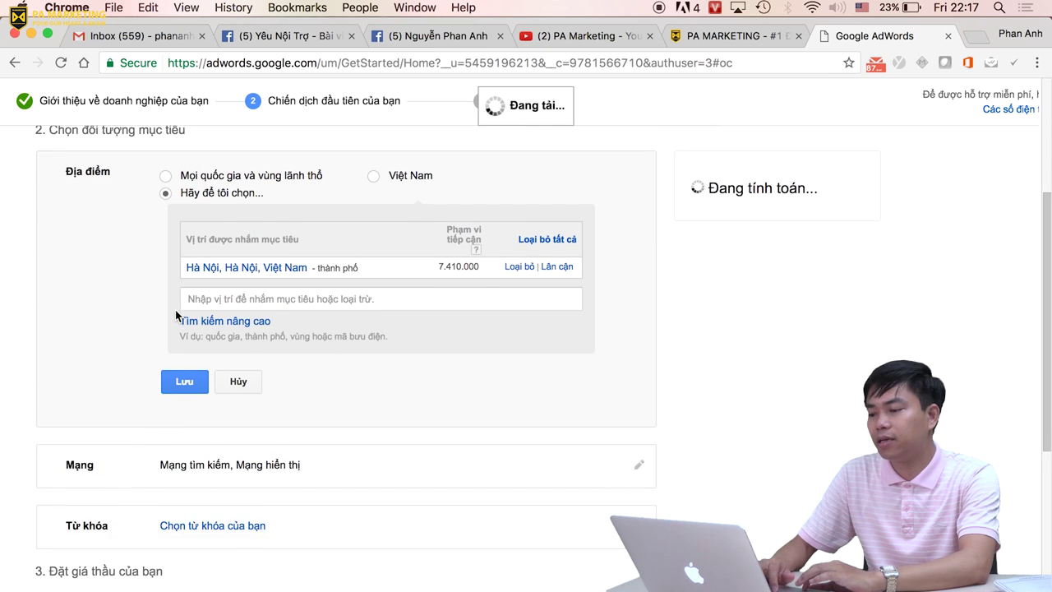
{"action": "scroll", "coordinate": [176, 309], "scroll_direction": "down", "scroll_amount": 1}
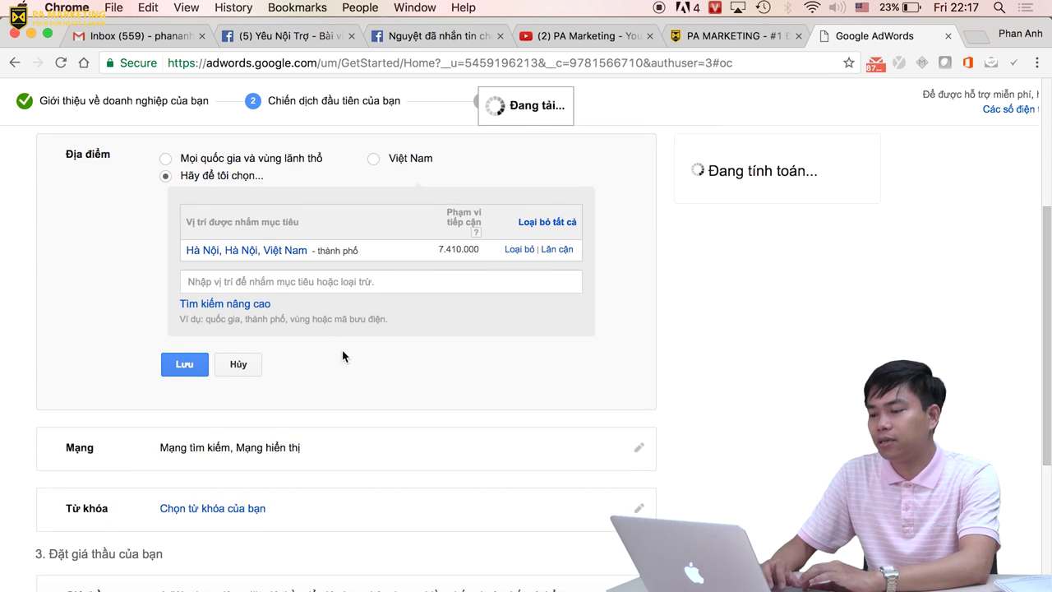
{"action": "left_click", "coordinate": [236, 306]}
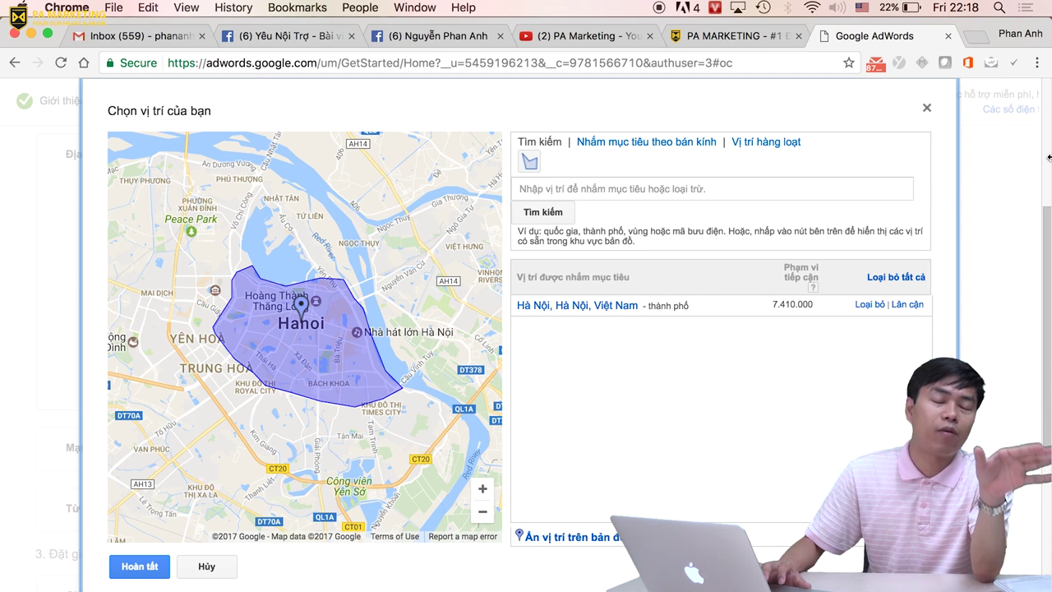
{"action": "scroll", "coordinate": [674, 333], "scroll_direction": "down", "scroll_amount": 3}
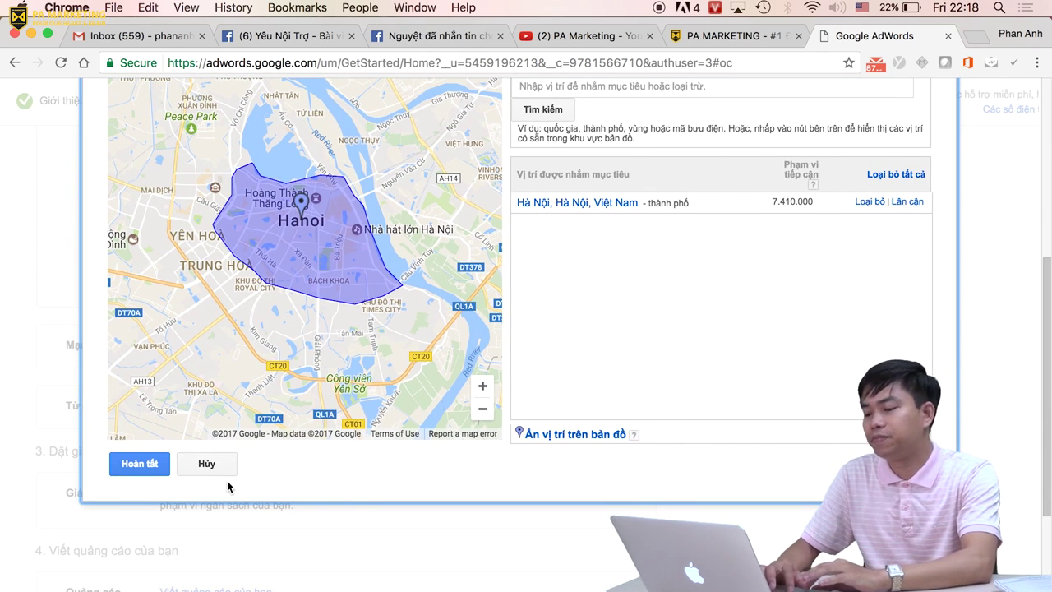
{"action": "left_click", "coordinate": [140, 465]}
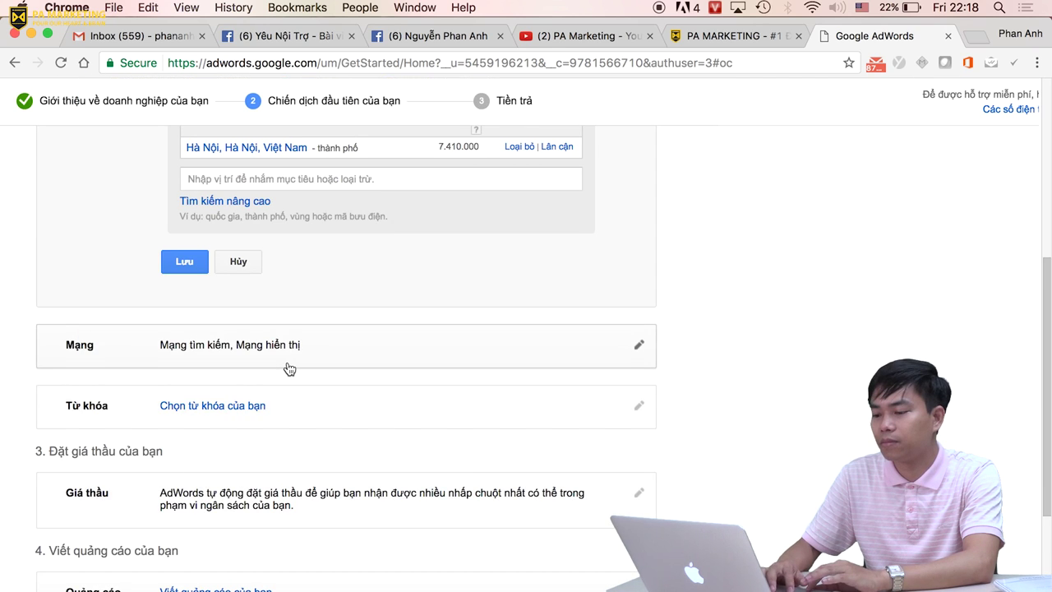
Uncheck 'Mạng Hiển thị' so only 'Mạng tìm kiếm' remains, and save the network setting.
{"action": "left_click", "coordinate": [218, 313]}
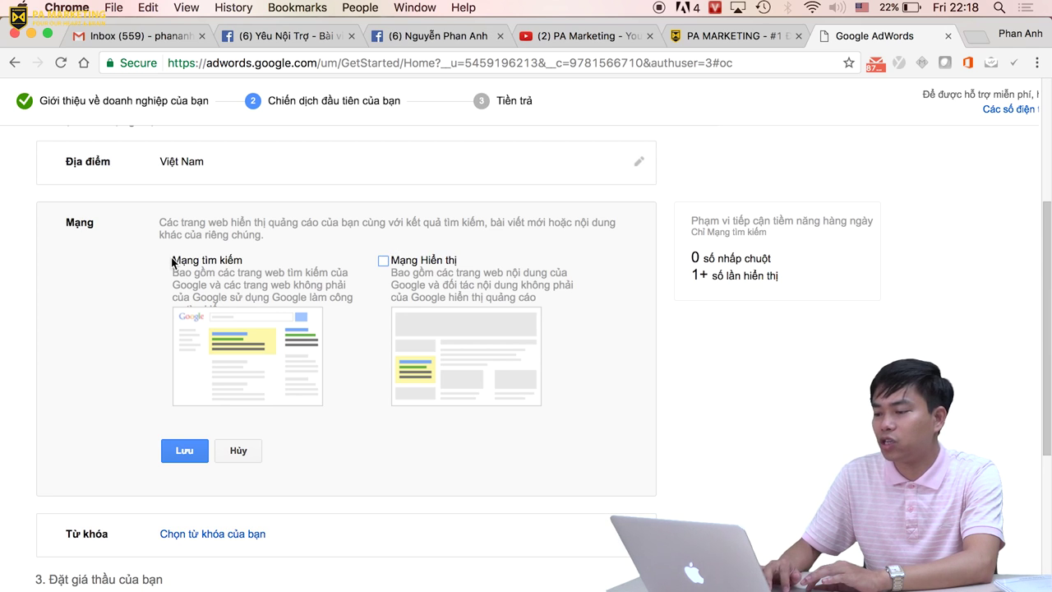
{"action": "left_click_drag", "start_coordinate": [172, 261], "coordinate": [247, 260]}
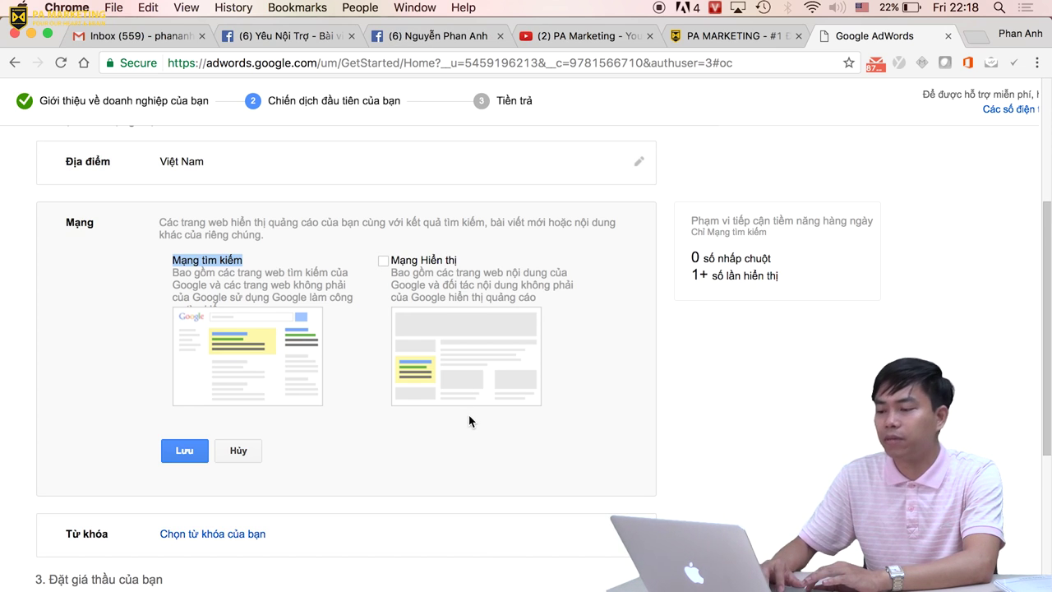
{"action": "scroll", "coordinate": [469, 420], "scroll_direction": "down", "scroll_amount": 2}
{"action": "left_click", "coordinate": [178, 376]}
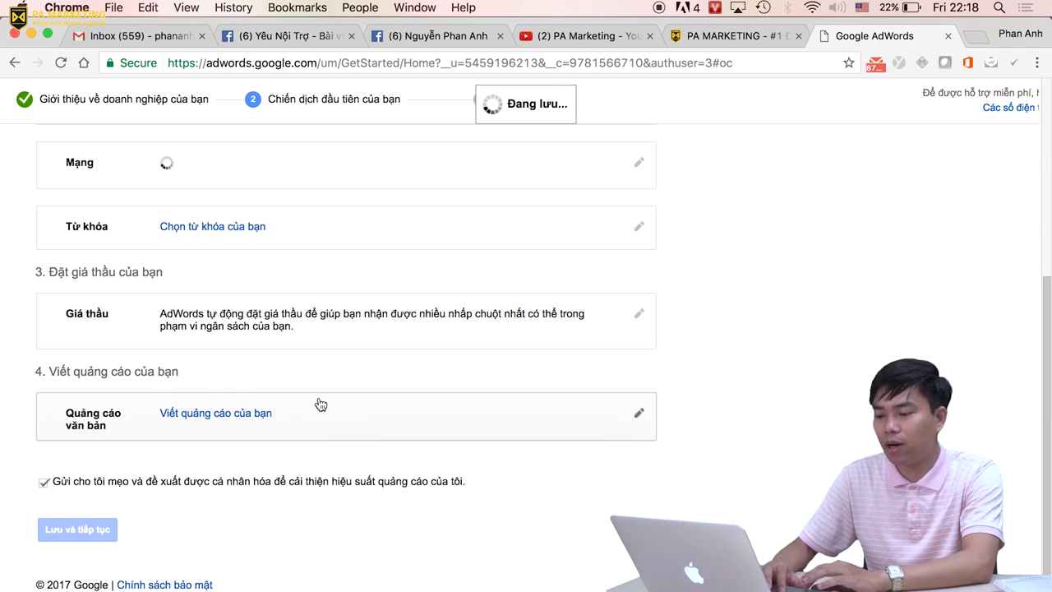
Open the keyword selection and browse the suggested keywords.
{"action": "left_click", "coordinate": [230, 198]}
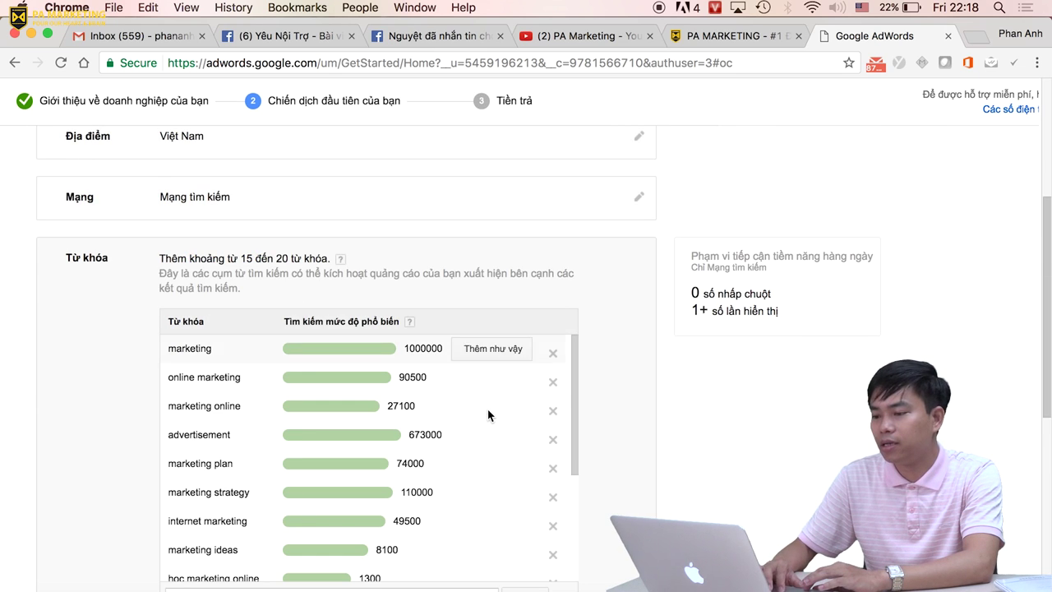
{"action": "scroll", "coordinate": [488, 415], "scroll_direction": "down", "scroll_amount": 3}
{"action": "scroll", "coordinate": [487, 415], "scroll_direction": "up", "scroll_amount": 3}
{"action": "scroll", "coordinate": [75, 333], "scroll_direction": "down", "scroll_amount": 3}
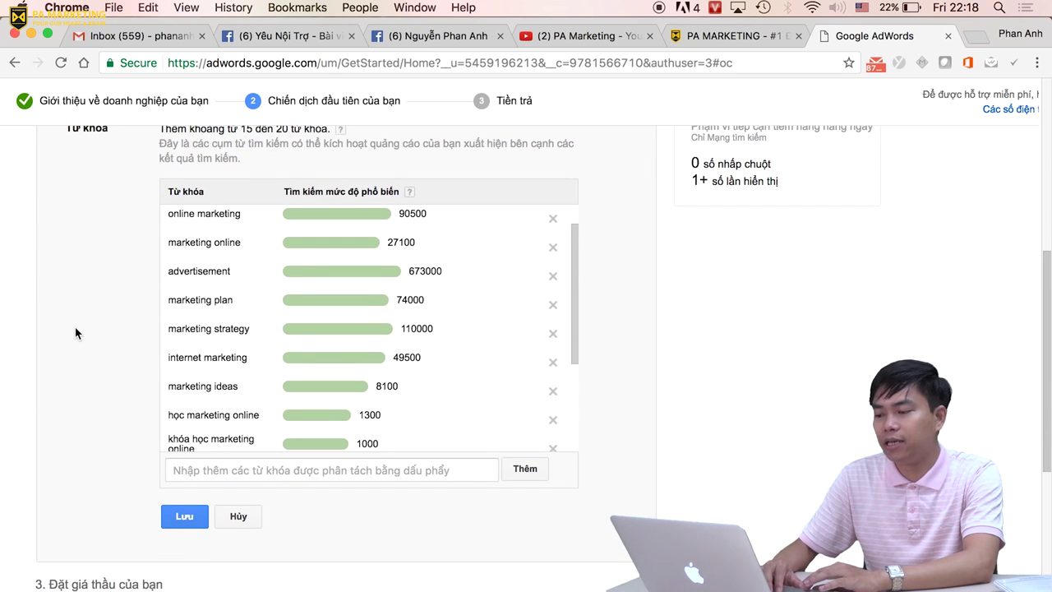
{"action": "scroll", "coordinate": [247, 395], "scroll_direction": "up", "scroll_amount": 3}
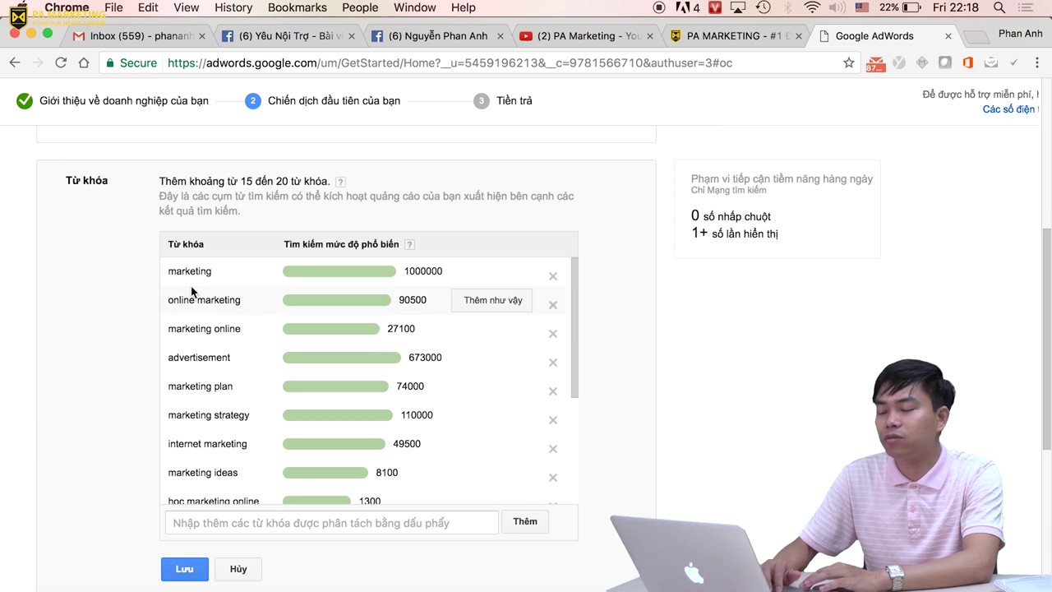
{"action": "scroll", "coordinate": [311, 375], "scroll_direction": "down", "scroll_amount": 2}
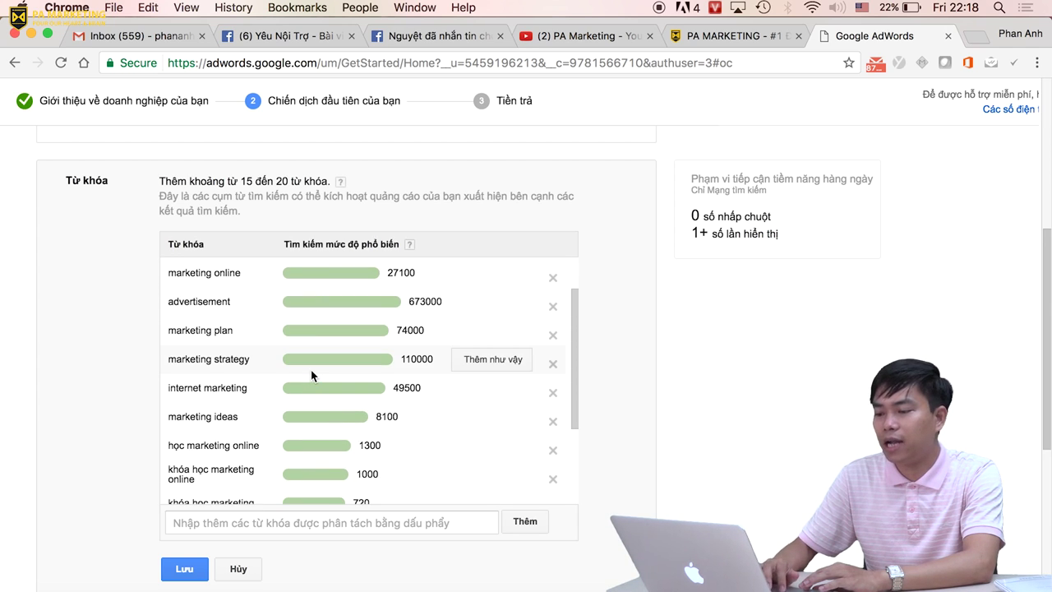
{"action": "scroll", "coordinate": [230, 387], "scroll_direction": "down", "scroll_amount": 1}
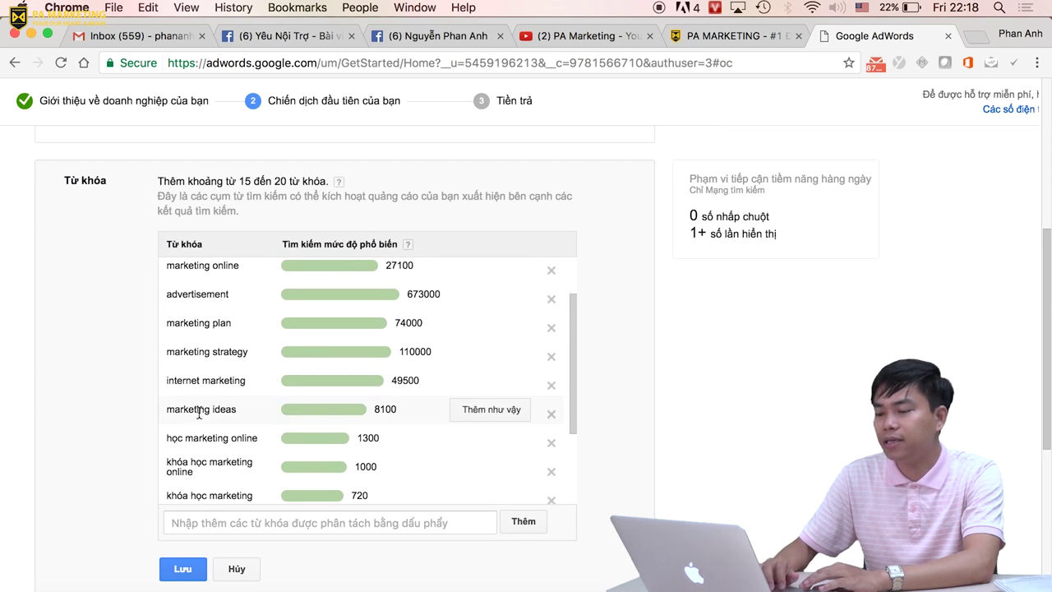
{"action": "scroll", "coordinate": [213, 438], "scroll_direction": "down", "scroll_amount": 5}
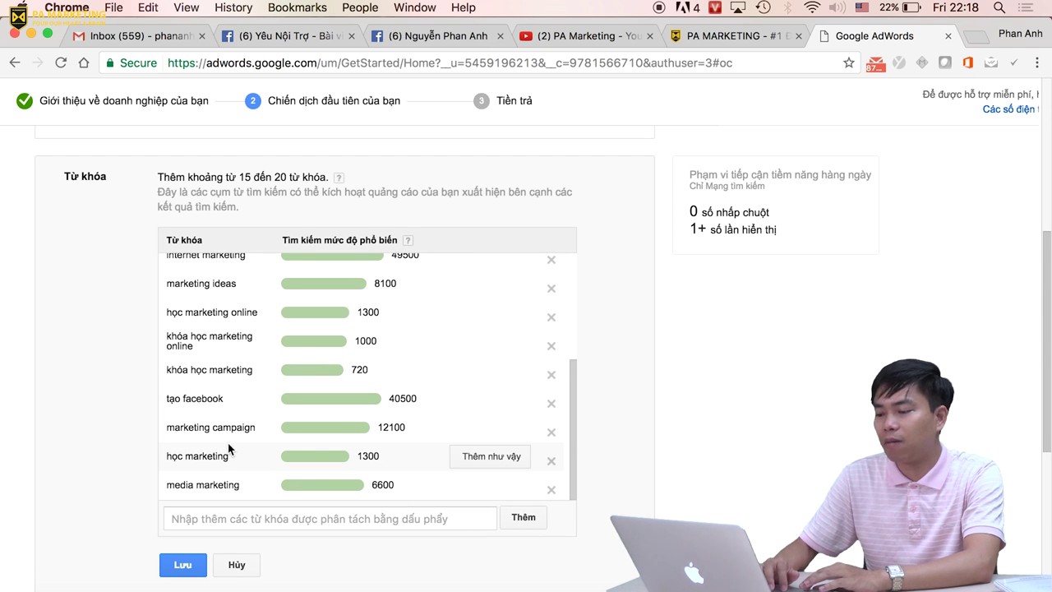
{"action": "scroll", "coordinate": [228, 448], "scroll_direction": "down", "scroll_amount": 3}
{"action": "scroll", "coordinate": [228, 448], "scroll_direction": "up", "scroll_amount": 8}
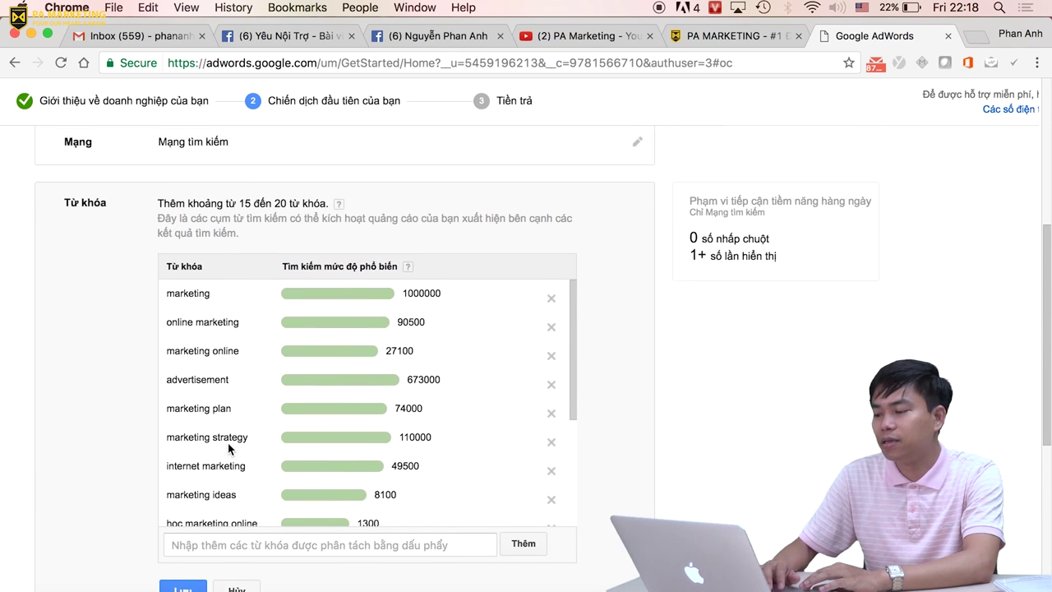
{"action": "scroll", "coordinate": [481, 314], "scroll_direction": "down", "scroll_amount": 5}
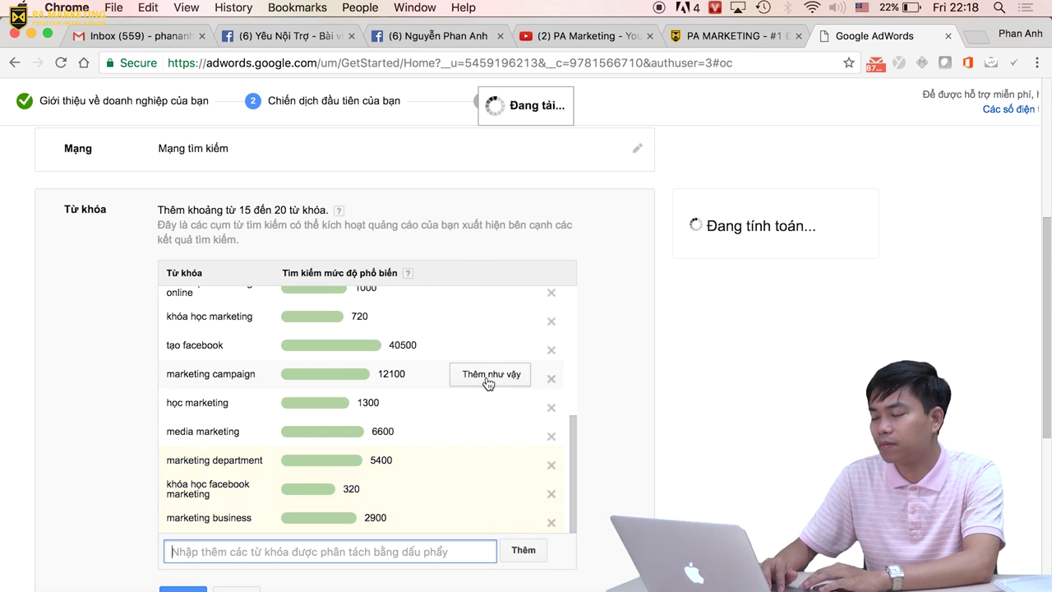
Add keywords similar to marketing campaign, khóa học facebook marketing and marketing mix, then save the list.
{"action": "left_click", "coordinate": [488, 377]}
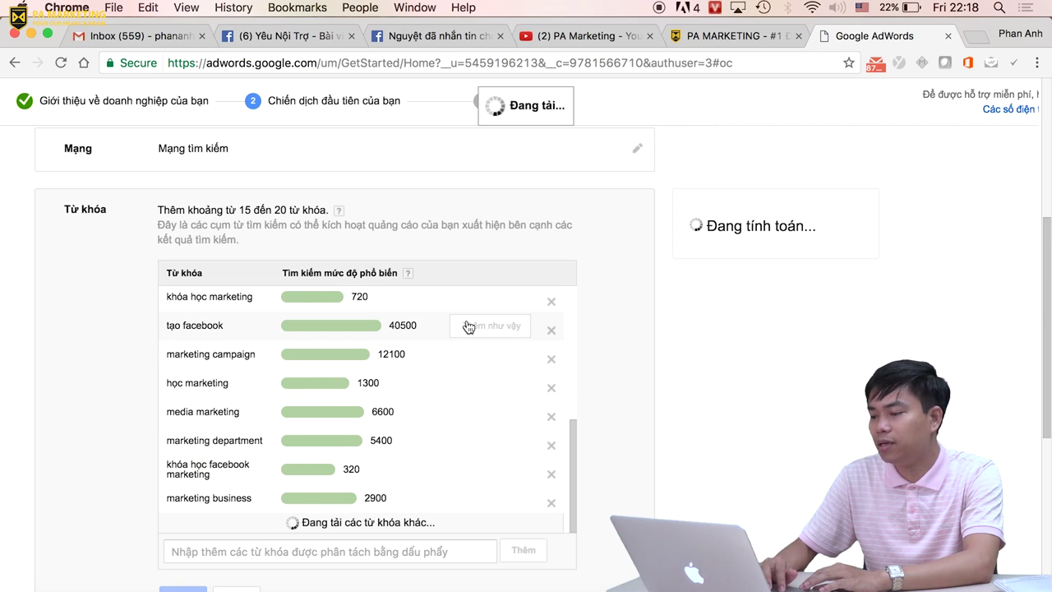
{"action": "scroll", "coordinate": [464, 370], "scroll_direction": "down", "scroll_amount": 1}
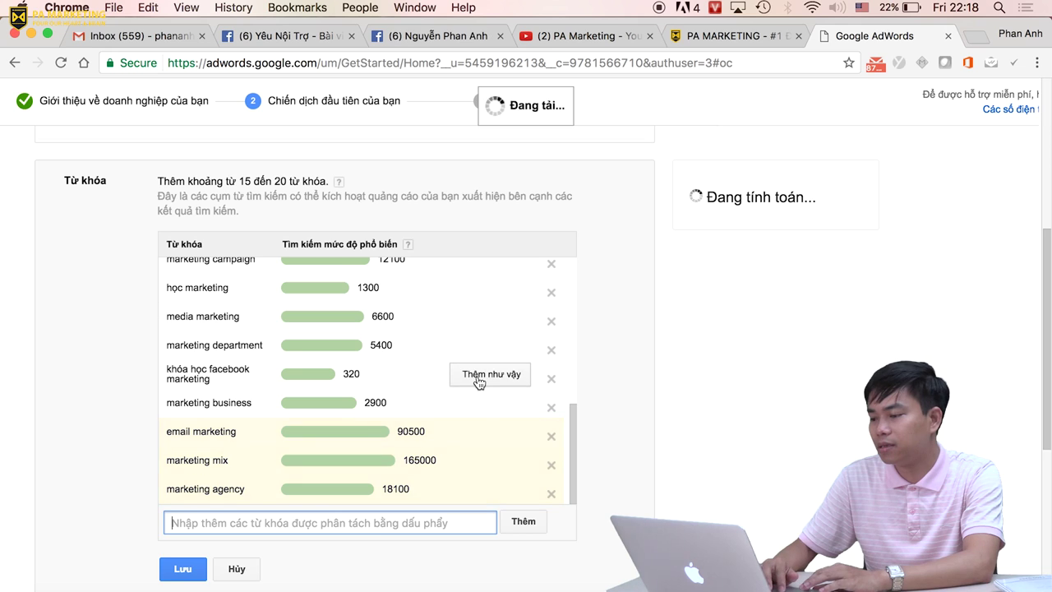
{"action": "scroll", "coordinate": [479, 382], "scroll_direction": "down", "scroll_amount": 1}
{"action": "left_click", "coordinate": [486, 418]}
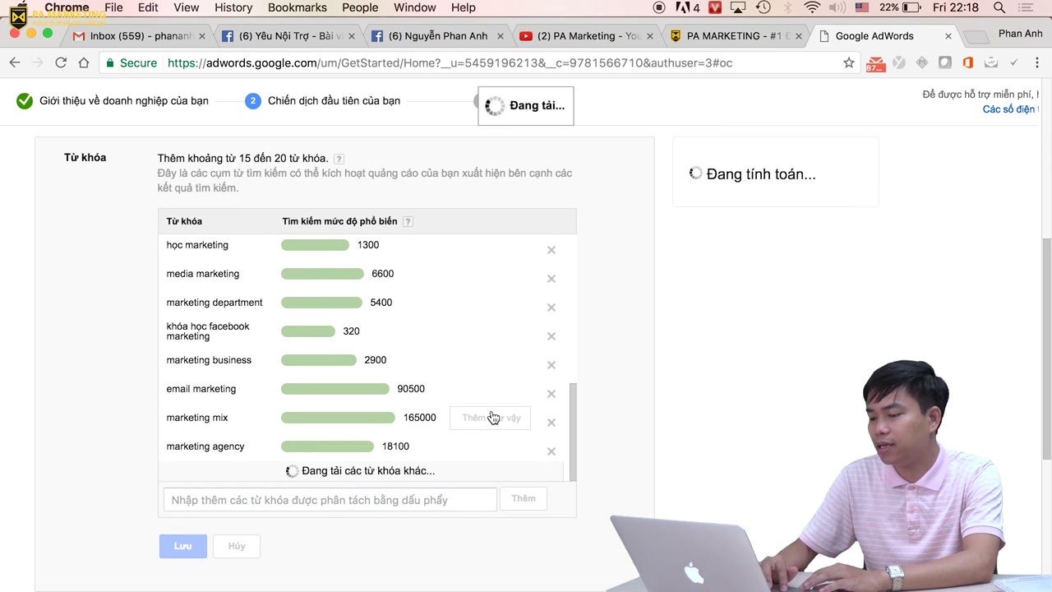
{"action": "scroll", "coordinate": [510, 394], "scroll_direction": "down", "scroll_amount": 2}
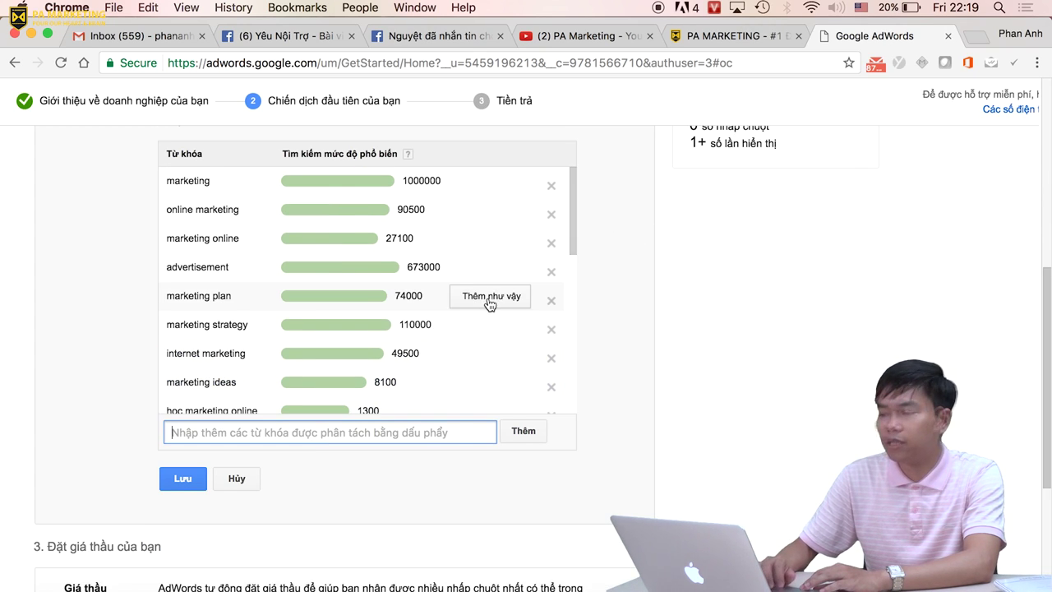
{"action": "left_click", "coordinate": [486, 234]}
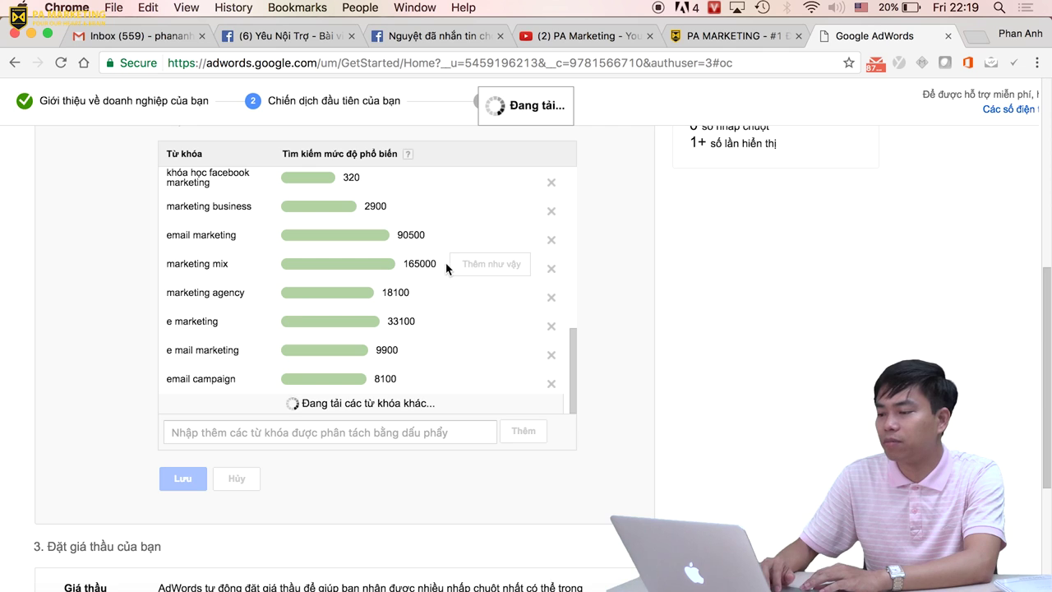
{"action": "scroll", "coordinate": [474, 317], "scroll_direction": "down", "scroll_amount": 2}
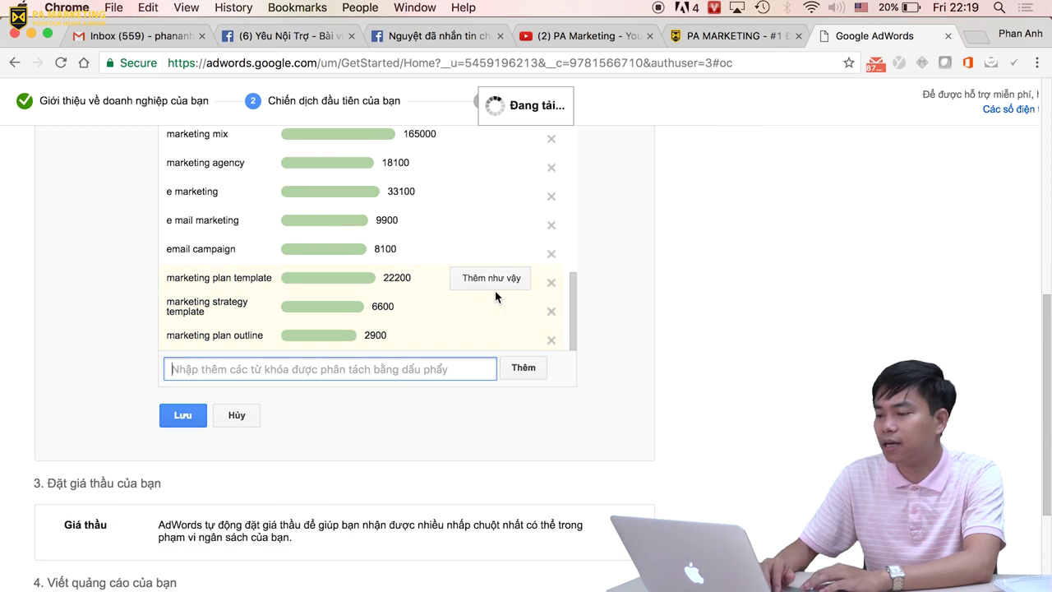
{"action": "scroll", "coordinate": [42, 304], "scroll_direction": "down", "scroll_amount": 2}
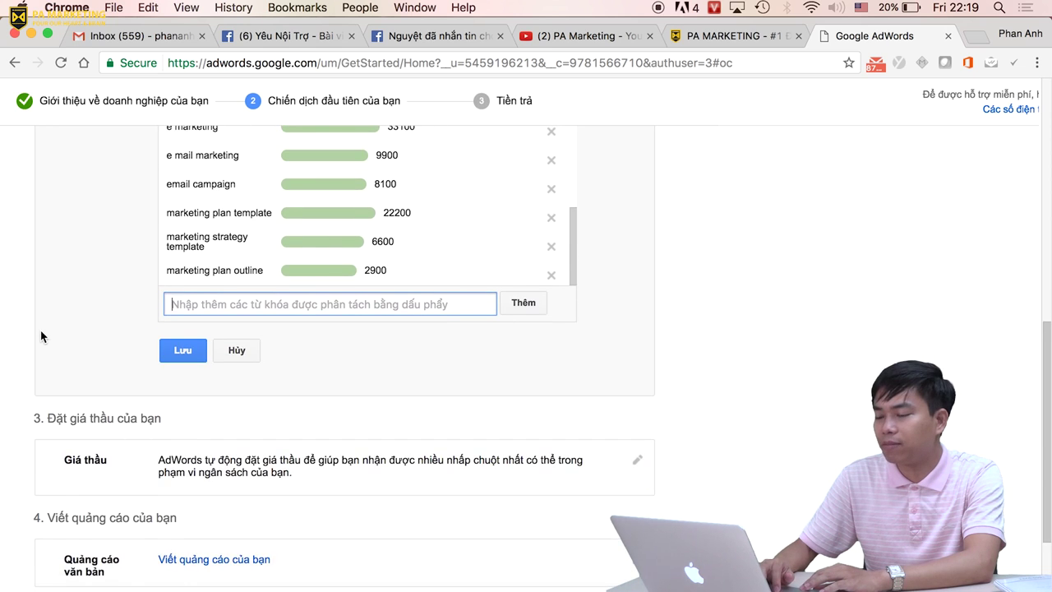
{"action": "left_click", "coordinate": [184, 337]}
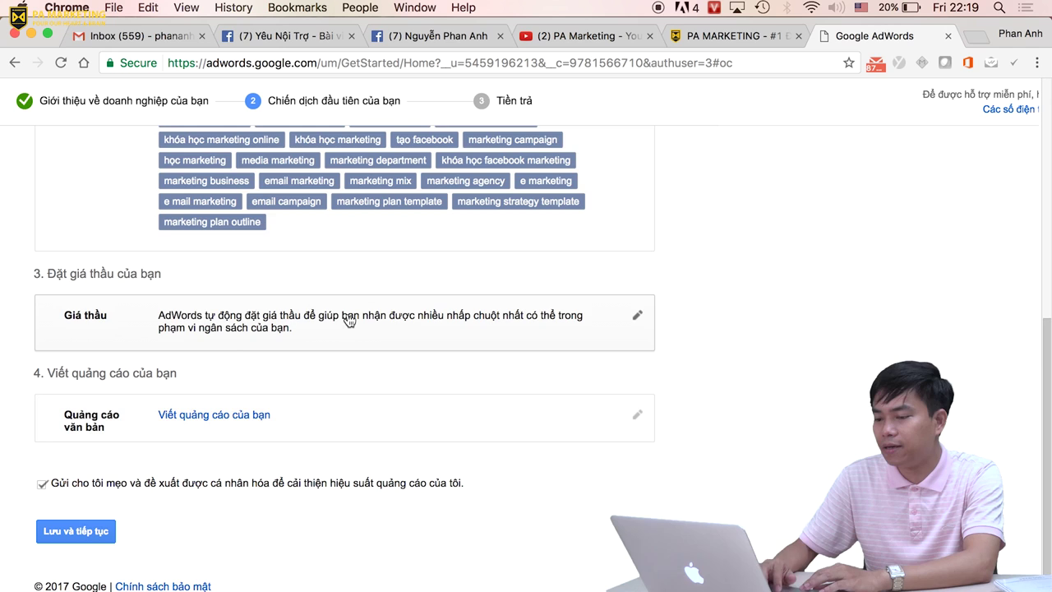
Review the Giá thầu row, leaving bidding automatic, and bring up the text ad editor.
{"action": "left_click", "coordinate": [348, 320]}
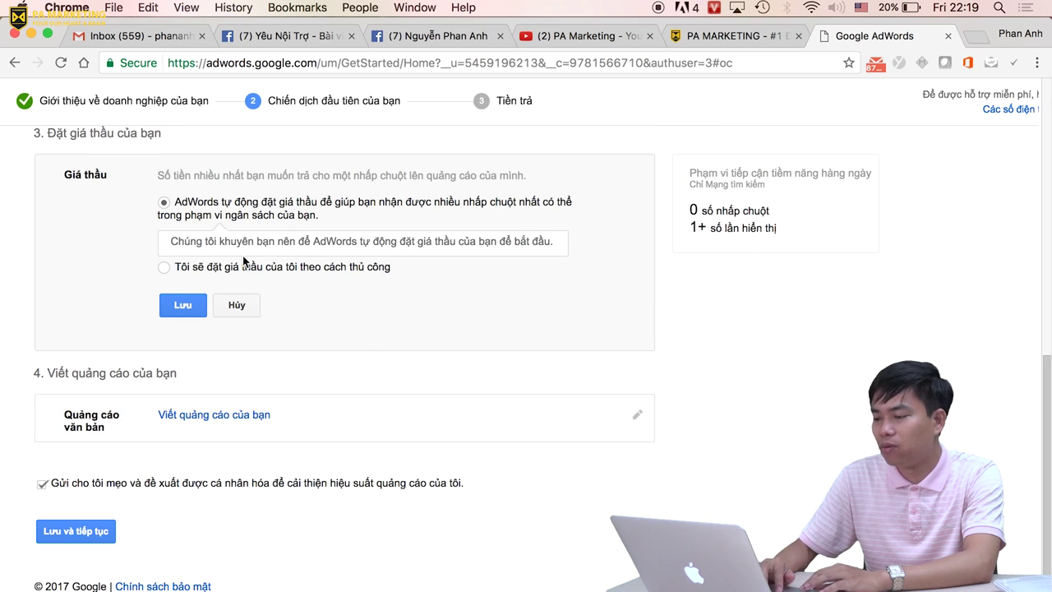
{"action": "left_click_drag", "start_coordinate": [169, 241], "coordinate": [587, 243]}
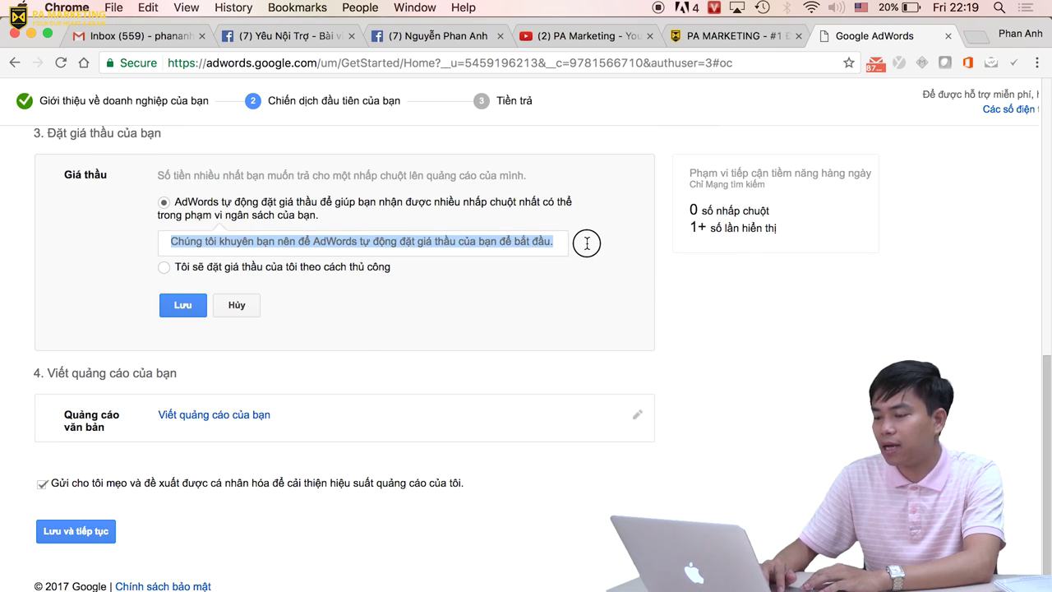
{"action": "left_click", "coordinate": [452, 323]}
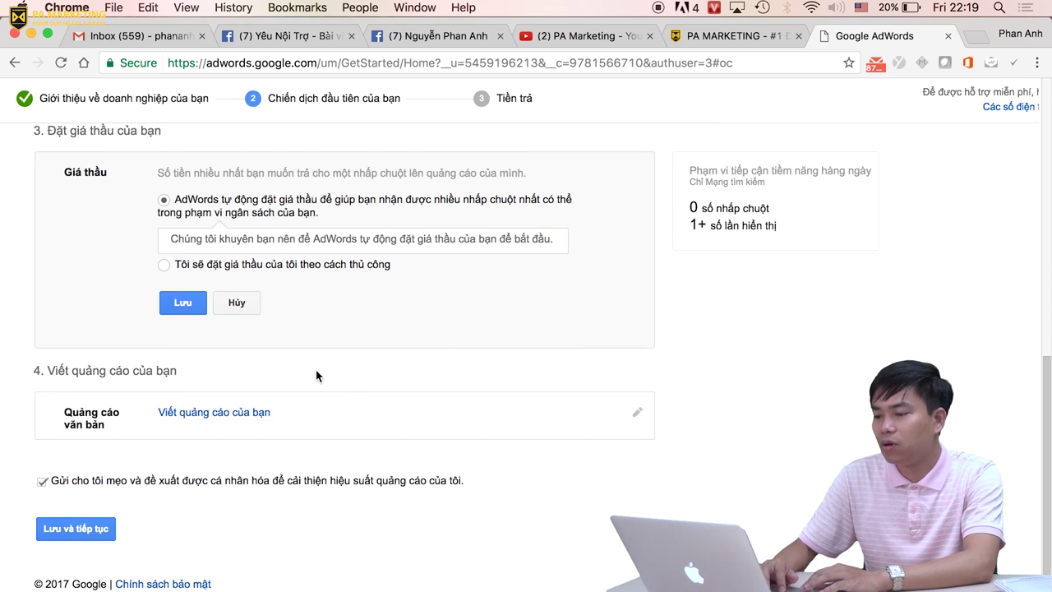
{"action": "left_click", "coordinate": [223, 413]}
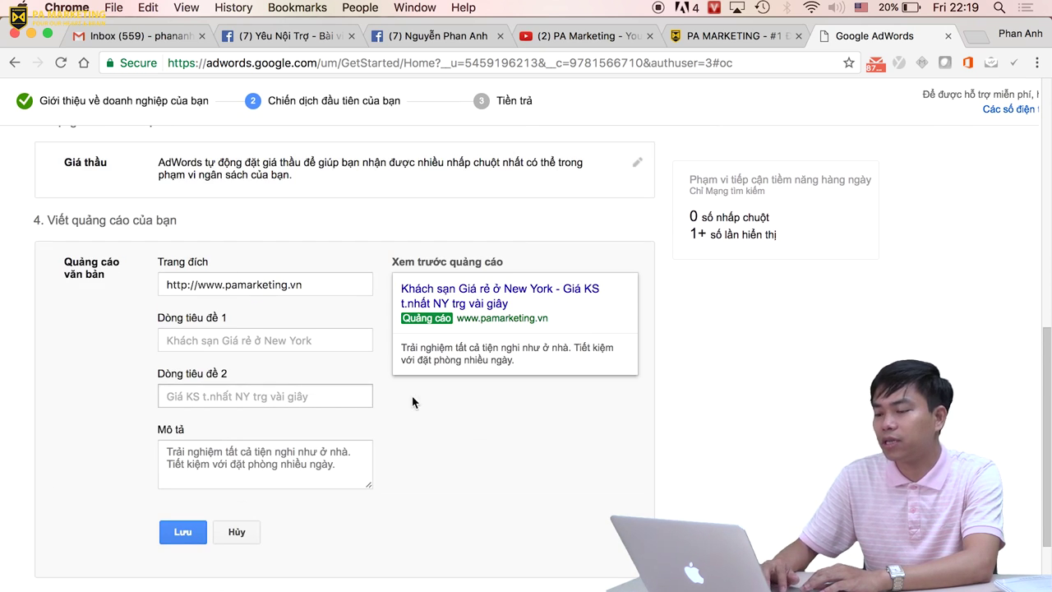
Enter headline 1 'Học Adwords với' plus the instructor's name, and headline 2 'Giầu nhanh không phanh'.
{"action": "left_click", "coordinate": [192, 349]}
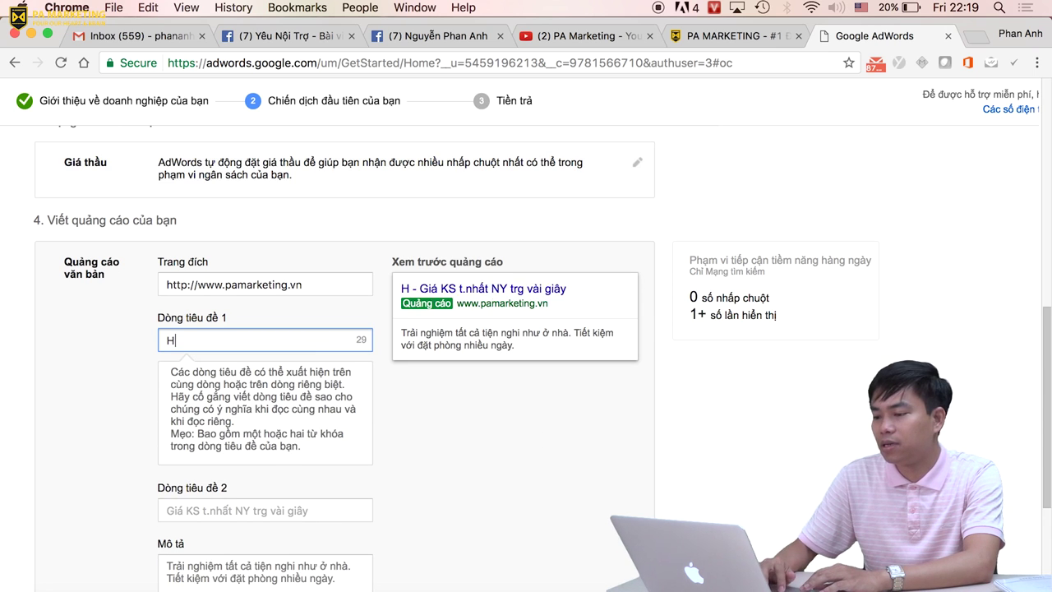
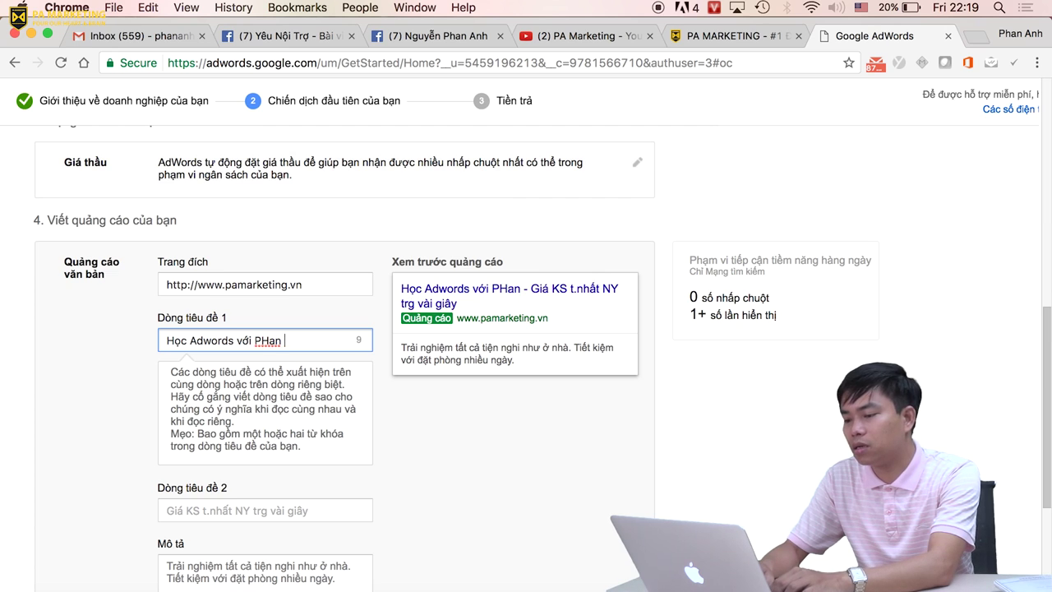
{"action": "key", "text": "BackSpace"}
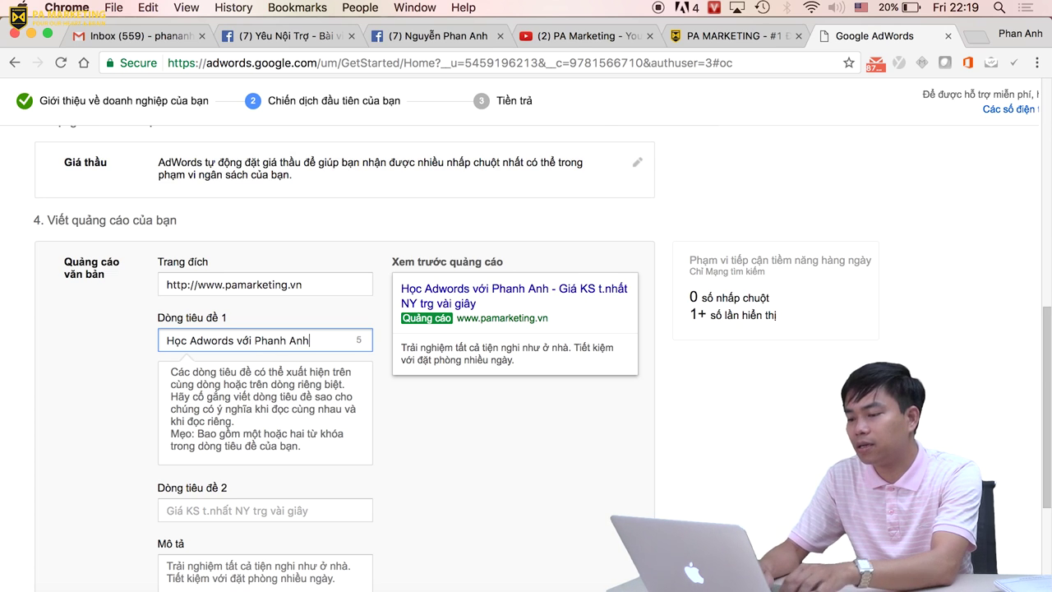
{"action": "scroll", "coordinate": [416, 527], "scroll_direction": "down", "scroll_amount": 1}
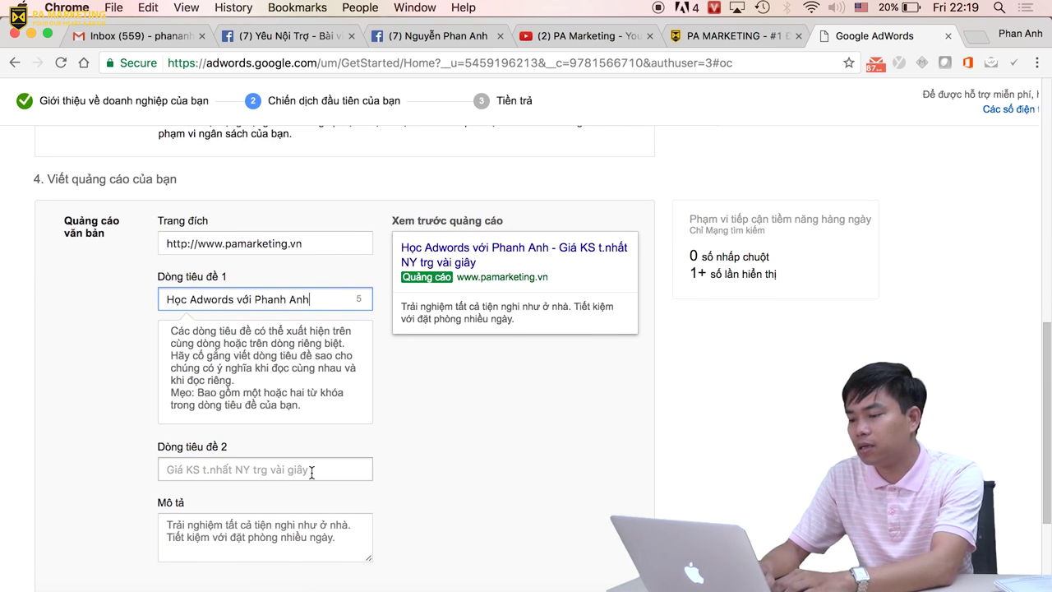
{"action": "left_click", "coordinate": [307, 469]}
{"action": "type", "text": "Giá"}
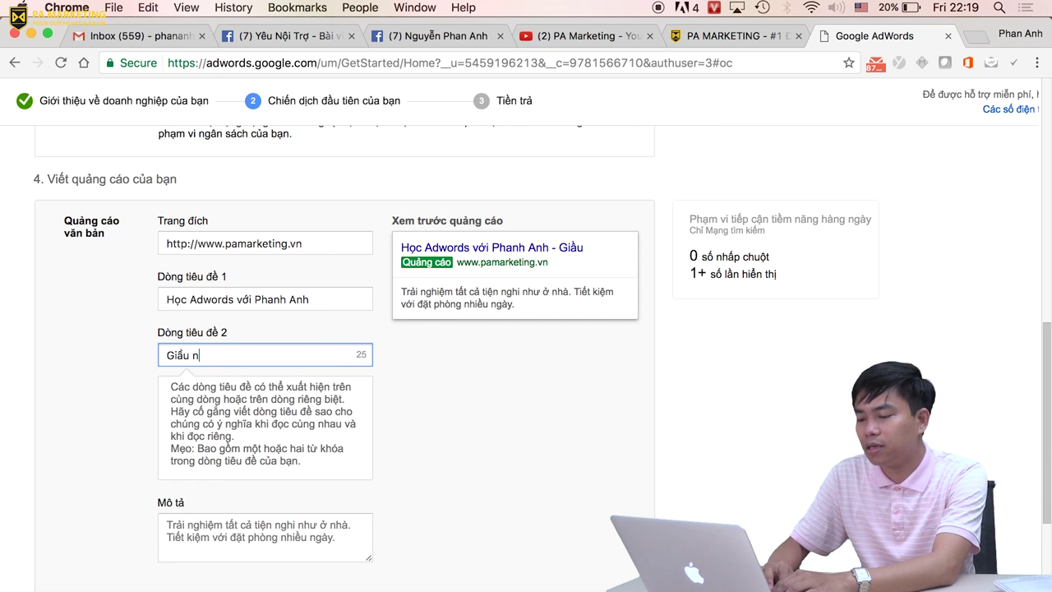
{"action": "type", "text": "u nhanh không phanh."}
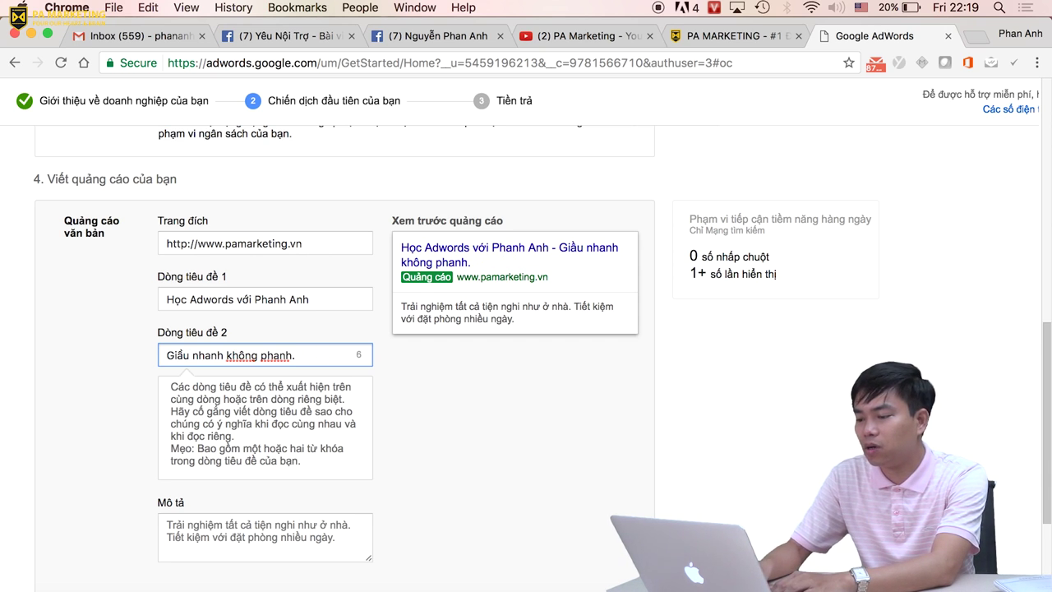
{"action": "scroll", "coordinate": [526, 359], "scroll_direction": "down", "scroll_amount": 3}
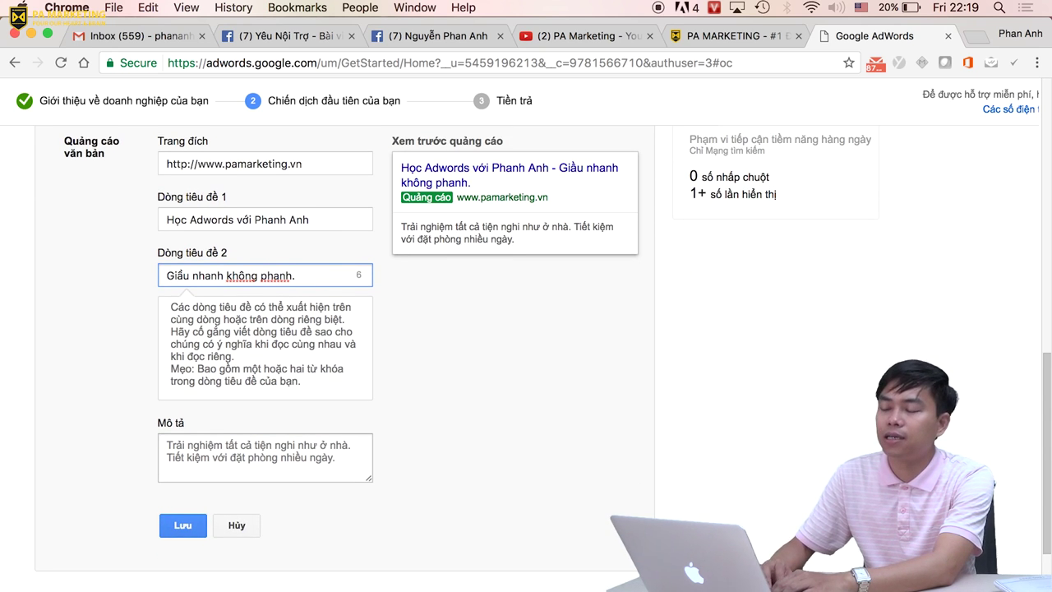
Type the description 'Kiếm tiền nhanh chóng và dễ dàng với Google Adwords. Học phí vô cùng rẻ.' and save the ad.
{"action": "left_click", "coordinate": [262, 462]}
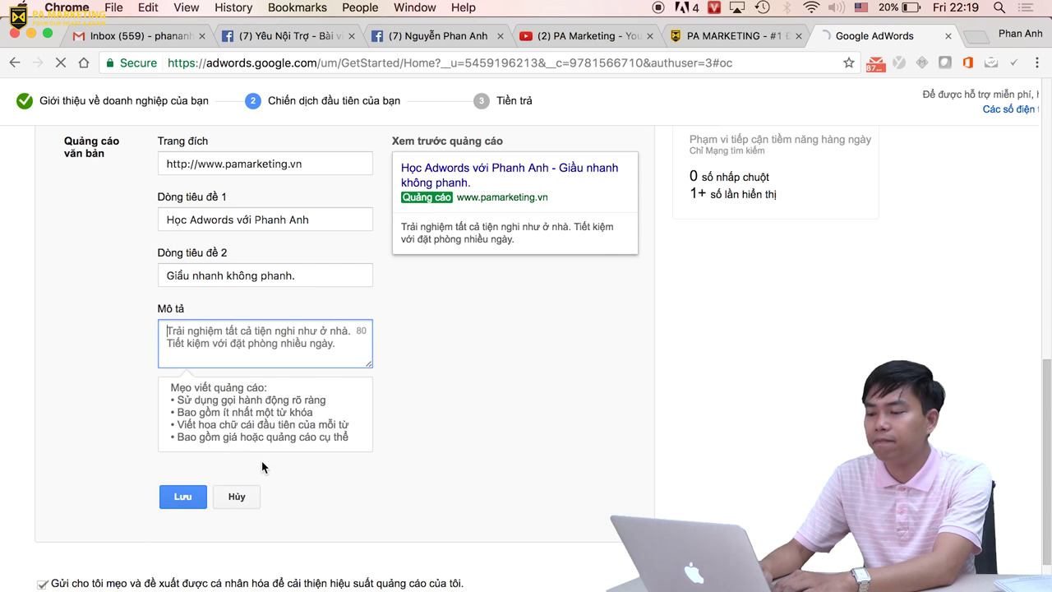
{"action": "type", "text": "K"}
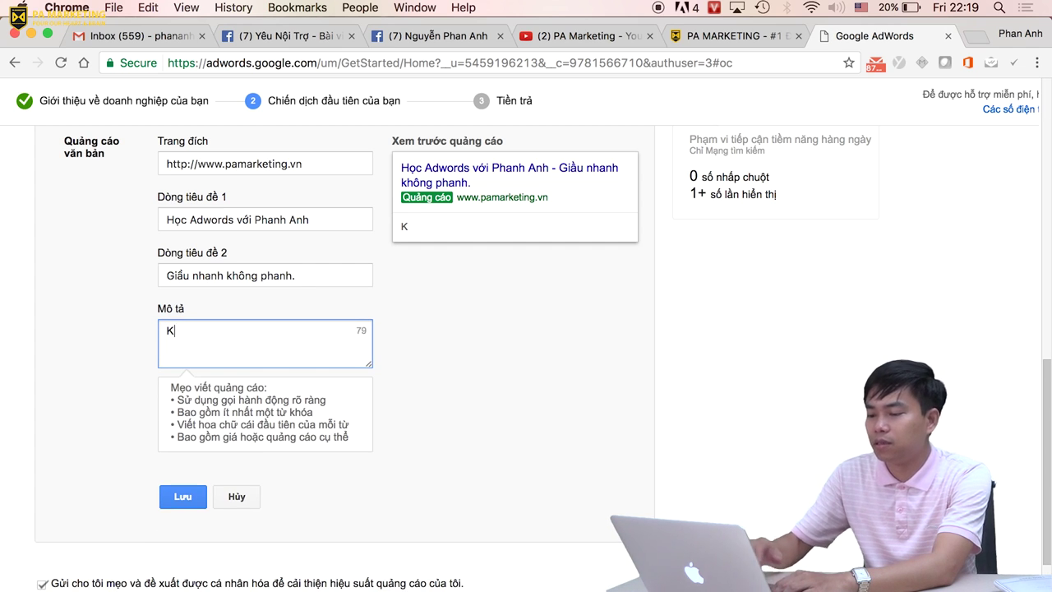
{"action": "type", "text": "iếm tiền nhanh cho"}
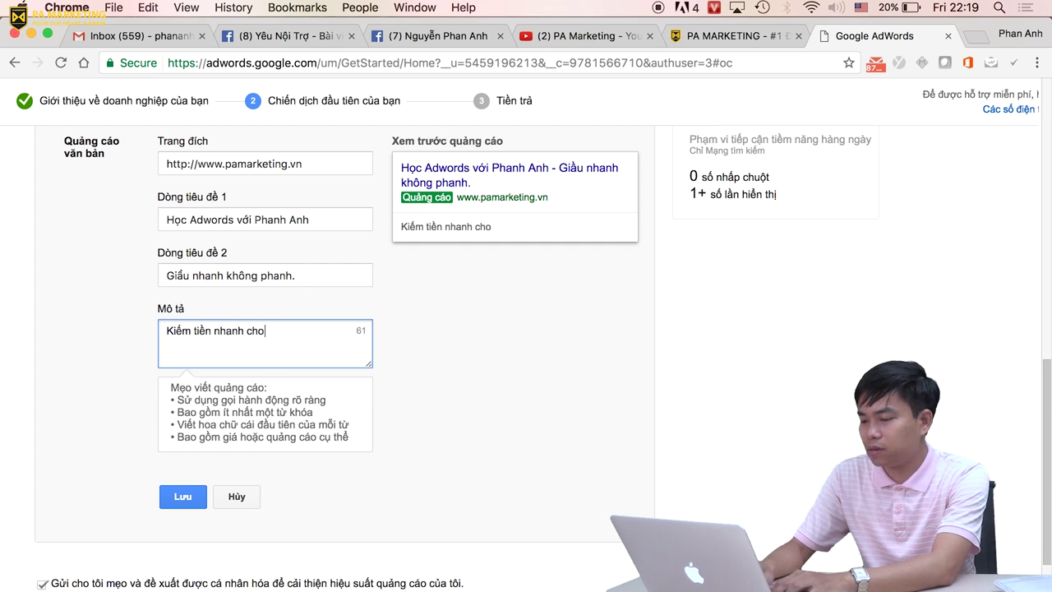
{"action": "key", "text": "BackSpace"}
{"action": "type", "text": "óng và dễ dàng"}
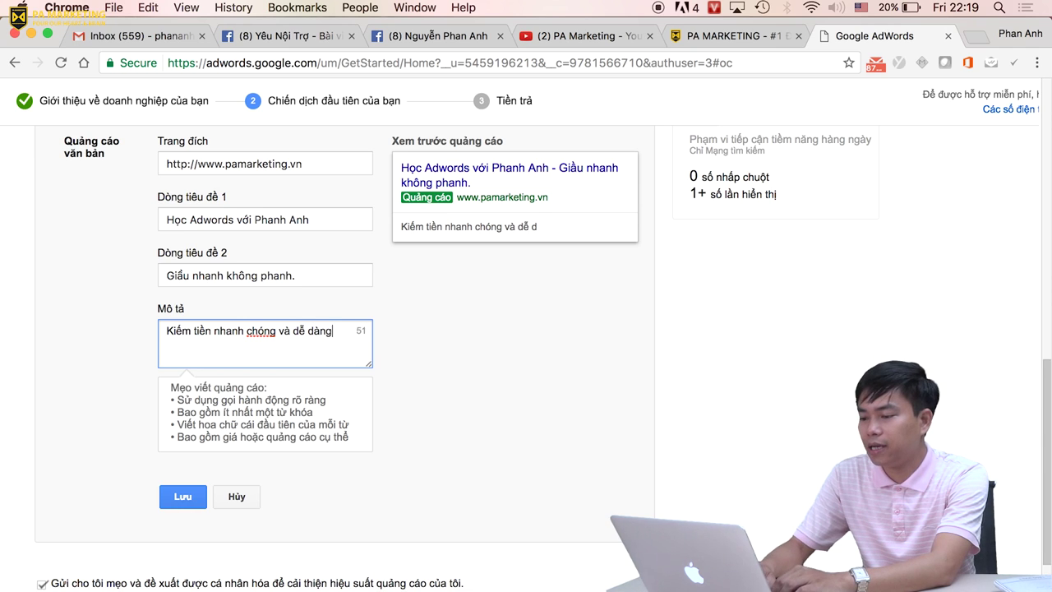
{"action": "type", "text": " với Google"}
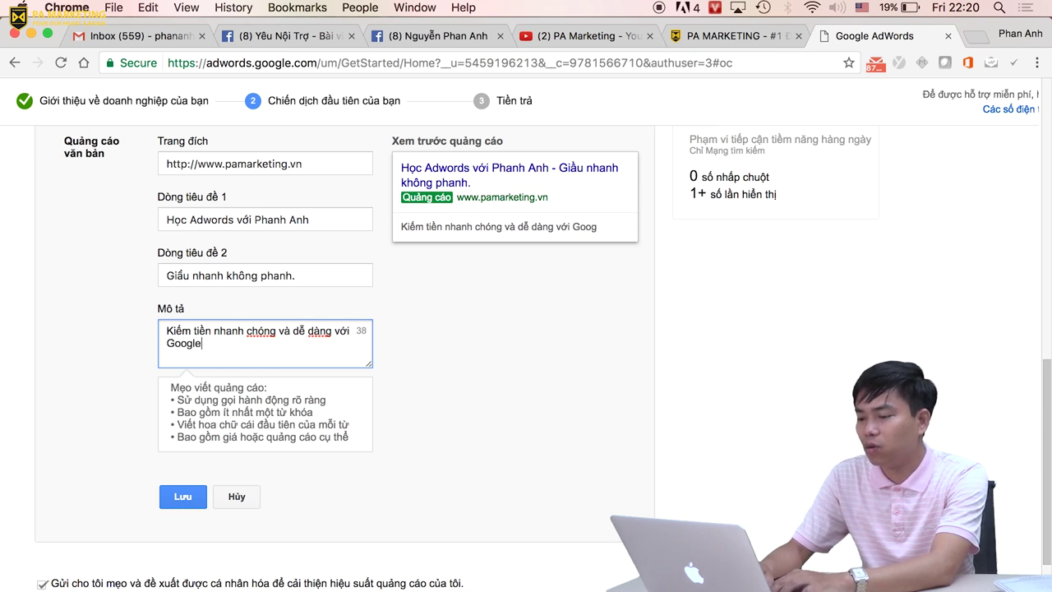
{"action": "type", "text": " Adwoer"}
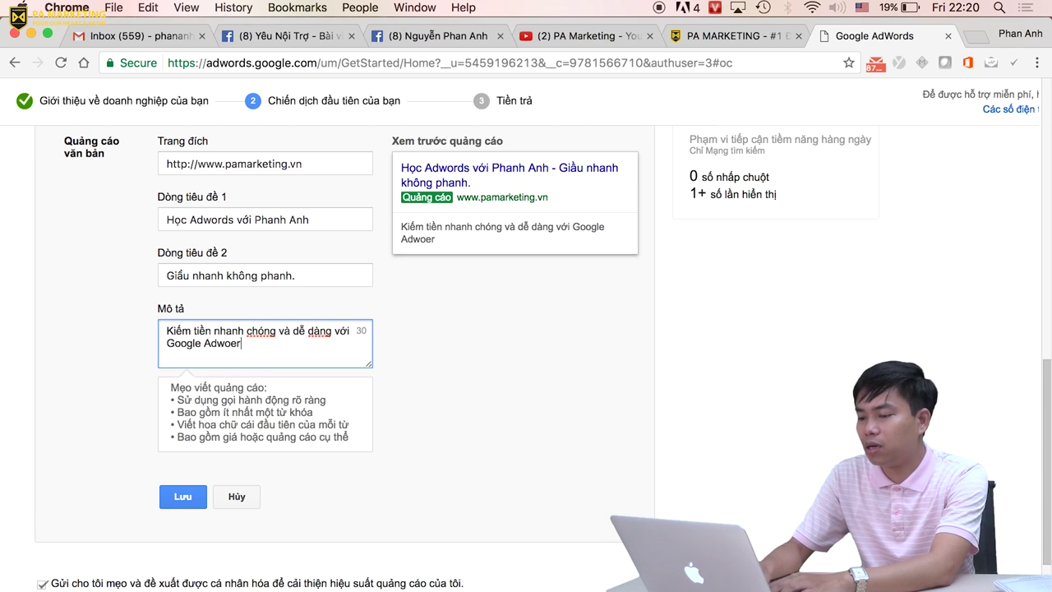
{"action": "key", "text": "BackSpace"}
{"action": "key", "text": "BackSpace"}
{"action": "type", "text": "rds. HỌc phí vô cùng rẻ."}
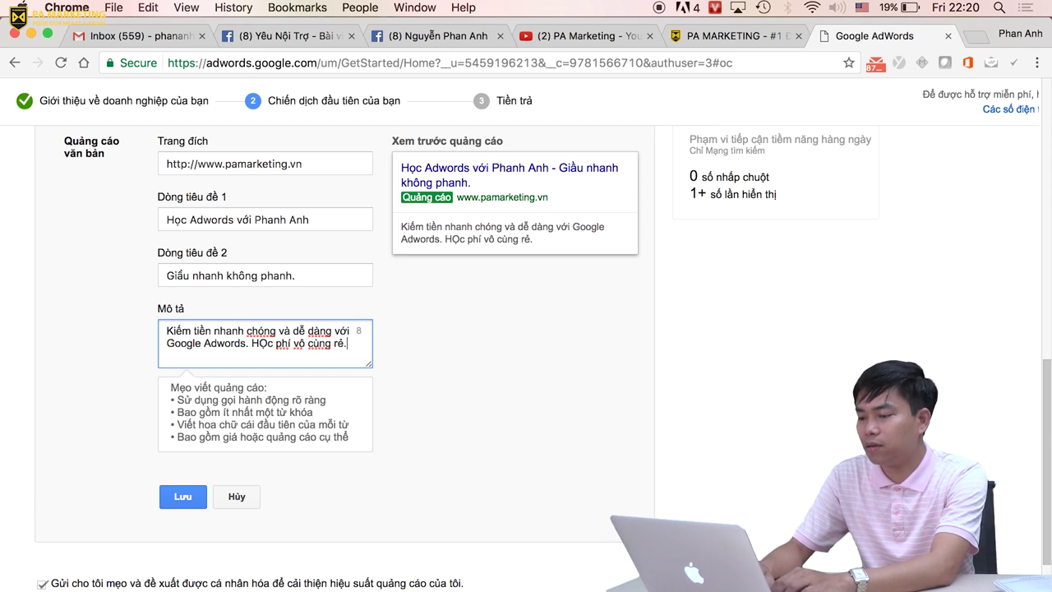
{"action": "key", "text": "BackSpace"}
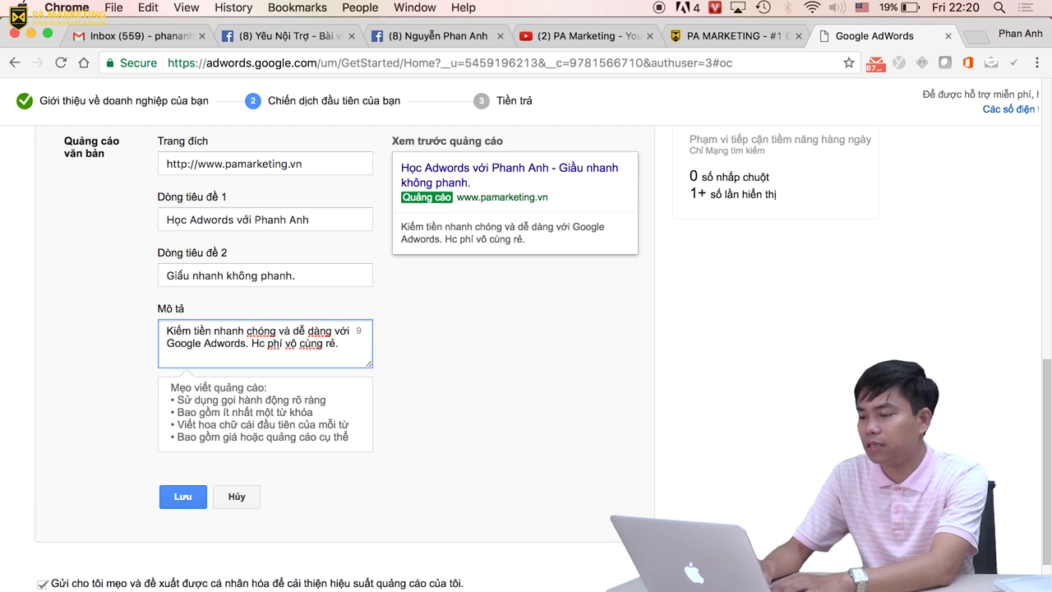
{"action": "type", "text": "ọ"}
{"action": "scroll", "coordinate": [191, 396], "scroll_direction": "down", "scroll_amount": 3}
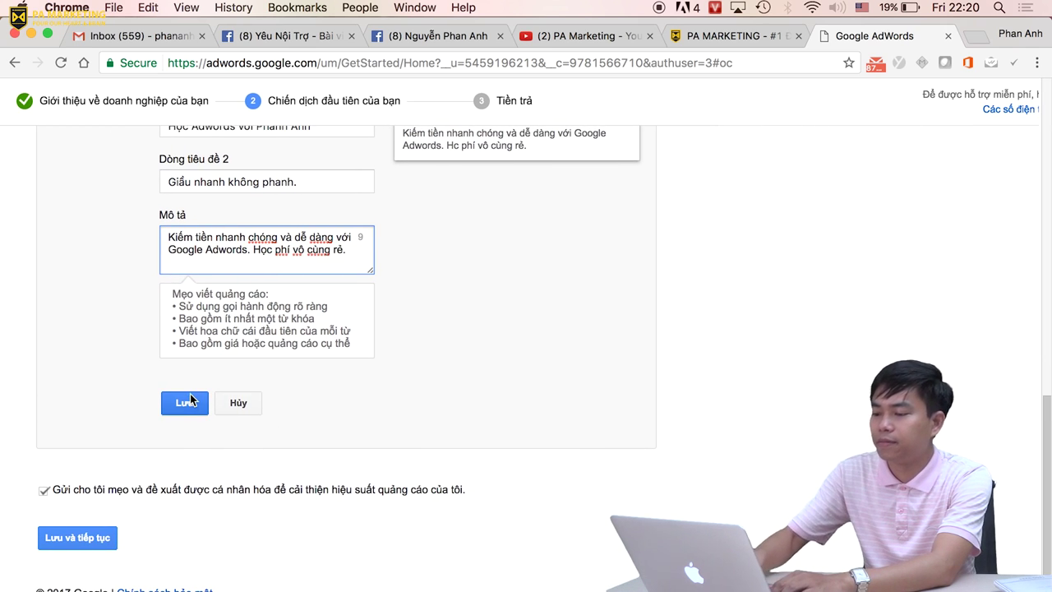
{"action": "left_click", "coordinate": [176, 403]}
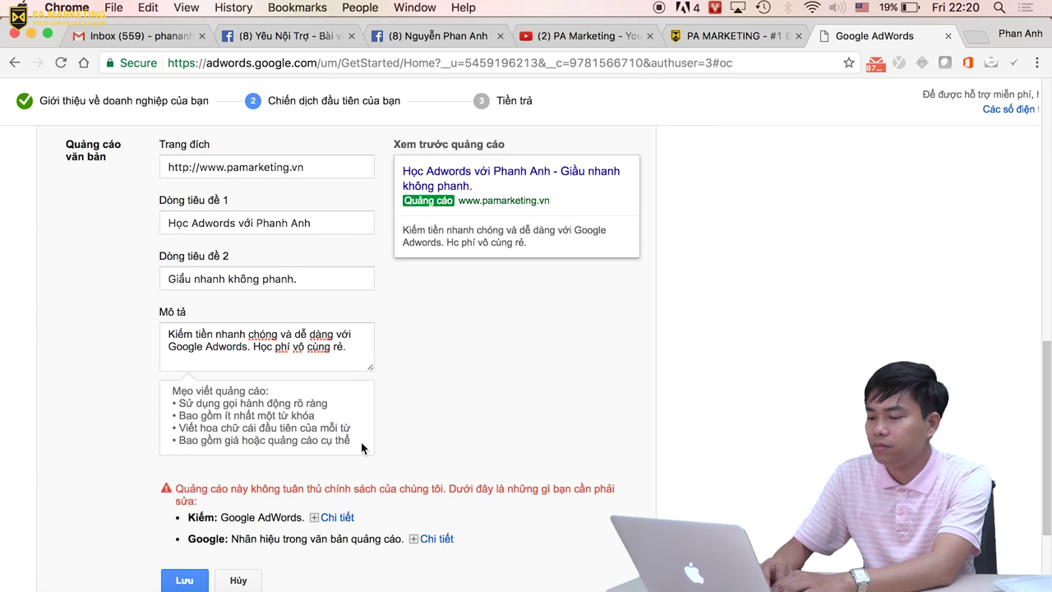
Show the policy issue details and remove the extra 'h' from the instructor's name in headline 1.
{"action": "scroll", "coordinate": [370, 515], "scroll_direction": "down", "scroll_amount": 1}
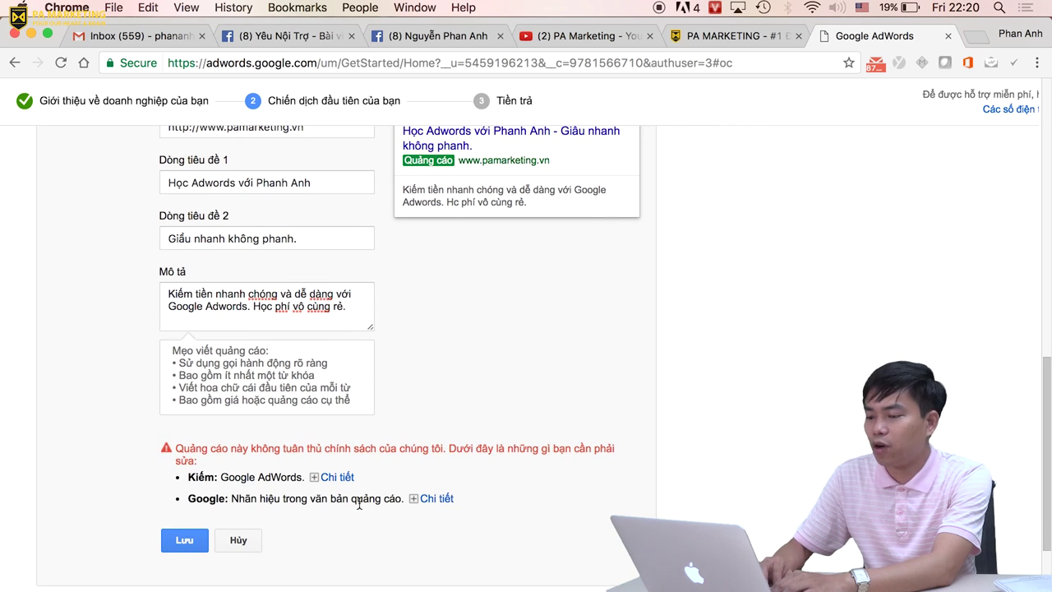
{"action": "left_click", "coordinate": [337, 478]}
{"action": "scroll", "coordinate": [427, 491], "scroll_direction": "down", "scroll_amount": 4}
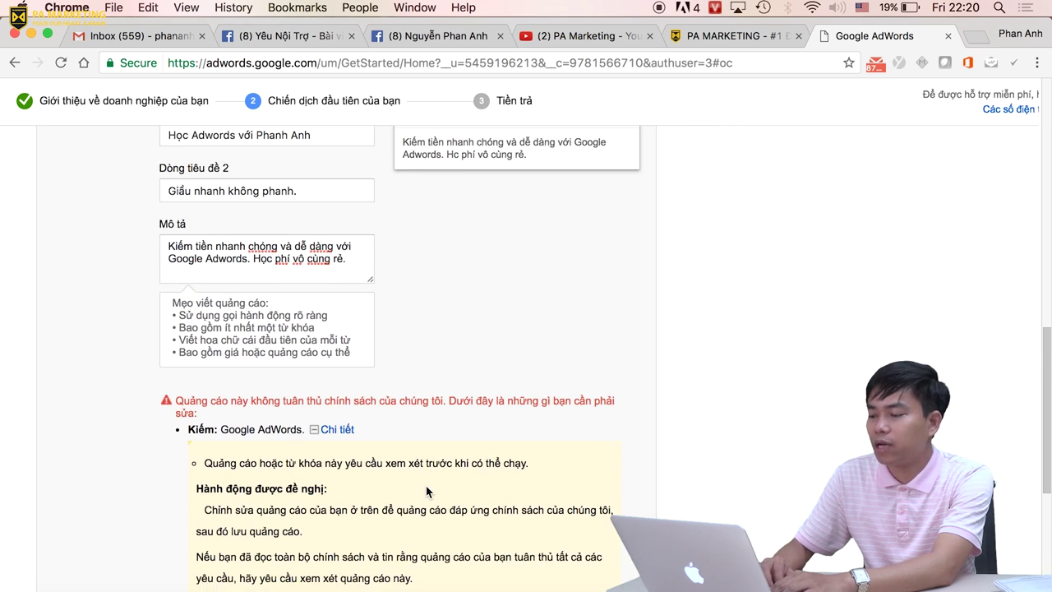
{"action": "scroll", "coordinate": [427, 491], "scroll_direction": "up", "scroll_amount": 1}
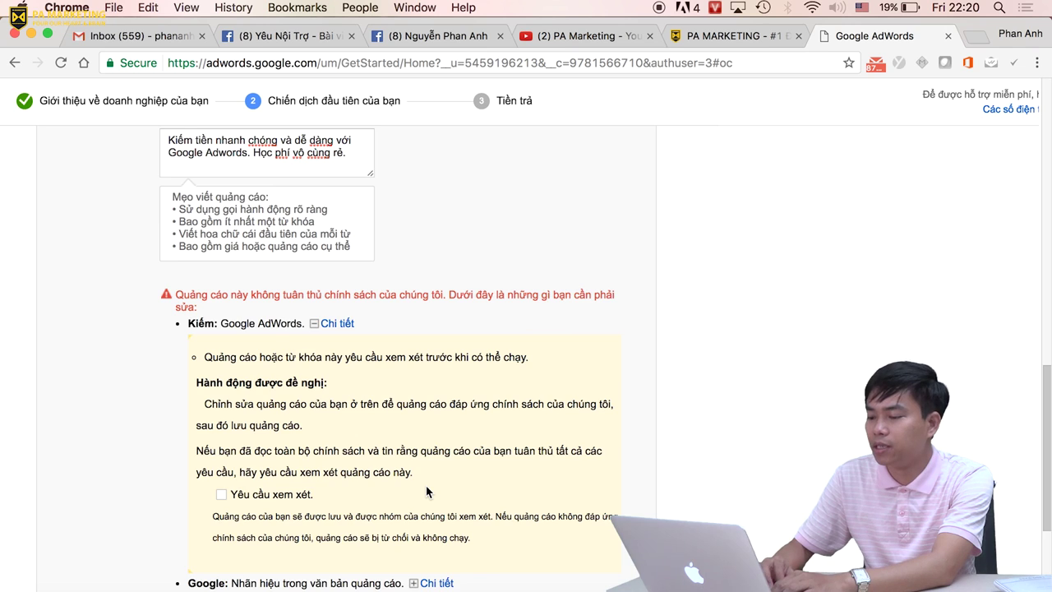
{"action": "scroll", "coordinate": [427, 492], "scroll_direction": "up", "scroll_amount": 6}
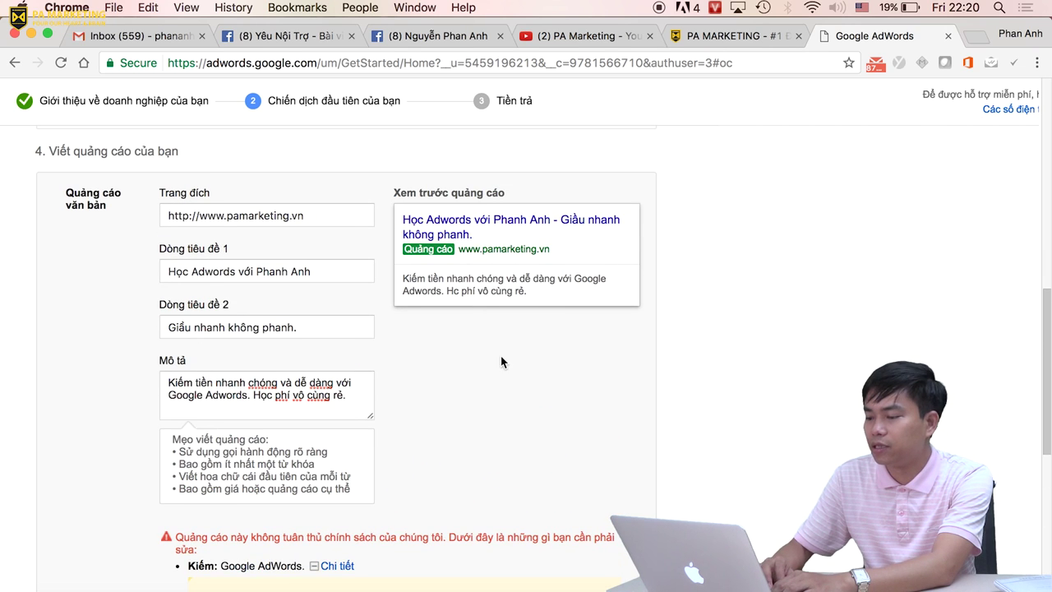
{"action": "left_click", "coordinate": [288, 271]}
{"action": "key", "text": "BackSpace"}
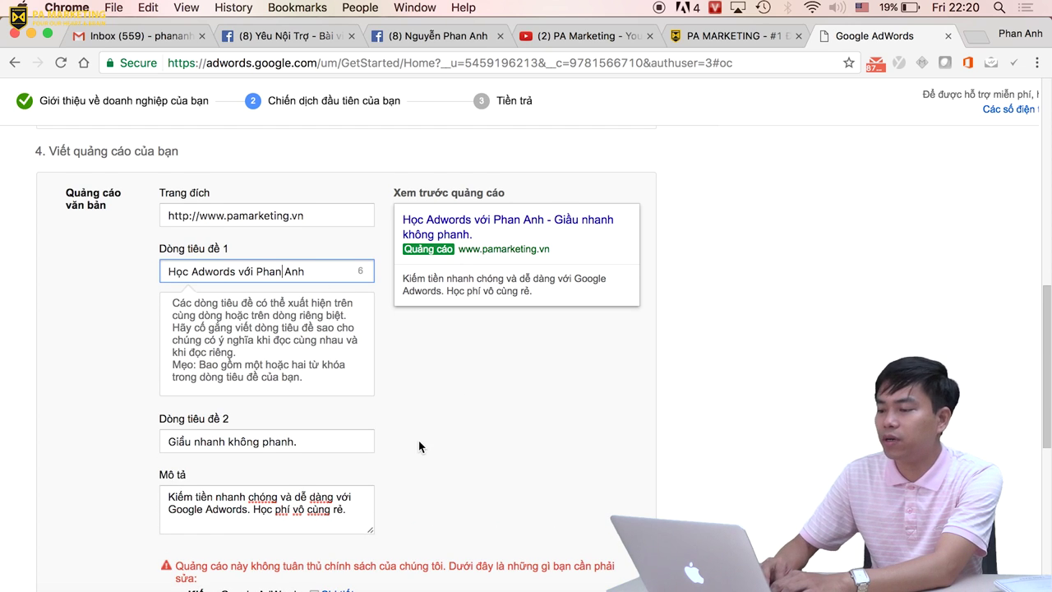
{"action": "scroll", "coordinate": [418, 447], "scroll_direction": "down", "scroll_amount": 1}
{"action": "scroll", "coordinate": [417, 447], "scroll_direction": "down", "scroll_amount": 1}
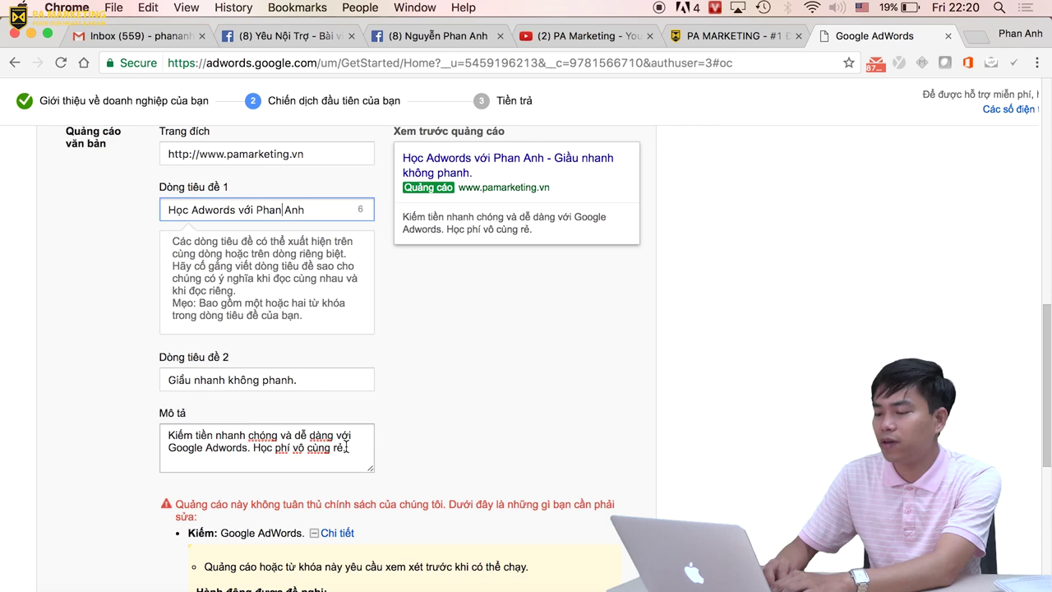
Reword the description's ending to 'Học phí rất rẻ, học online'.
{"action": "left_click", "coordinate": [346, 446]}
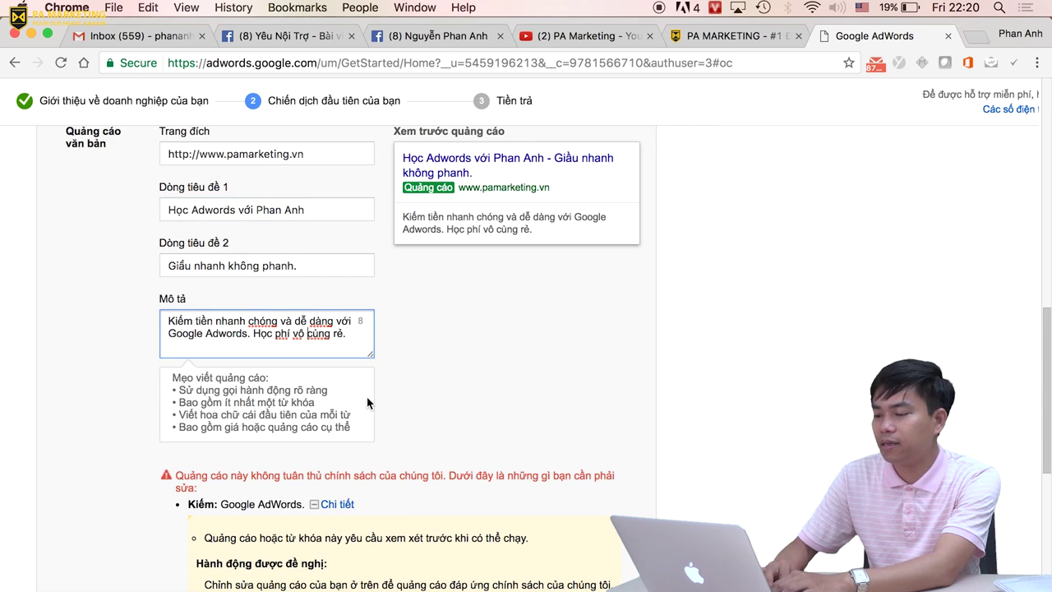
{"action": "key", "text": "BackSpace"}
{"action": "key", "text": "BackSpace"}
{"action": "key", "text": "BackSpace"}
{"action": "key", "text": "BackSpace"}
{"action": "key", "text": "BackSpace"}
{"action": "key", "text": "BackSpace"}
{"action": "key", "text": "BackSpace"}
{"action": "key", "text": "BackSpace"}
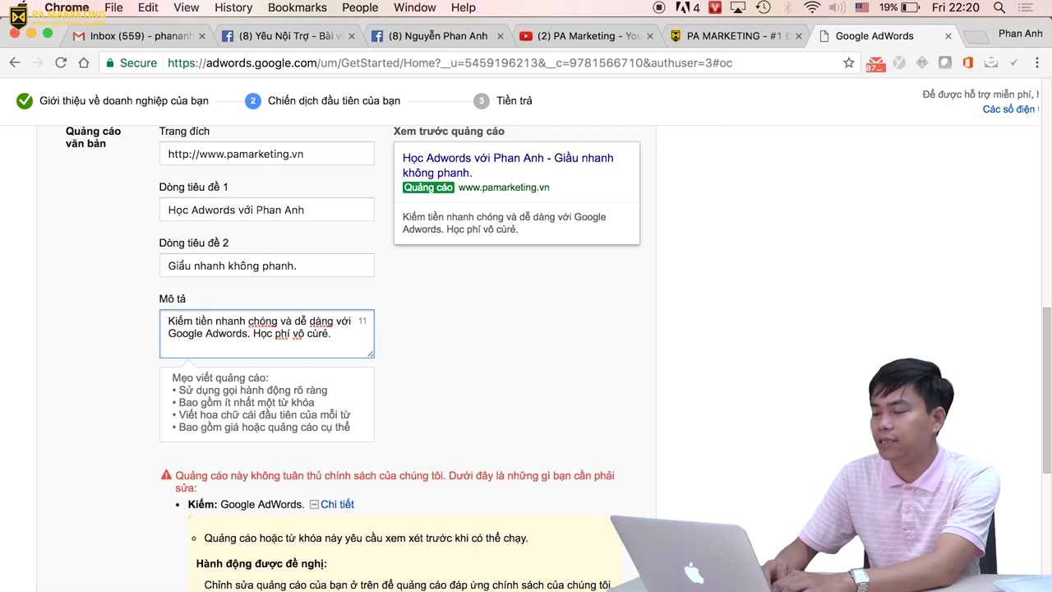
{"action": "type", "text": "râts"}
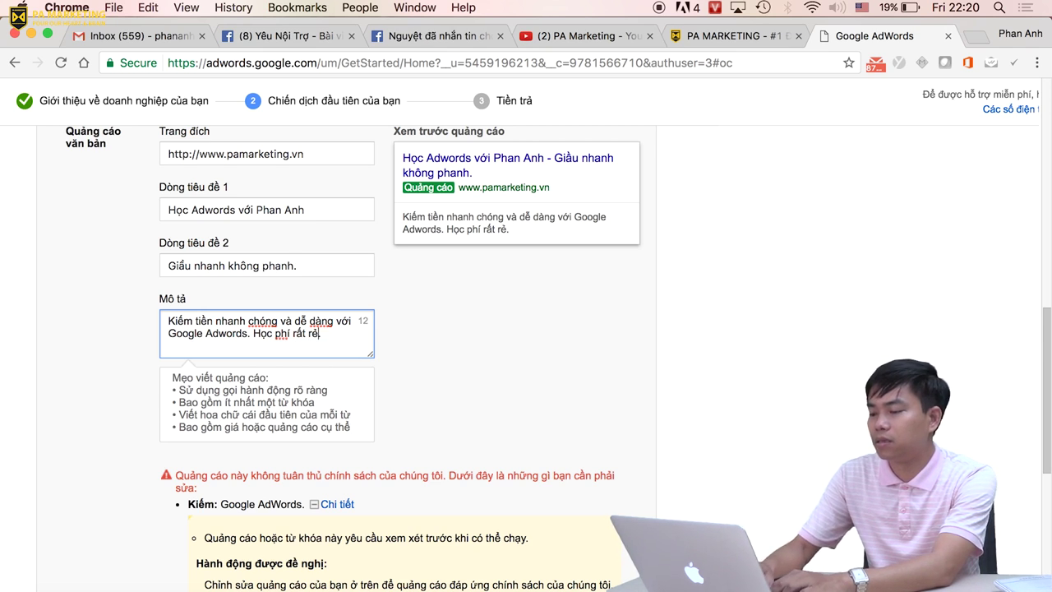
{"action": "key", "text": "BackSpace"}
{"action": "type", "text": ", học trực"}
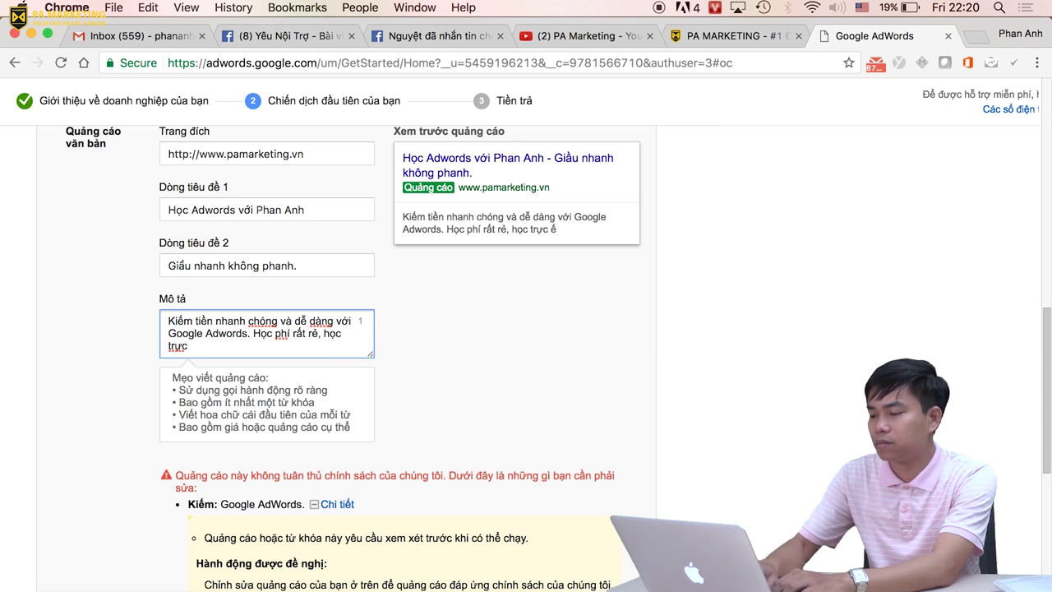
{"action": "key", "text": "BackSpace"}
{"action": "key", "text": "BackSpace"}
{"action": "key", "text": "BackSpace"}
{"action": "key", "text": "BackSpace"}
{"action": "key", "text": "BackSpace"}
{"action": "key", "text": "BackSpace"}
{"action": "type", "text": "online"}
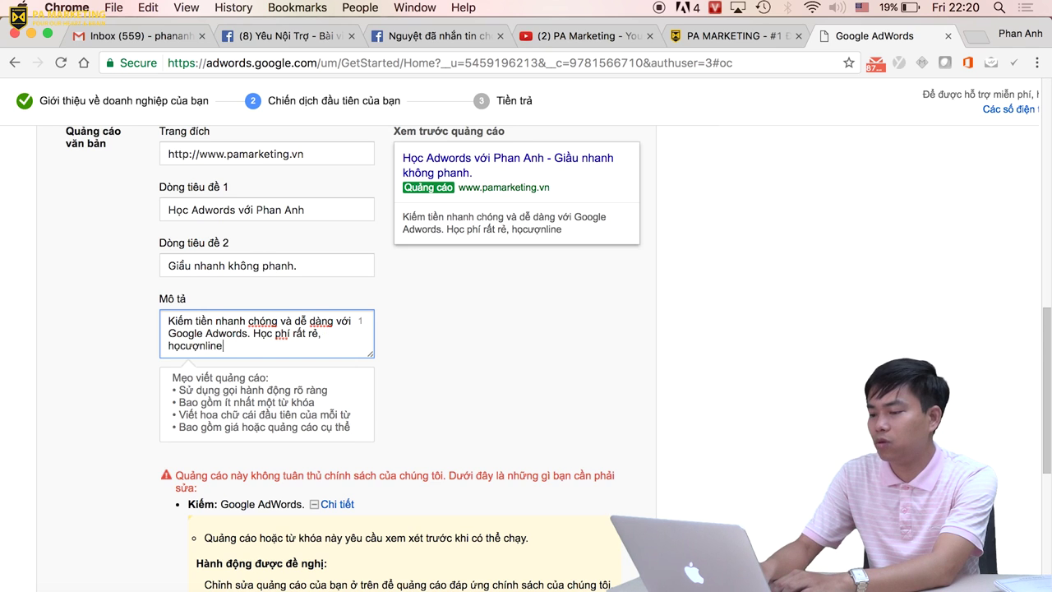
Tick 'Yêu cầu xem xét.' and save the ad again.
{"action": "scroll", "coordinate": [516, 448], "scroll_direction": "down", "scroll_amount": 5}
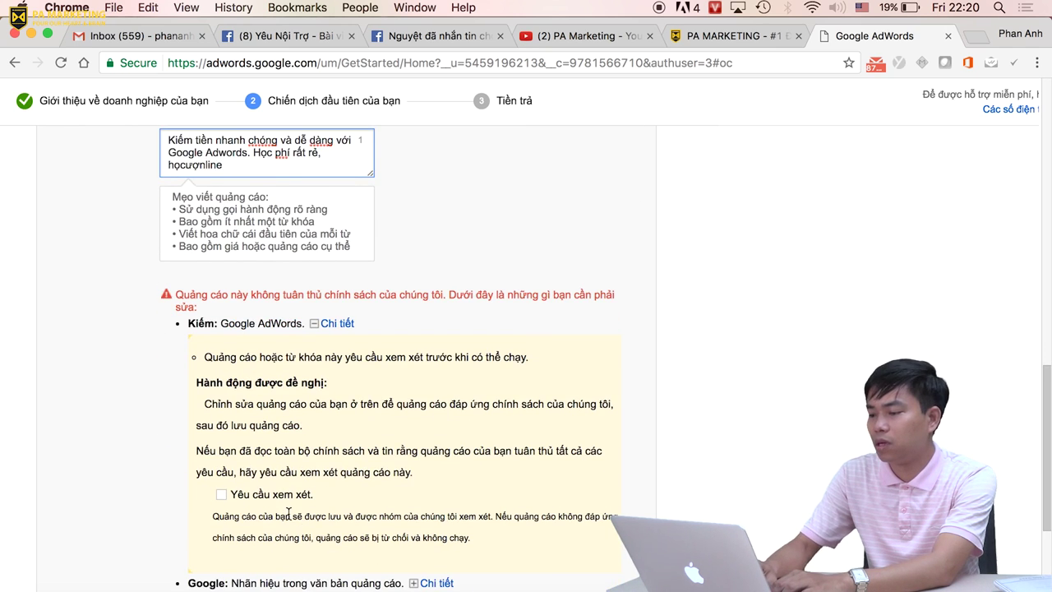
{"action": "scroll", "coordinate": [272, 421], "scroll_direction": "down", "scroll_amount": 2}
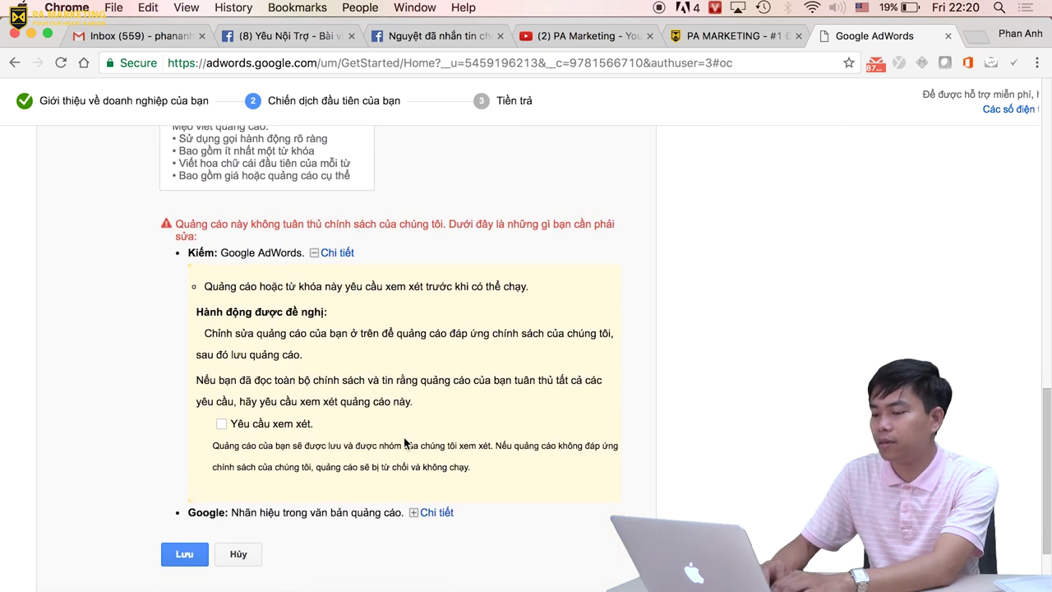
{"action": "left_click", "coordinate": [221, 424]}
{"action": "scroll", "coordinate": [497, 417], "scroll_direction": "down", "scroll_amount": 3}
{"action": "left_click", "coordinate": [184, 445]}
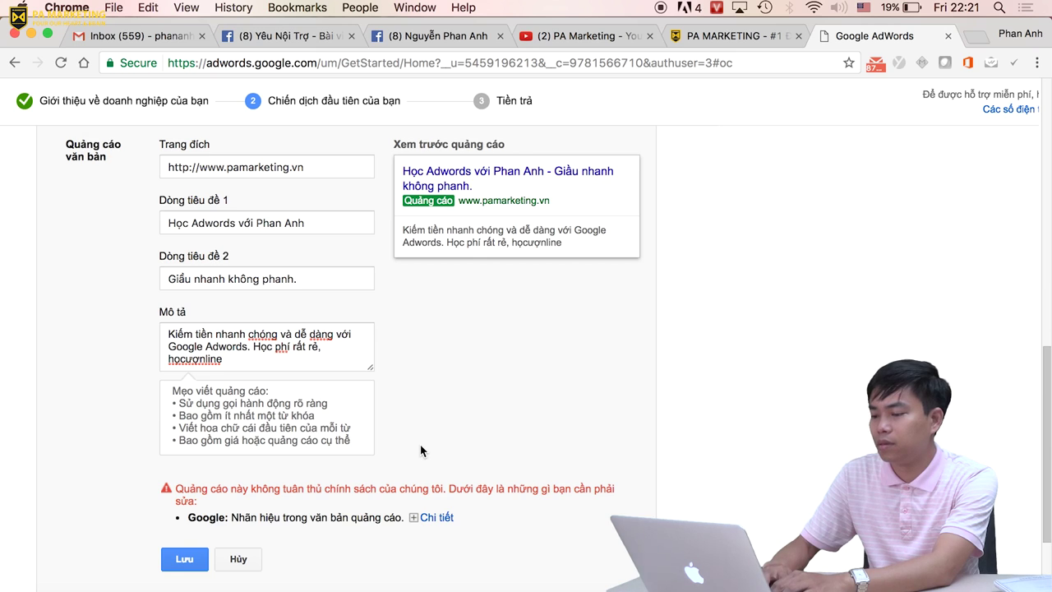
Show the Google trademark issue details and reword headline 1 to drop 'Adwords'.
{"action": "left_click", "coordinate": [435, 517]}
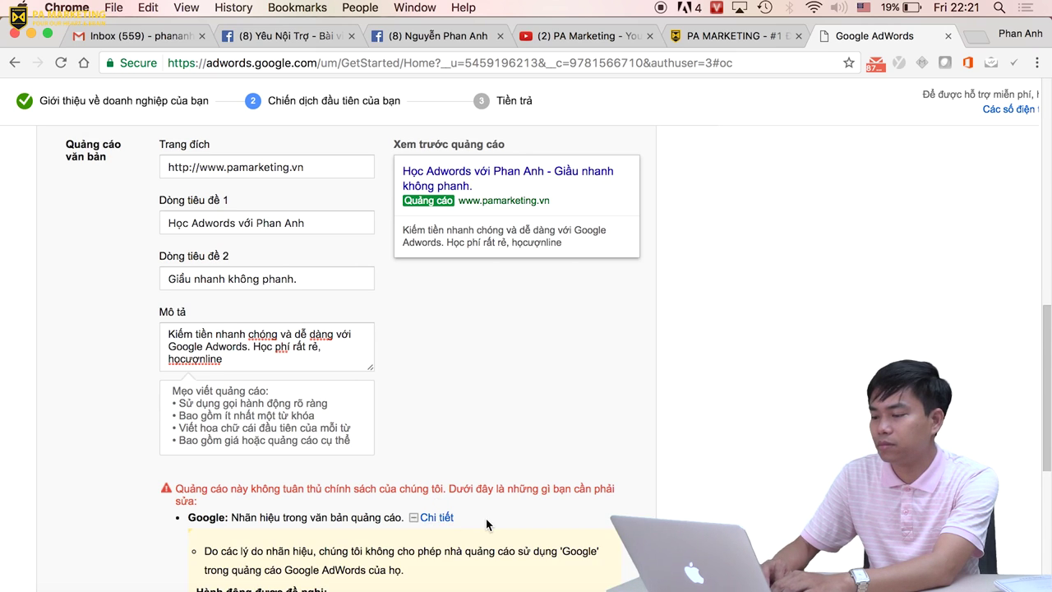
{"action": "scroll", "coordinate": [486, 519], "scroll_direction": "down", "scroll_amount": 3}
{"action": "scroll", "coordinate": [486, 520], "scroll_direction": "up", "scroll_amount": 5}
{"action": "scroll", "coordinate": [487, 519], "scroll_direction": "up", "scroll_amount": 2}
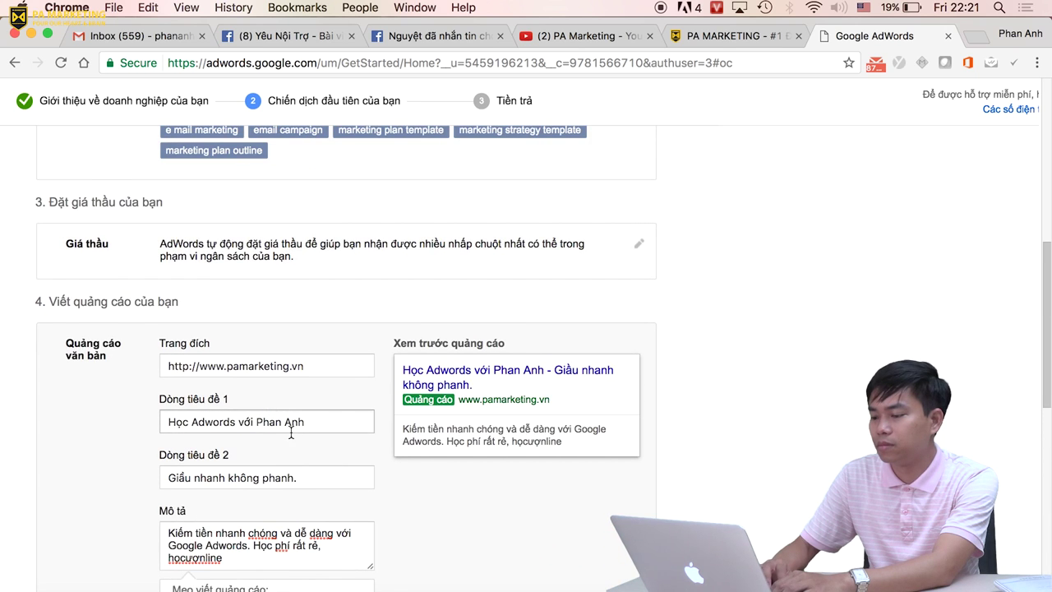
{"action": "left_click", "coordinate": [235, 422]}
{"action": "key", "text": "BackSpace"}
{"action": "key", "text": "BackSpace"}
{"action": "key", "text": "BackSpace"}
{"action": "key", "text": "BackSpace"}
{"action": "key", "text": "BackSpace"}
{"action": "key", "text": "BackSpace"}
{"action": "key", "text": "BackSpace"}
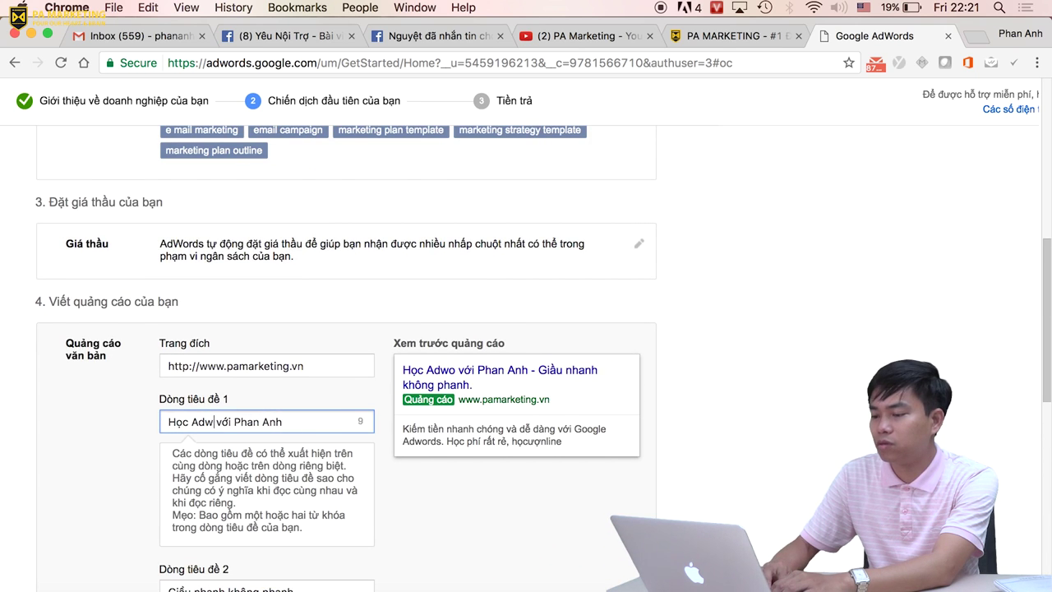
{"action": "type", "text": "G"}
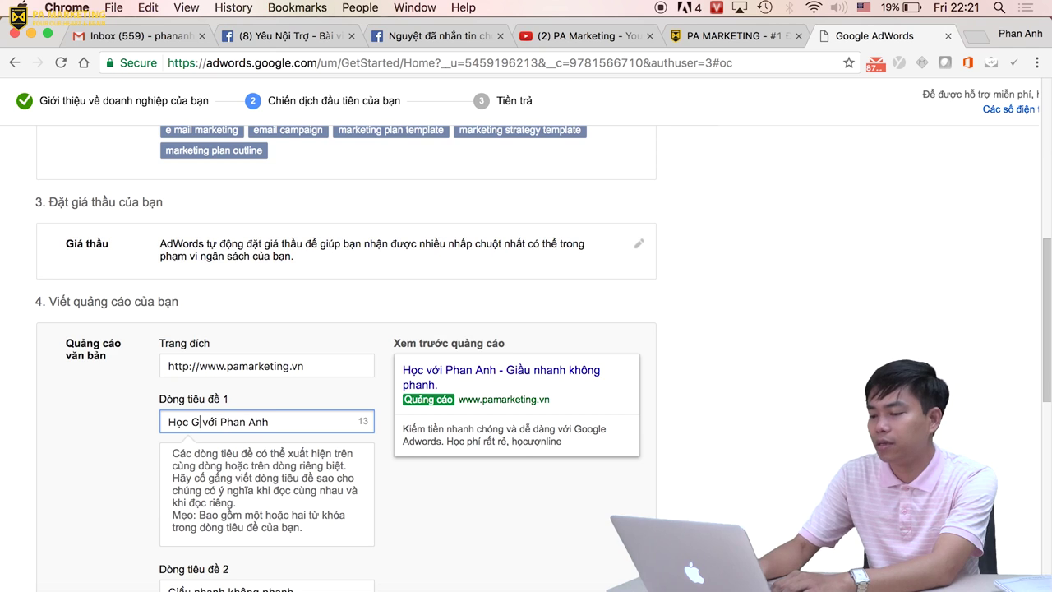
{"action": "type", "text": "A"}
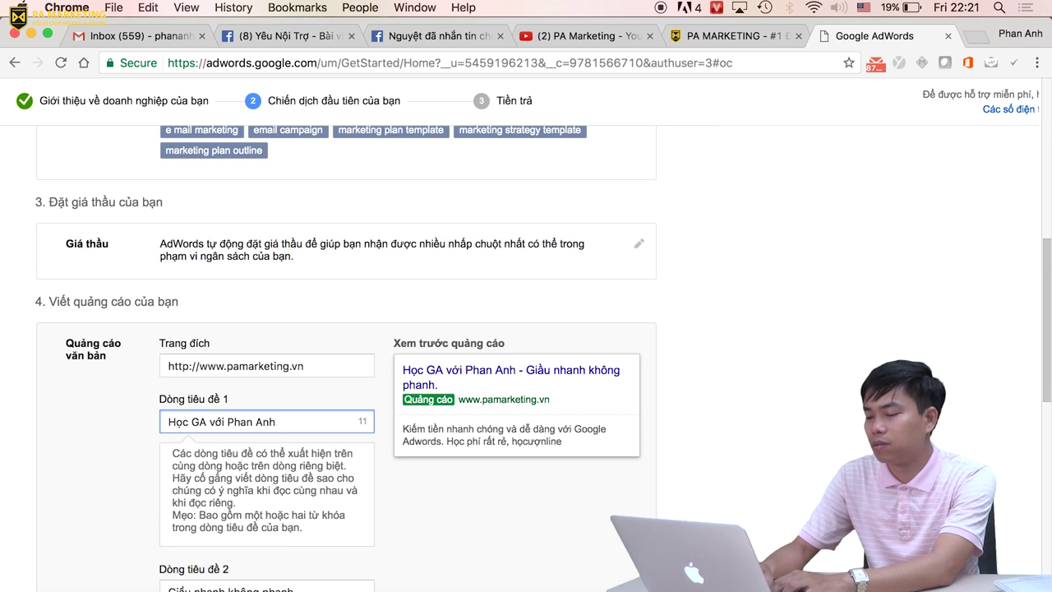
{"action": "scroll", "coordinate": [345, 329], "scroll_direction": "down", "scroll_amount": 2}
{"action": "key", "text": "BackSpace"}
{"action": "key", "text": "BackSpace"}
{"action": "type", "text": "q"}
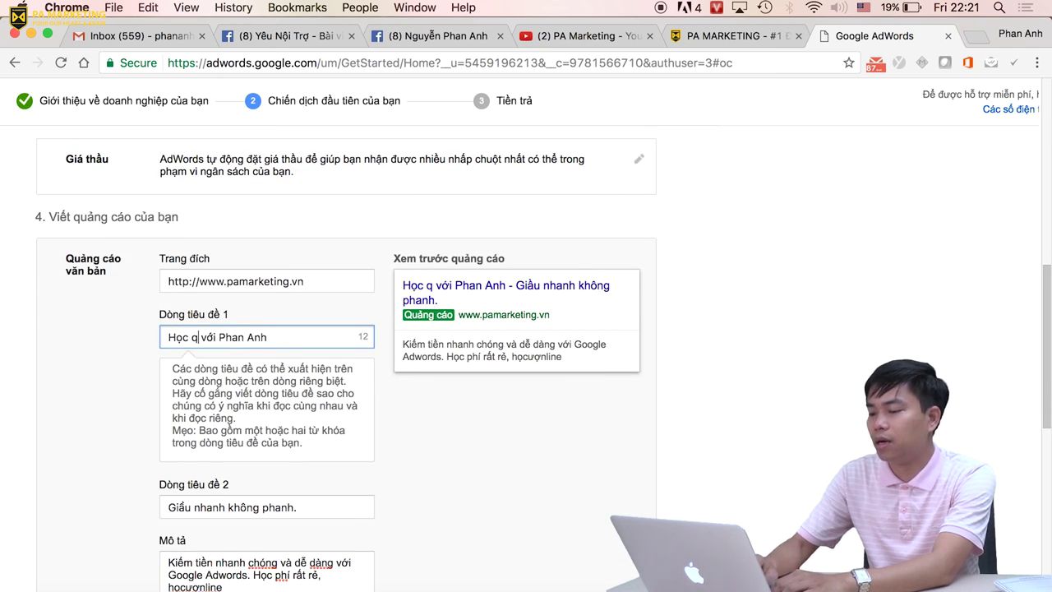
{"action": "type", "text": "c tìm kiếm"}
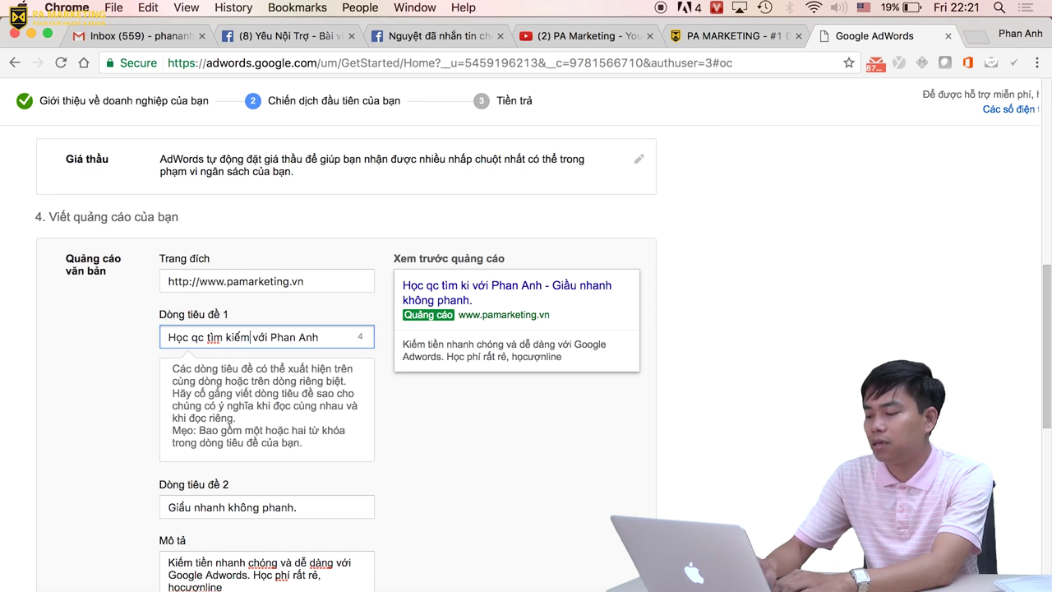
{"action": "key", "text": "Return"}
{"action": "scroll", "coordinate": [526, 329], "scroll_direction": "up", "scroll_amount": 4}
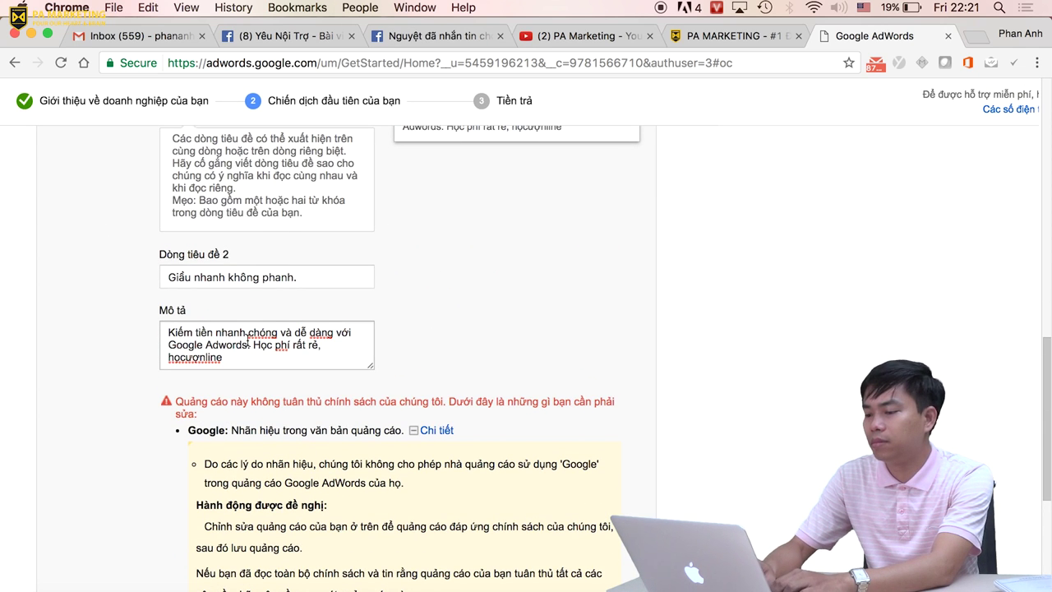
Replace 'Google Adwords' with 'GA' in the description and fix its ending to 'online dễ dang'.
{"action": "left_click", "coordinate": [248, 345]}
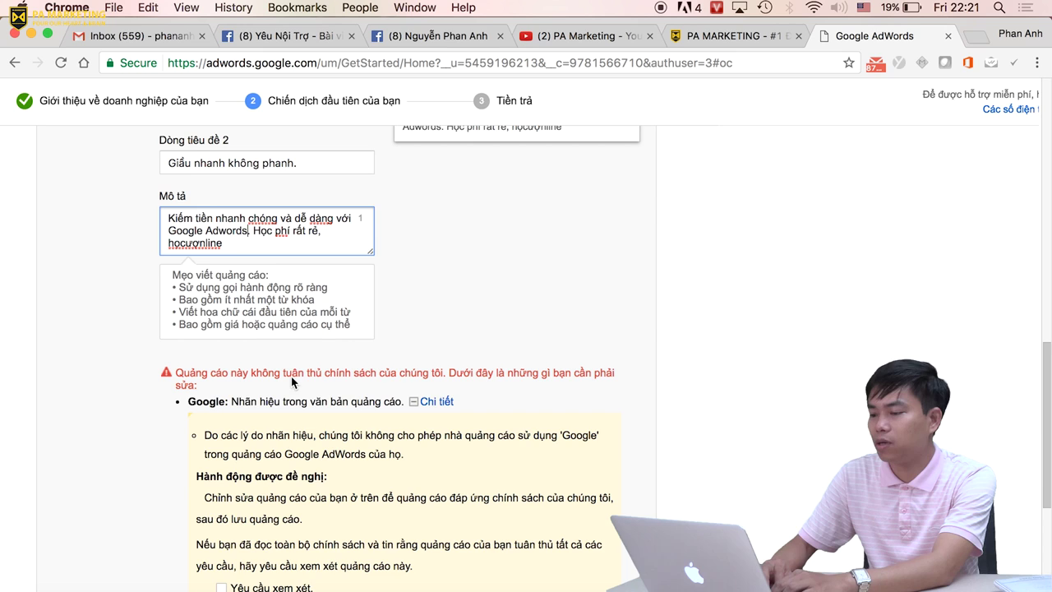
{"action": "key", "text": "BackSpace"}
{"action": "key", "text": "BackSpace"}
{"action": "key", "text": "BackSpace"}
{"action": "key", "text": "BackSpace"}
{"action": "key", "text": "BackSpace"}
{"action": "key", "text": "BackSpace"}
{"action": "key", "text": "BackSpace"}
{"action": "key", "text": "BackSpace"}
{"action": "key", "text": "BackSpace"}
{"action": "key", "text": "BackSpace"}
{"action": "key", "text": "BackSpace"}
{"action": "key", "text": "BackSpace"}
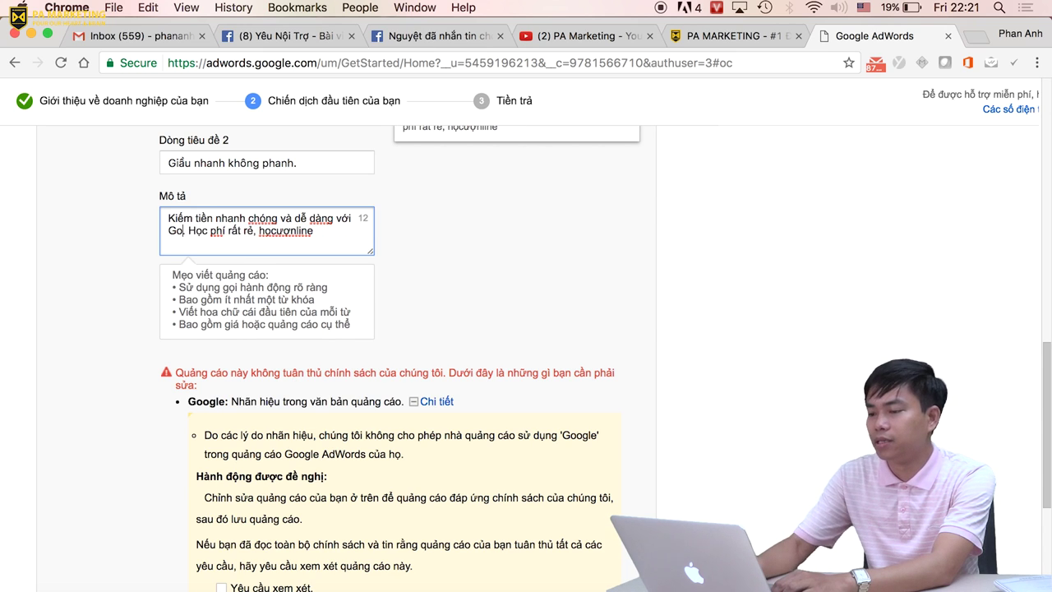
{"action": "key", "text": "BackSpace"}
{"action": "key", "text": "BackSpace"}
{"action": "key", "text": "BackSpace"}
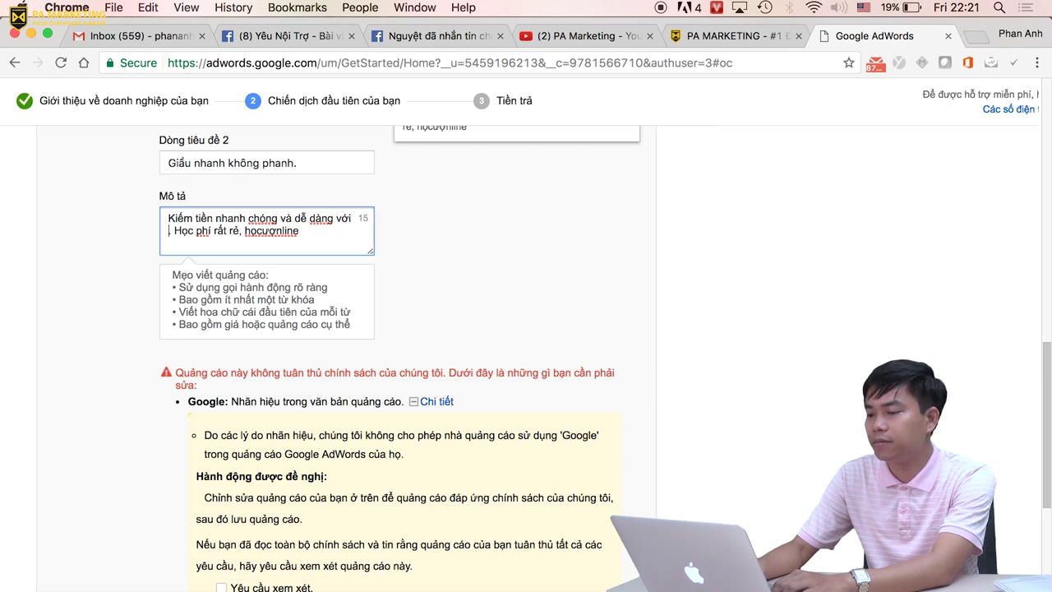
{"action": "type", "text": "GA"}
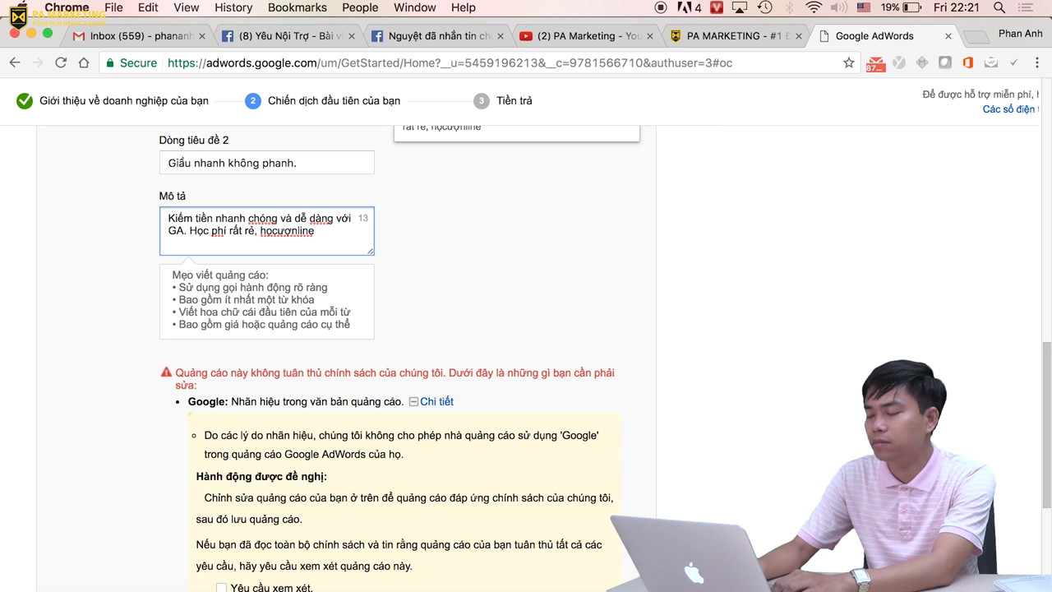
{"action": "key", "text": "BackSpace"}
{"action": "key", "text": "BackSpace"}
{"action": "key", "text": "BackSpace"}
{"action": "key", "text": "BackSpace"}
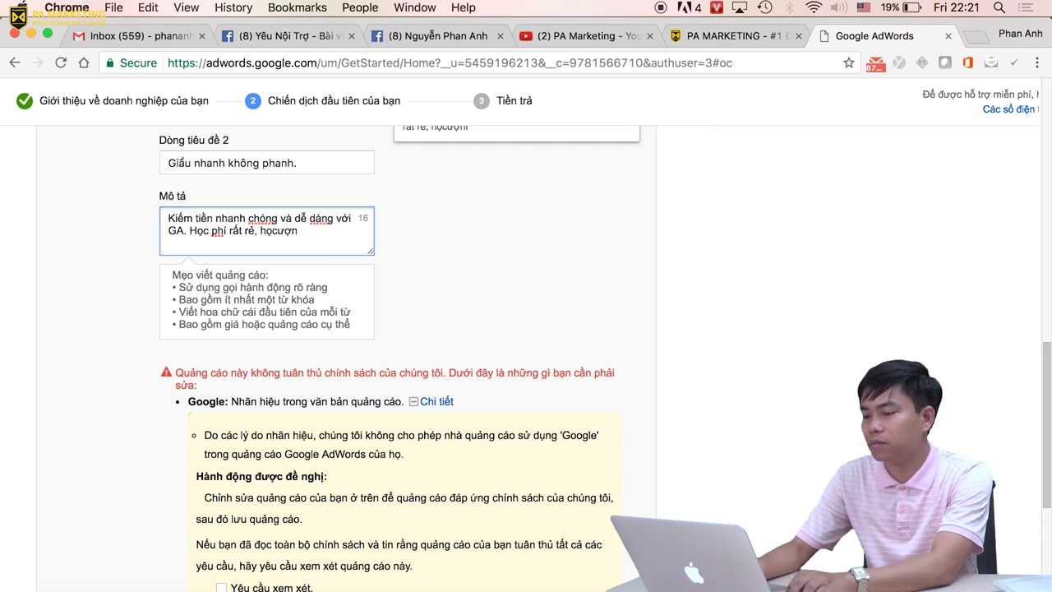
{"action": "type", "text": "nlin"}
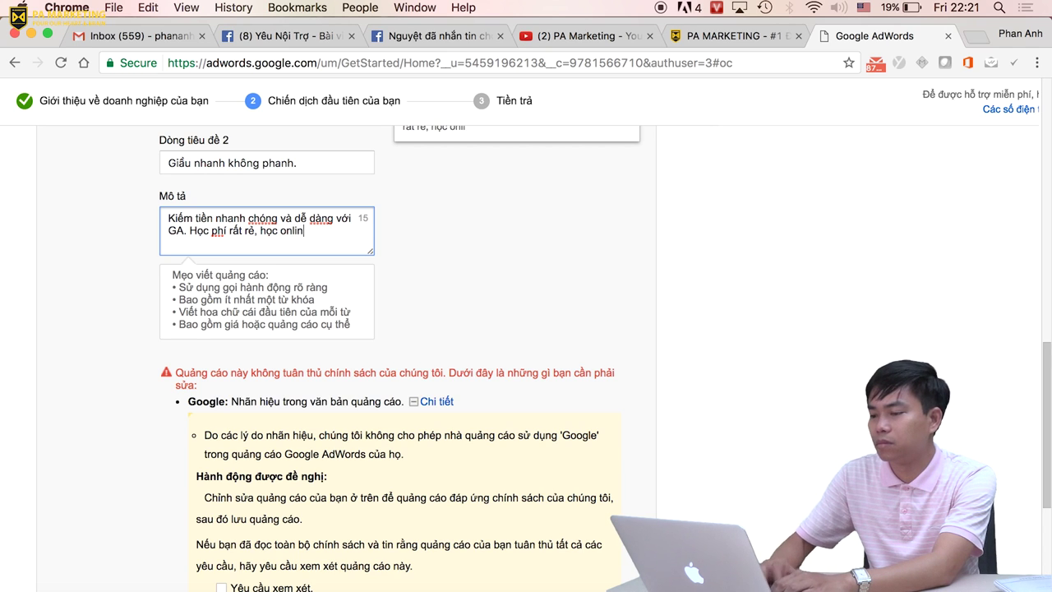
{"action": "type", "text": "e dễ dang"}
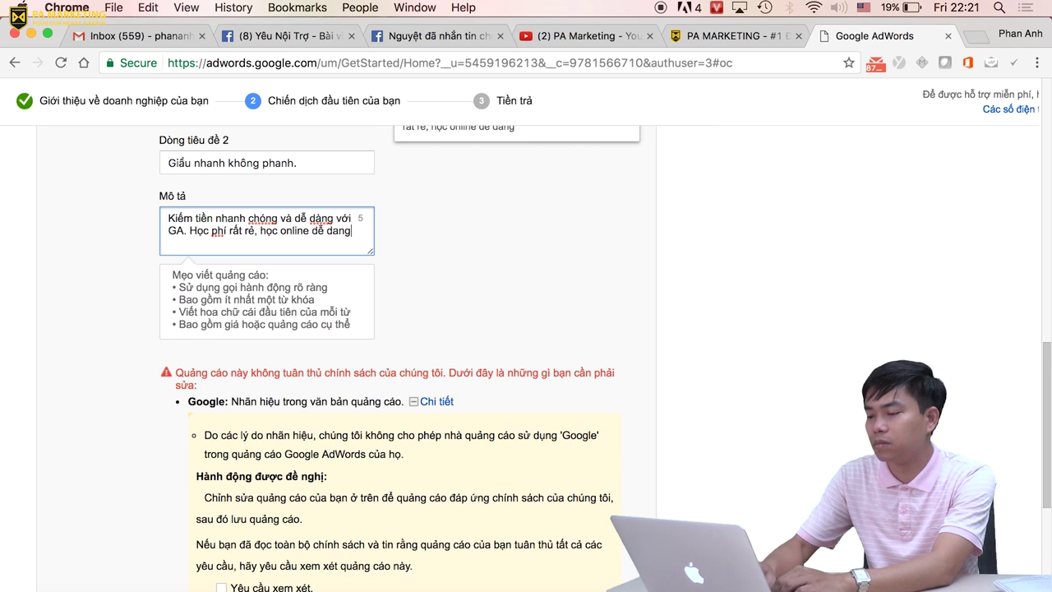
{"action": "scroll", "coordinate": [322, 238], "scroll_direction": "down", "scroll_amount": 5}
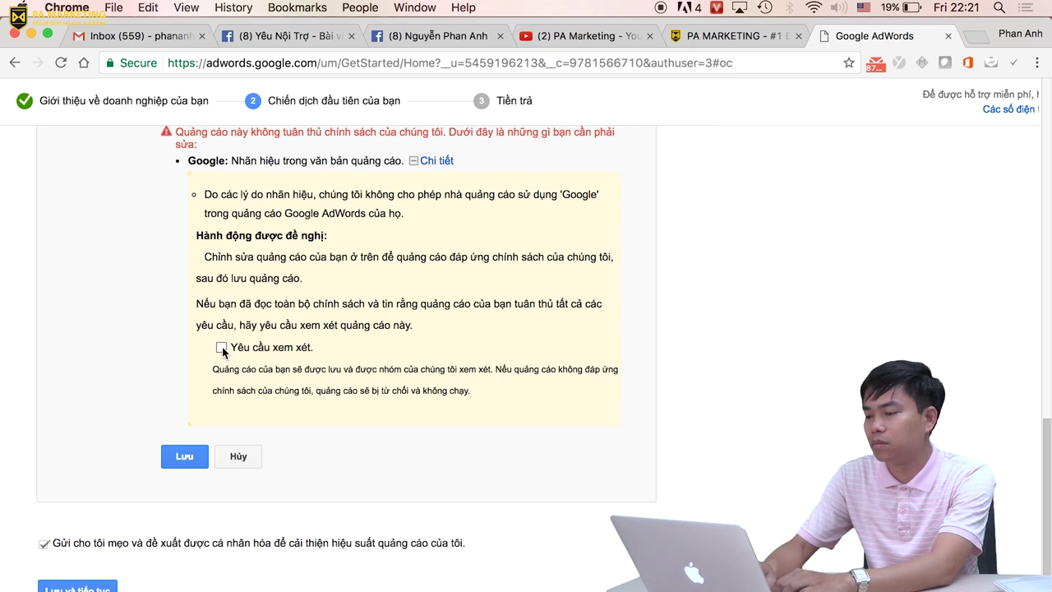
Save the corrected text ad and continue to the Tiền trả payment step.
{"action": "left_click", "coordinate": [178, 458]}
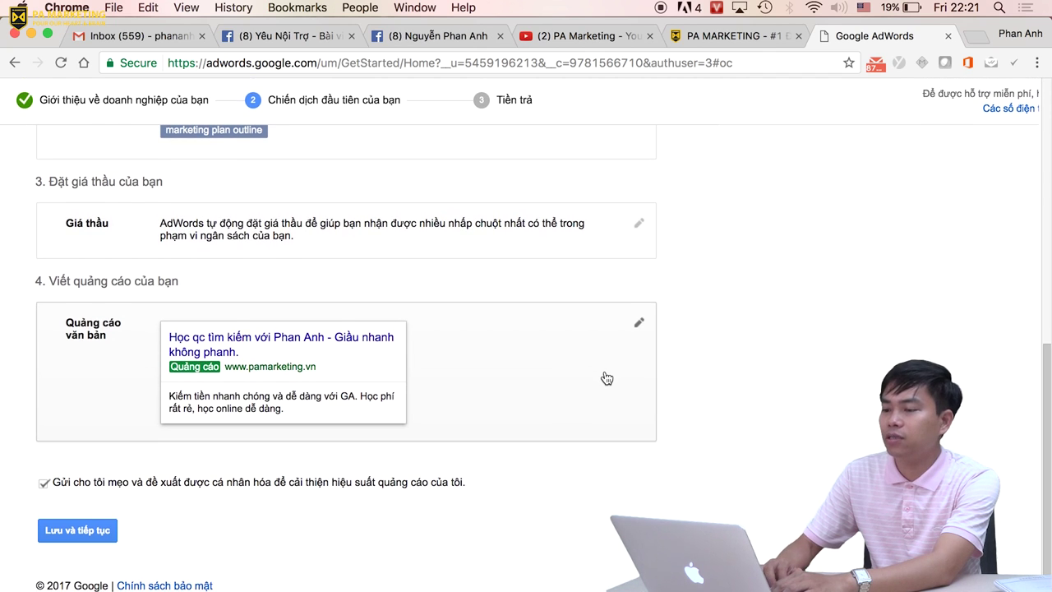
{"action": "left_click", "coordinate": [81, 533]}
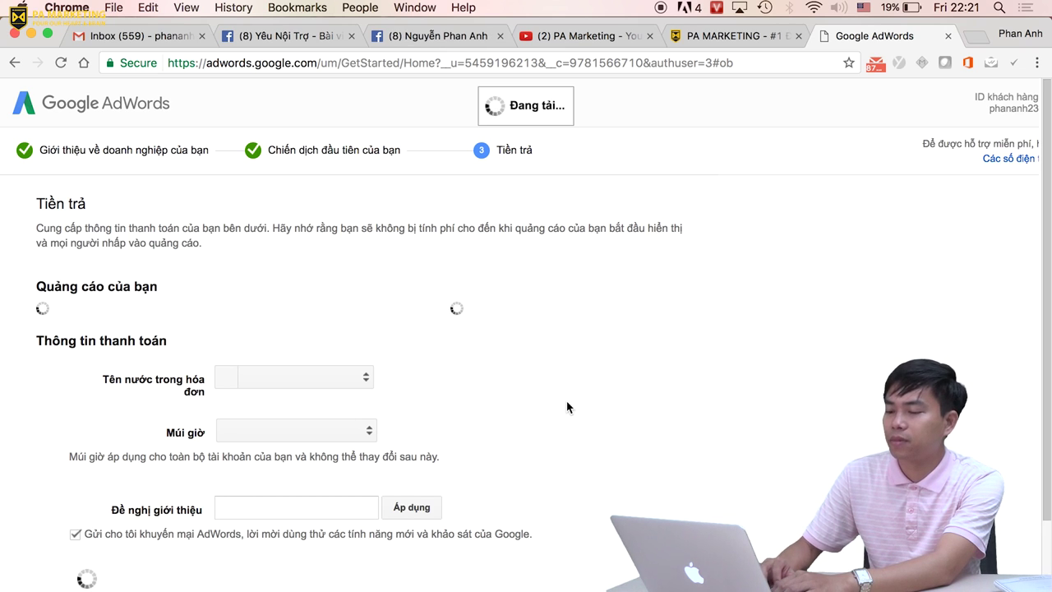
{"action": "scroll", "coordinate": [566, 406], "scroll_direction": "down", "scroll_amount": 5}
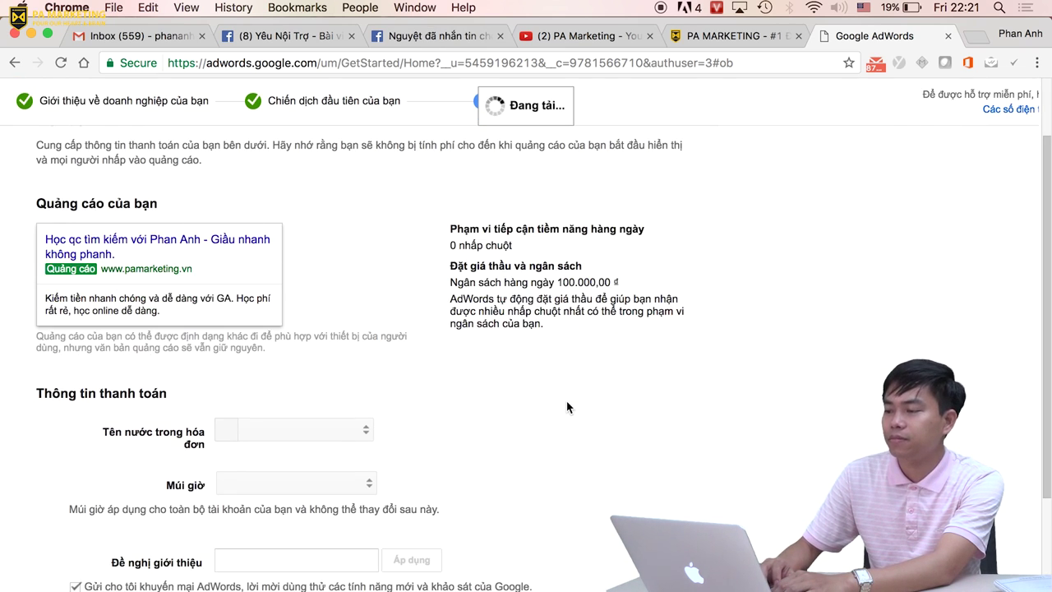
{"action": "scroll", "coordinate": [567, 407], "scroll_direction": "down", "scroll_amount": 2}
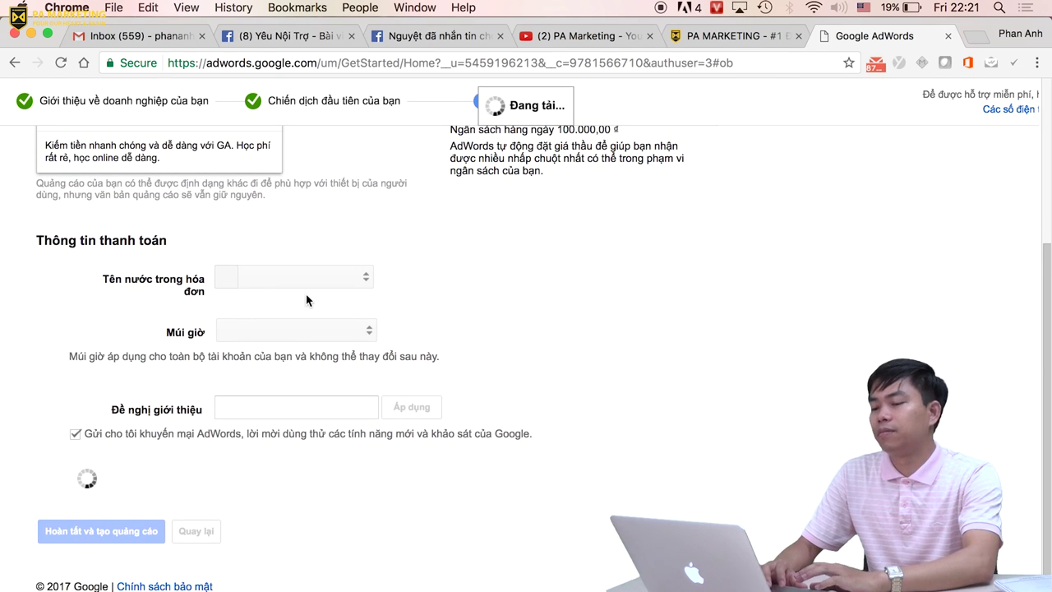
{"action": "scroll", "coordinate": [370, 283], "scroll_direction": "down", "scroll_amount": 1}
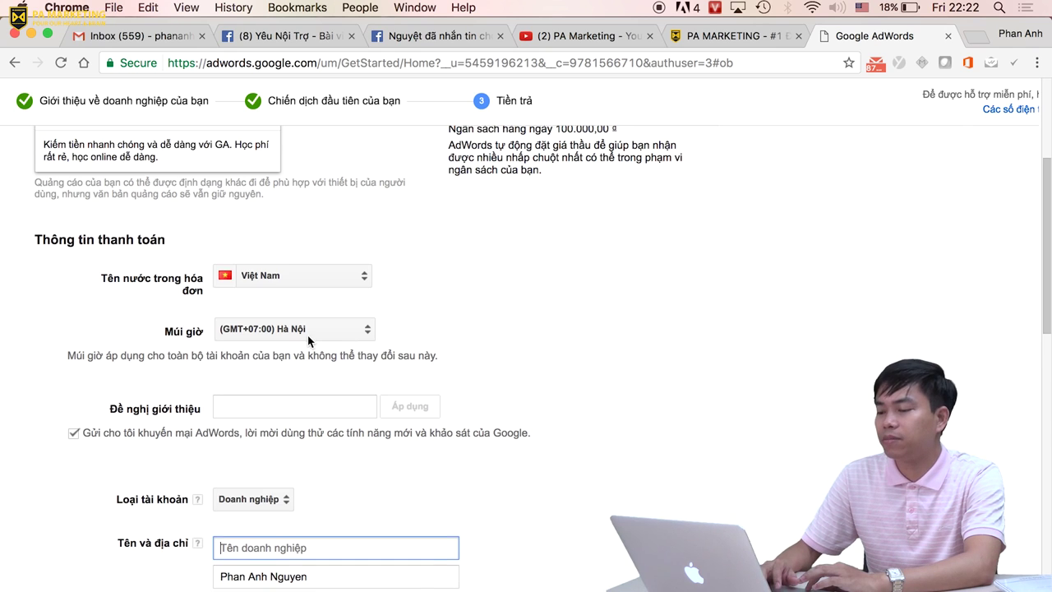
{"action": "scroll", "coordinate": [395, 370], "scroll_direction": "down", "scroll_amount": 3}
{"action": "left_click", "coordinate": [296, 311]}
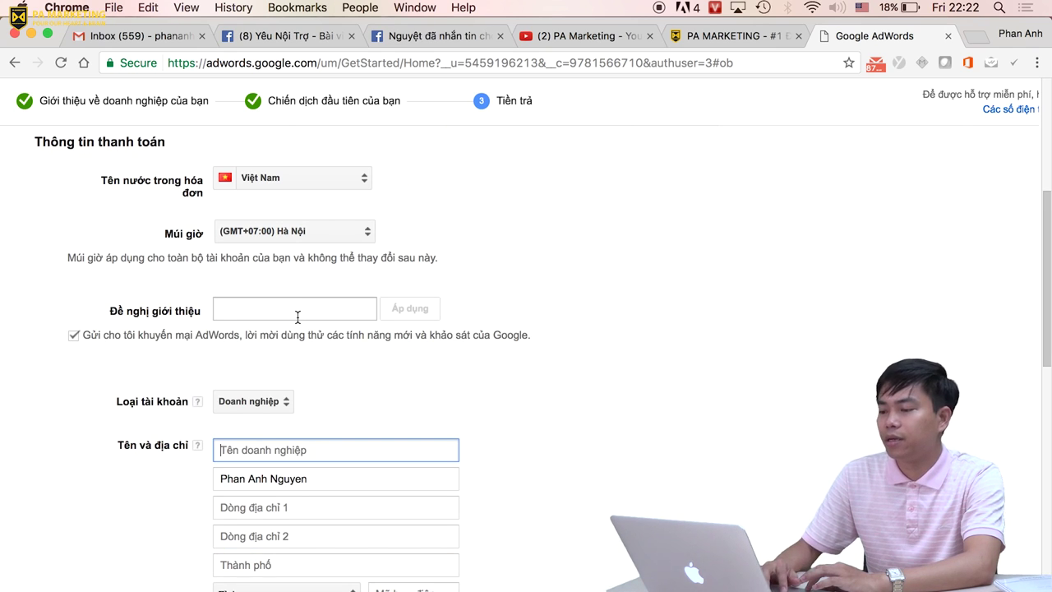
{"action": "scroll", "coordinate": [461, 374], "scroll_direction": "down", "scroll_amount": 2}
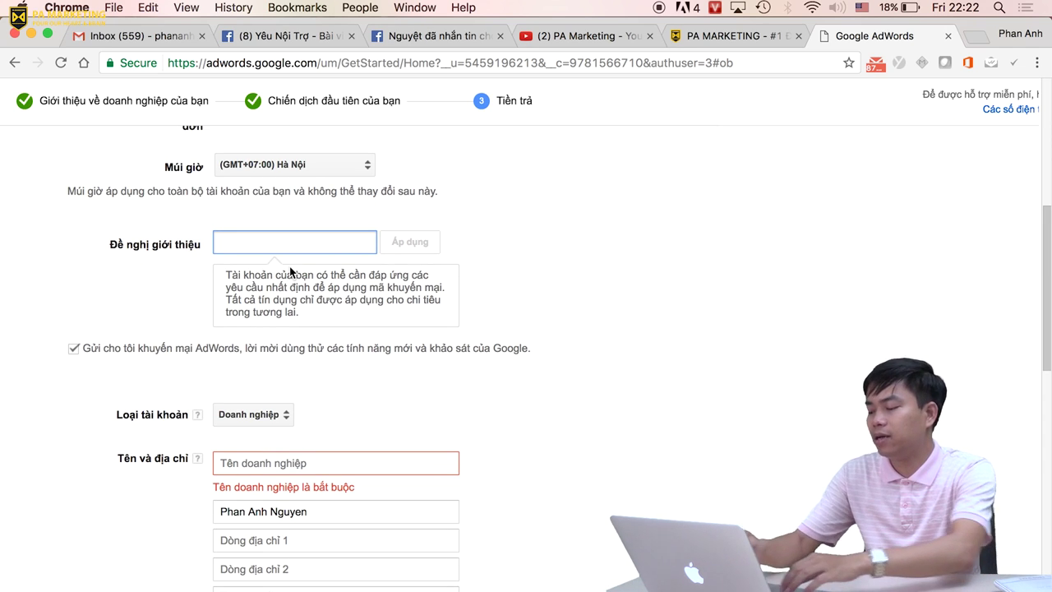
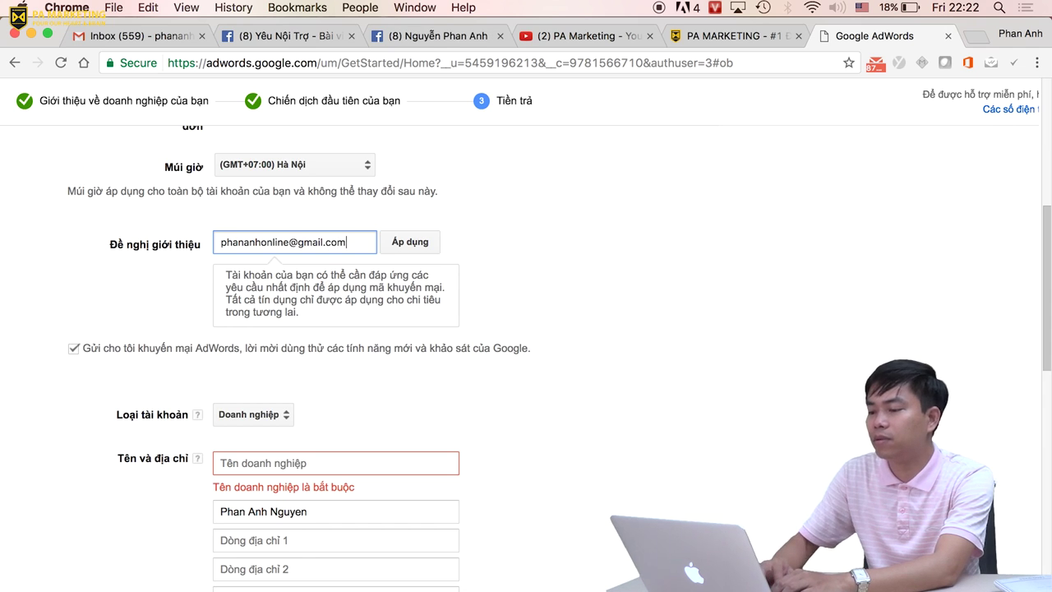
{"action": "left_click", "coordinate": [427, 241]}
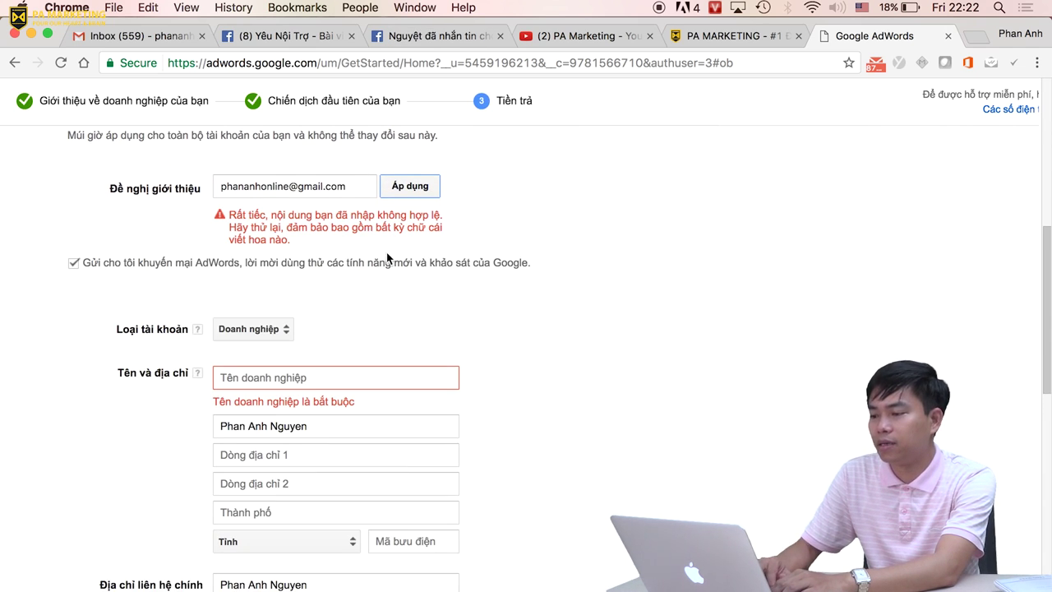
{"action": "triple_click", "coordinate": [305, 188]}
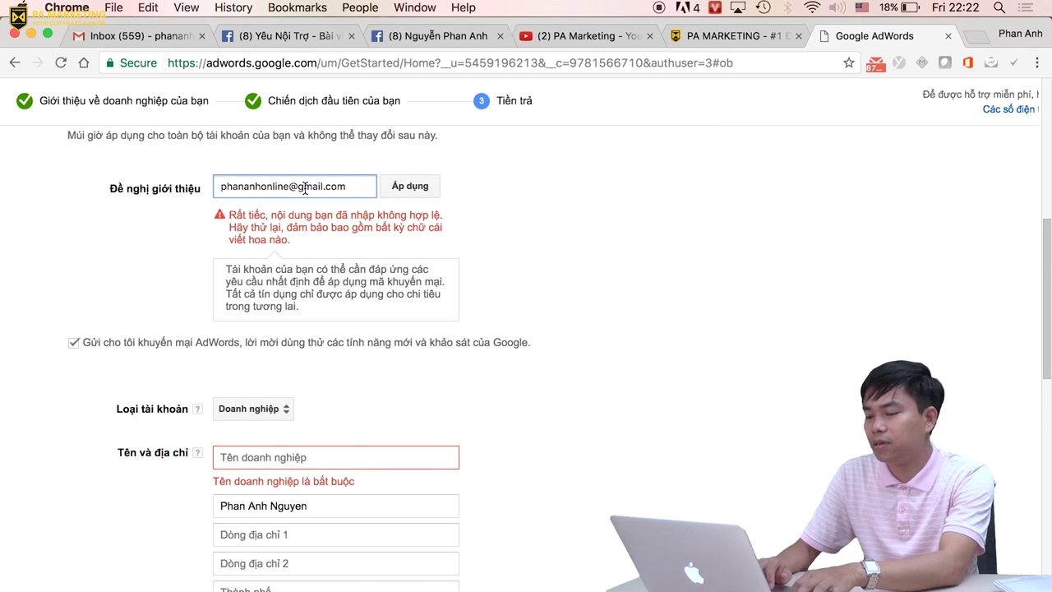
{"action": "key", "text": "BackSpace"}
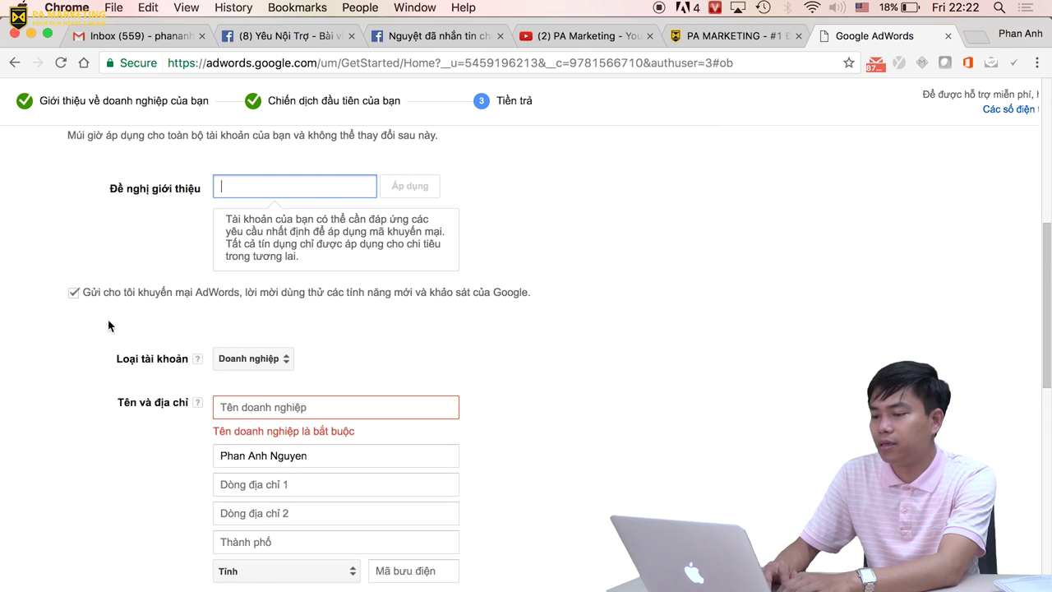
{"action": "scroll", "coordinate": [367, 293], "scroll_direction": "down", "scroll_amount": 3}
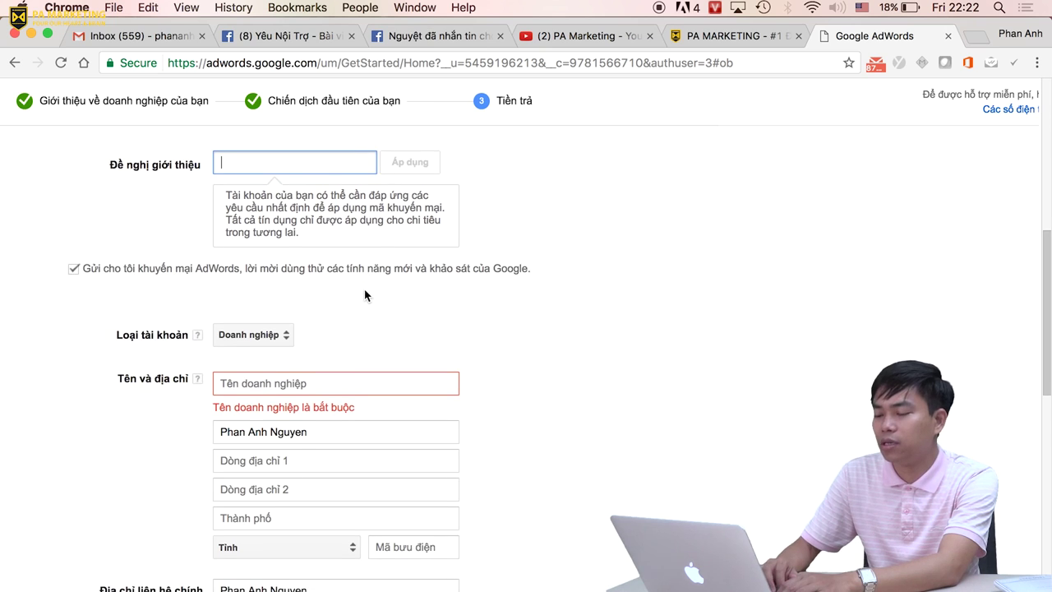
Enter the business name 'Công ty CP PA Marketing' and fill in the three address lines.
{"action": "scroll", "coordinate": [386, 296], "scroll_direction": "down", "scroll_amount": 2}
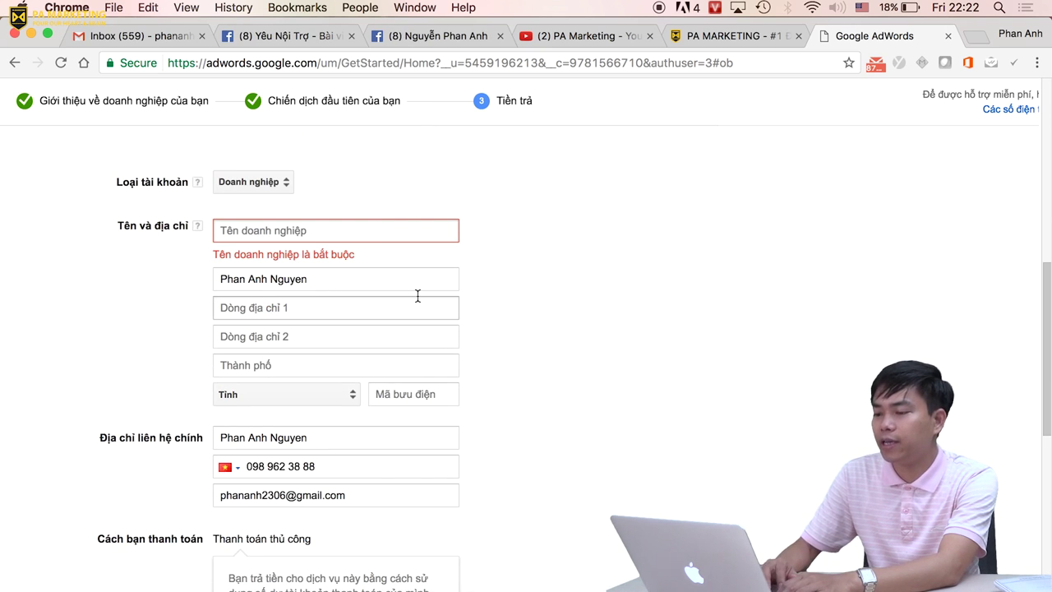
{"action": "type", "text": "Công ty CP"}
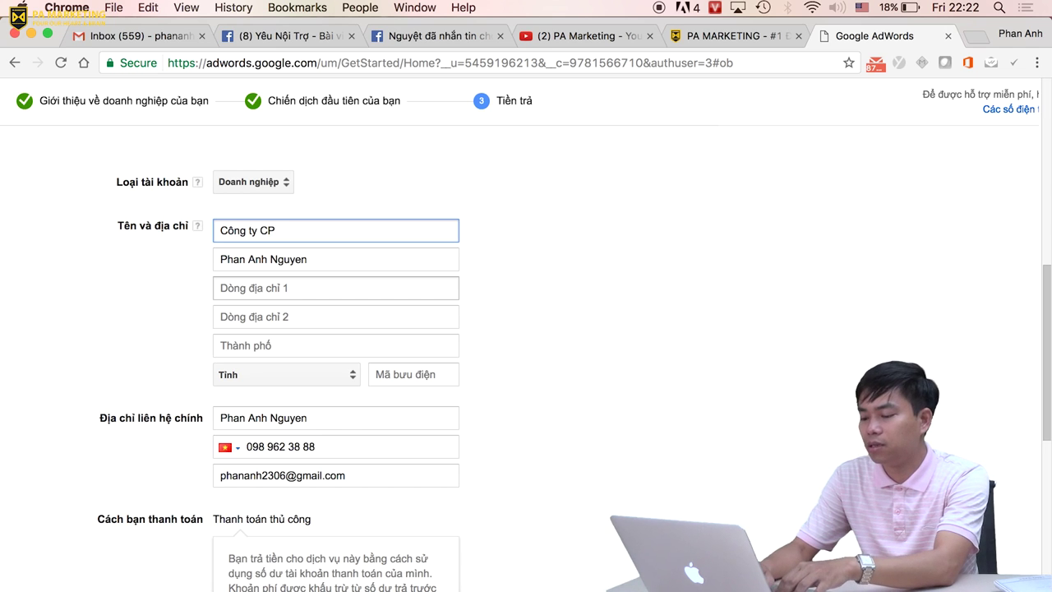
{"action": "type", "text": " PA Marketing"}
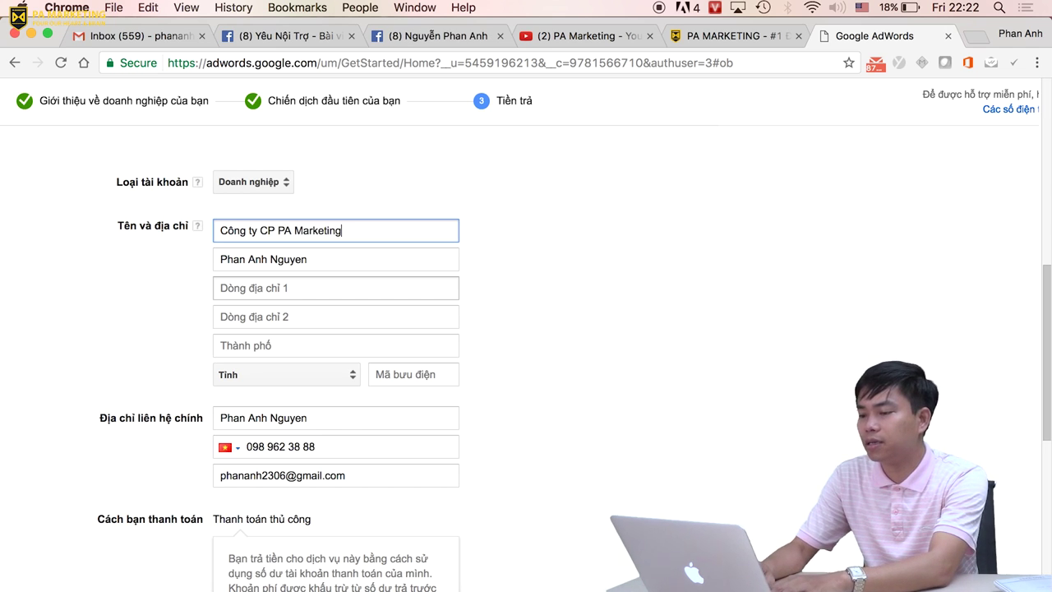
{"action": "key", "text": "Tab"}
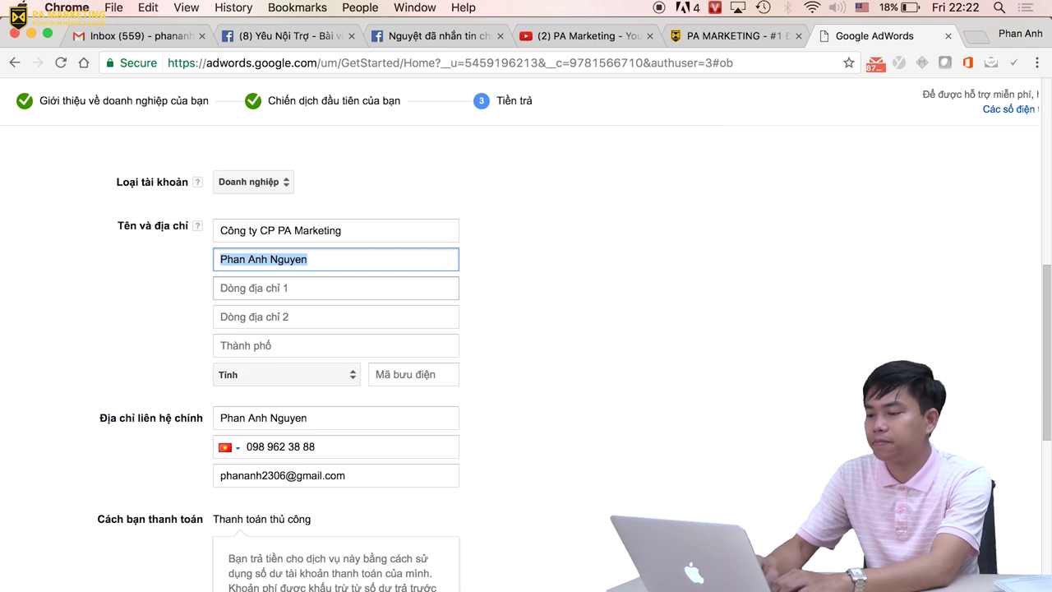
{"action": "left_click", "coordinate": [345, 289]}
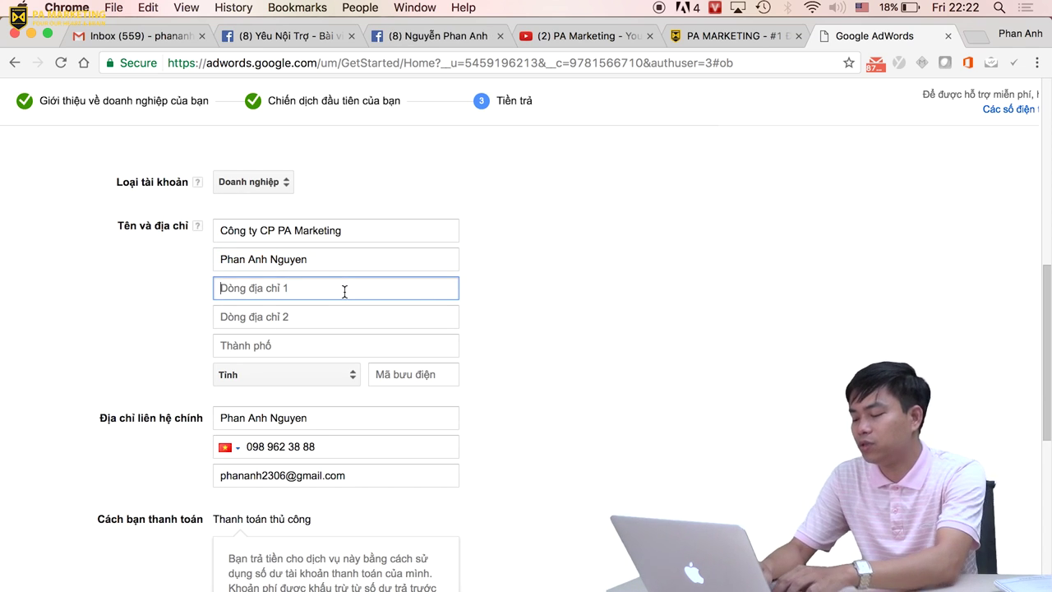
{"action": "type", "text": "Cầu"}
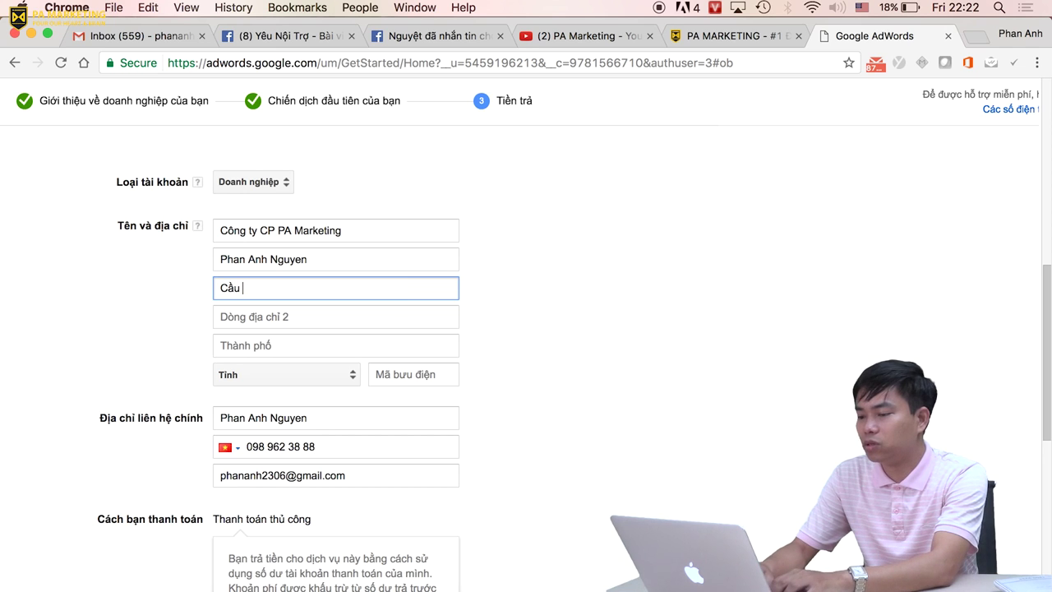
{"action": "type", "text": " Giaấy"}
{"action": "left_click", "coordinate": [336, 316]}
{"action": "type", "text": "Cầu"}
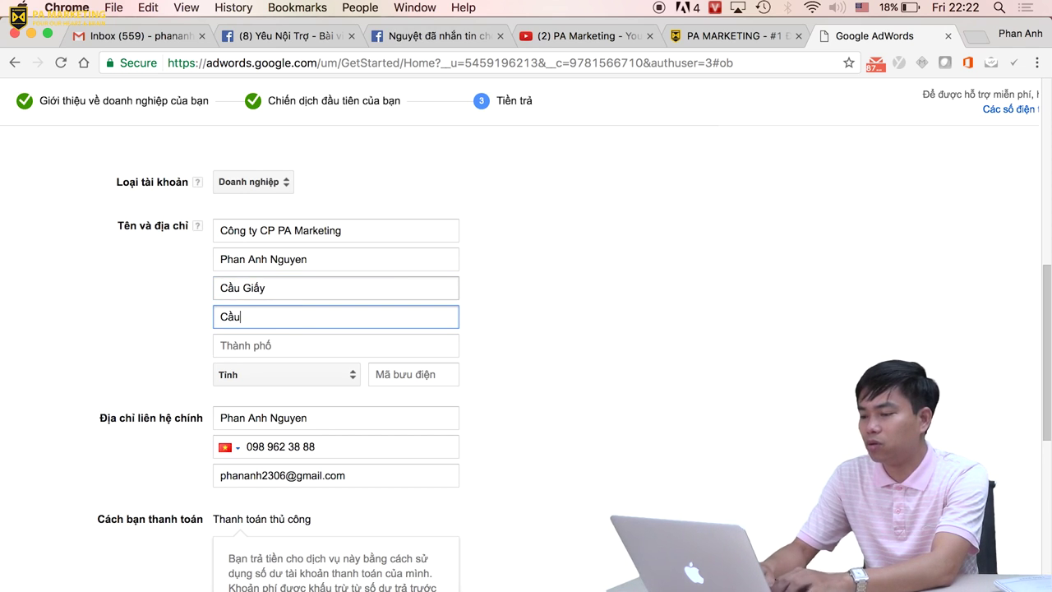
{"action": "type", "text": " Giaấy"}
{"action": "key", "text": "Tab"}
{"action": "type", "text": "Ca"}
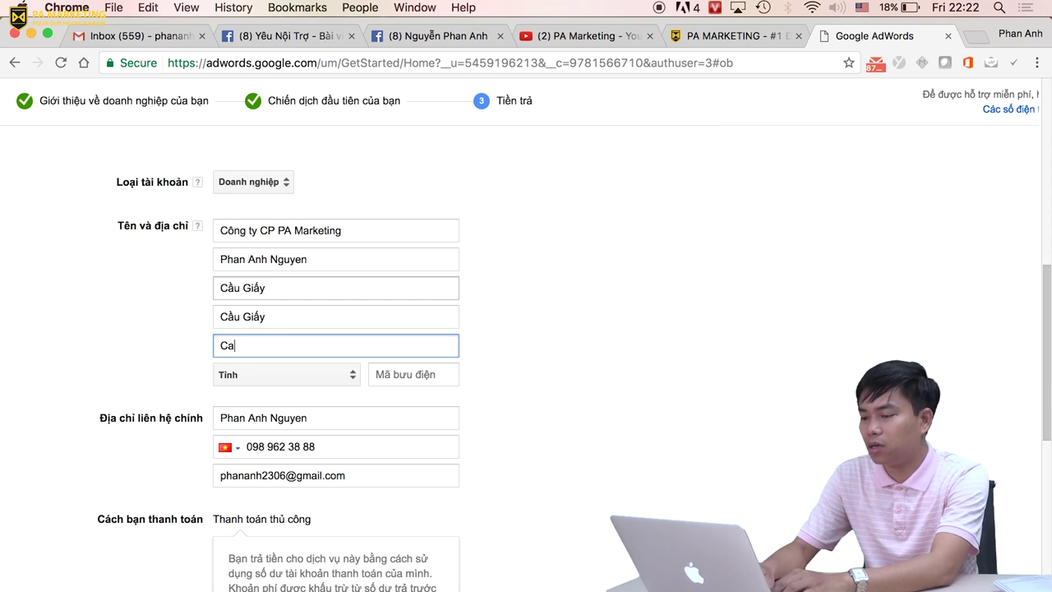
{"action": "type", "text": "ầu Giá"}
{"action": "type", "text": "y"}
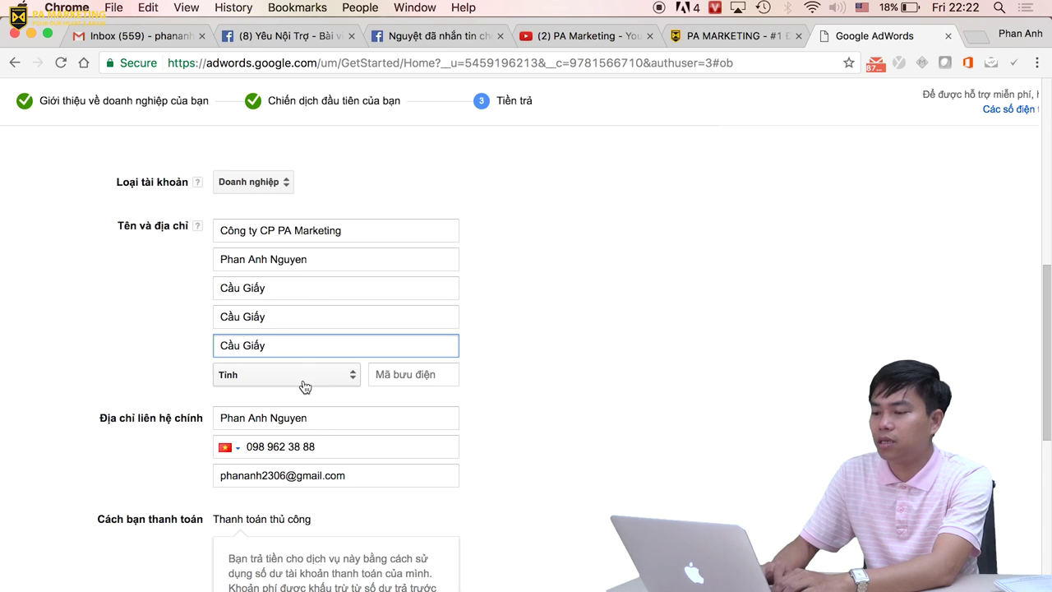
Choose Hanoi City as the province and enter the postal code.
{"action": "left_click", "coordinate": [367, 374]}
{"action": "scroll", "coordinate": [329, 502], "scroll_direction": "down", "scroll_amount": 5}
{"action": "scroll", "coordinate": [330, 503], "scroll_direction": "down", "scroll_amount": 3}
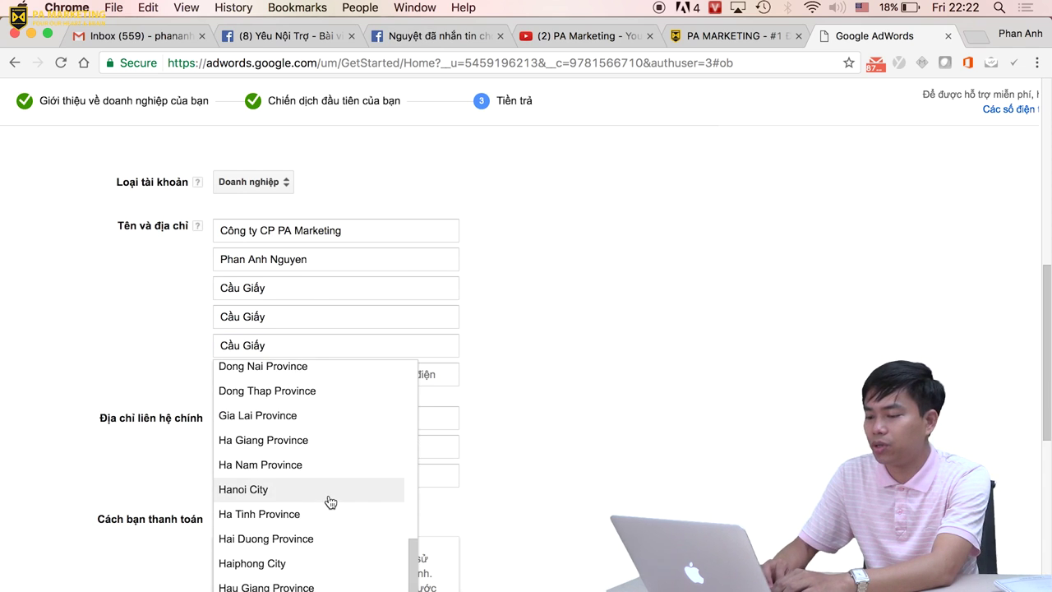
{"action": "scroll", "coordinate": [329, 502], "scroll_direction": "down", "scroll_amount": 1}
{"action": "left_click", "coordinate": [329, 476]}
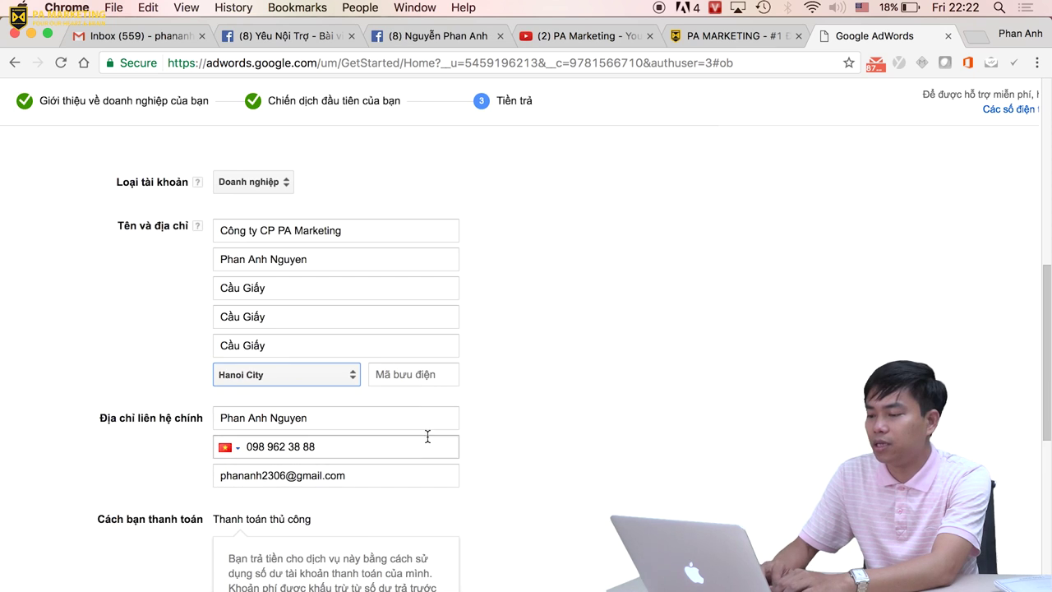
{"action": "left_click", "coordinate": [455, 371]}
{"action": "type", "text": "1000"}
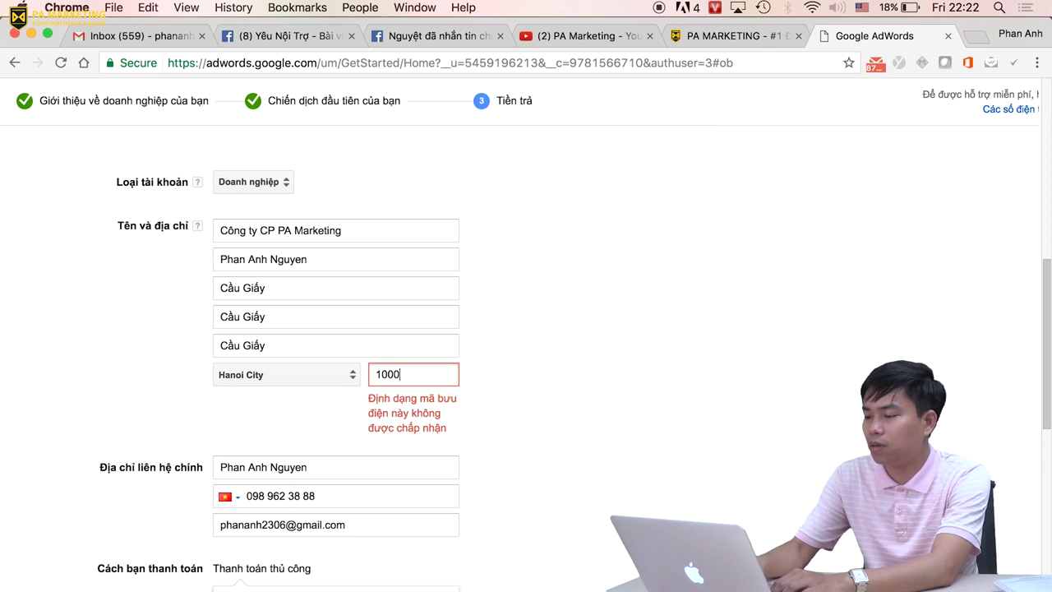
{"action": "type", "text": "00"}
Change the payment amount (Số tiền thanh toán) to 10.000.000 đ.
{"action": "scroll", "coordinate": [352, 352], "scroll_direction": "down", "scroll_amount": 3}
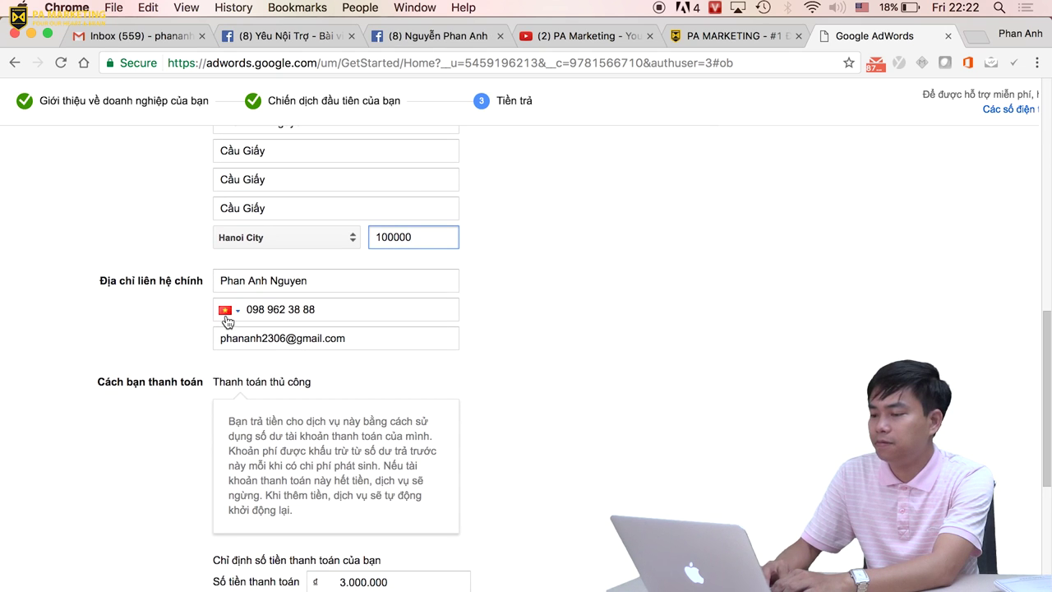
{"action": "scroll", "coordinate": [363, 365], "scroll_direction": "down", "scroll_amount": 2}
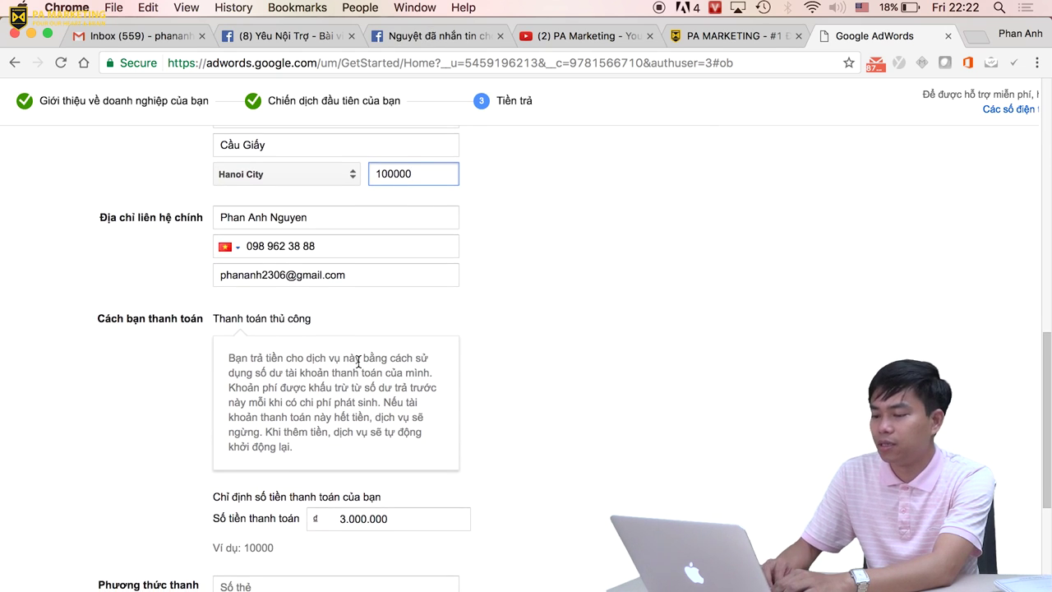
{"action": "scroll", "coordinate": [358, 362], "scroll_direction": "down", "scroll_amount": 3}
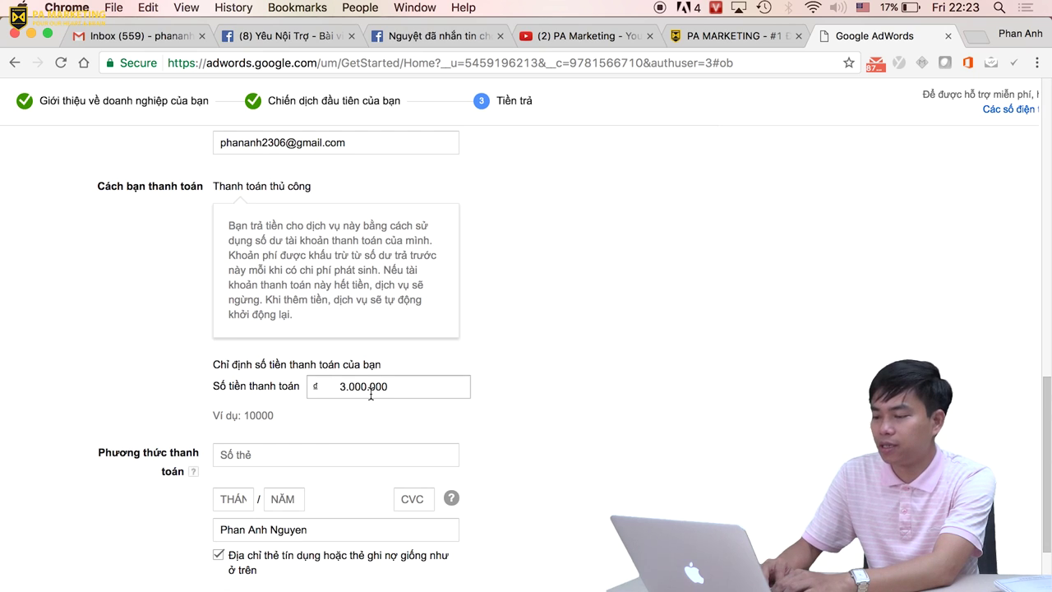
{"action": "scroll", "coordinate": [346, 394], "scroll_direction": "down", "scroll_amount": 2}
{"action": "left_click", "coordinate": [343, 331]}
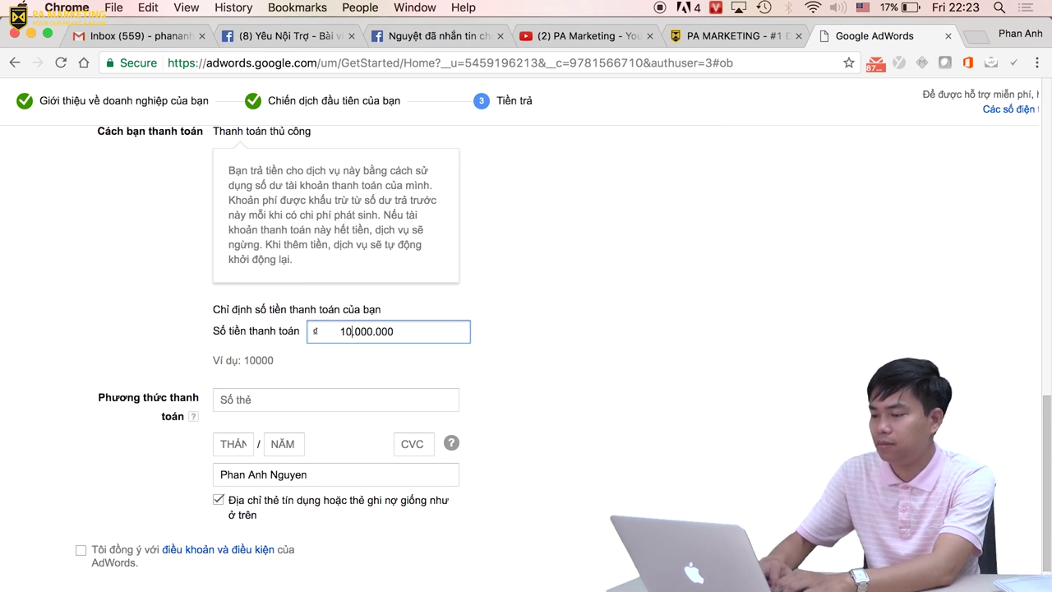
Select the card number (Số thẻ) field, then start a new browser tab.
{"action": "scroll", "coordinate": [587, 430], "scroll_direction": "down", "scroll_amount": 2}
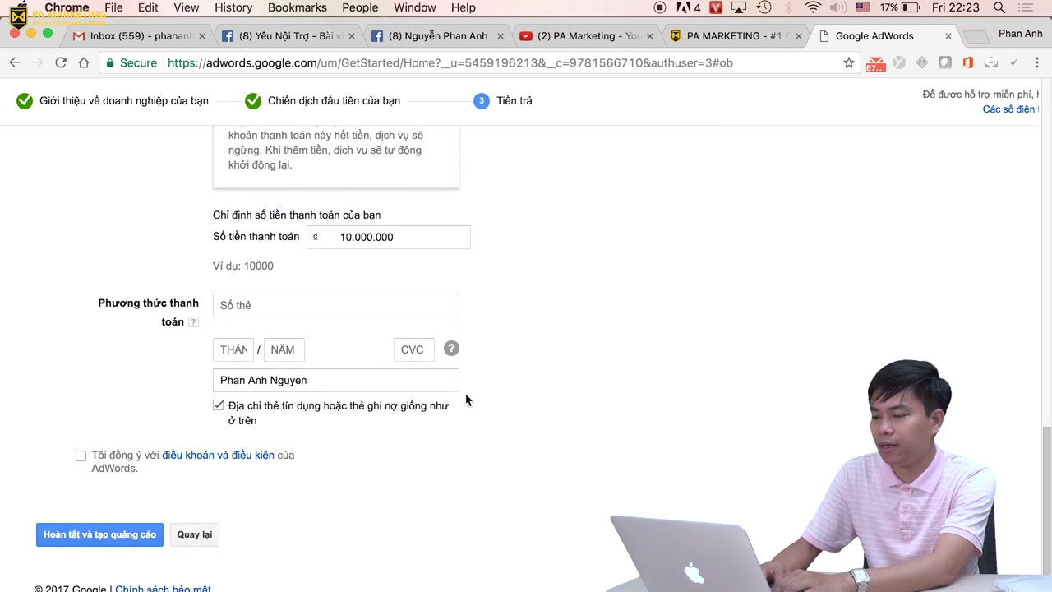
{"action": "left_click", "coordinate": [303, 306]}
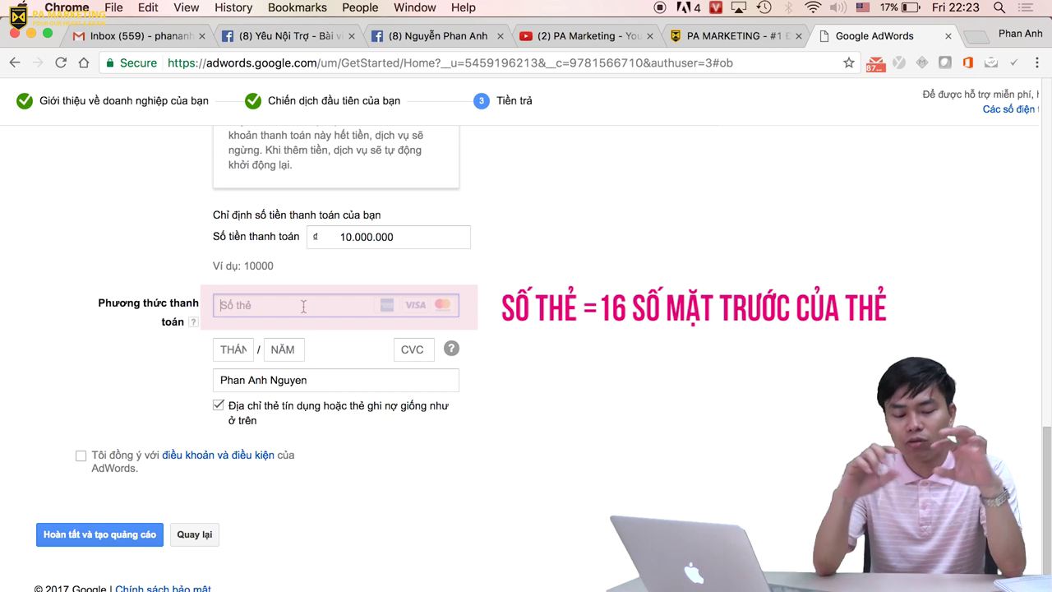
{"action": "left_click", "coordinate": [975, 36]}
Search Google Images for 'thẻ visa', enlarge the gold VISA card example, then return to AdWords.
{"action": "type", "text": "thẻ"}
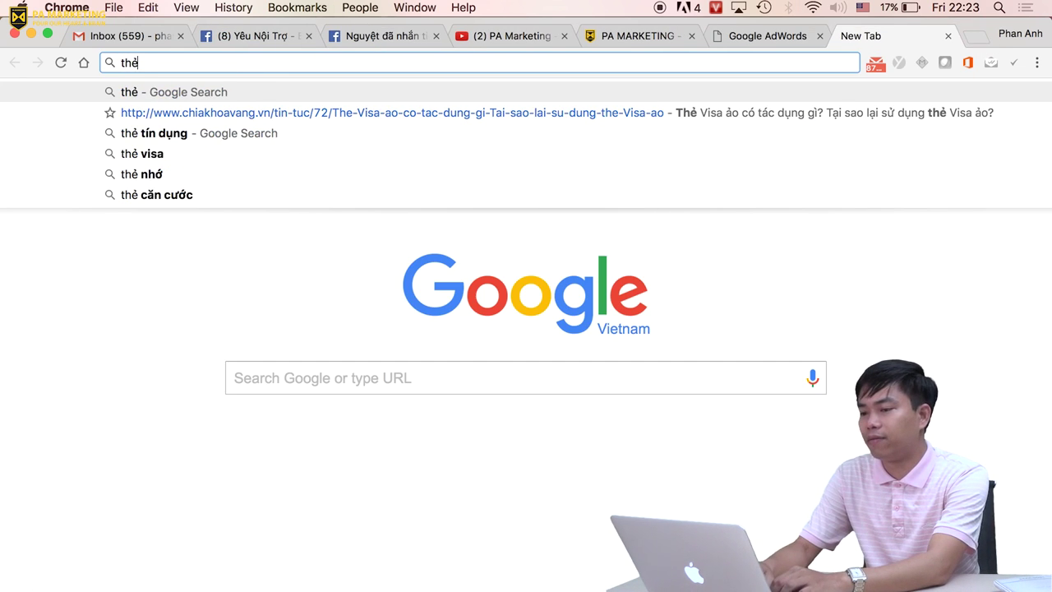
{"action": "type", "text": " visa"}
{"action": "key", "text": "Return"}
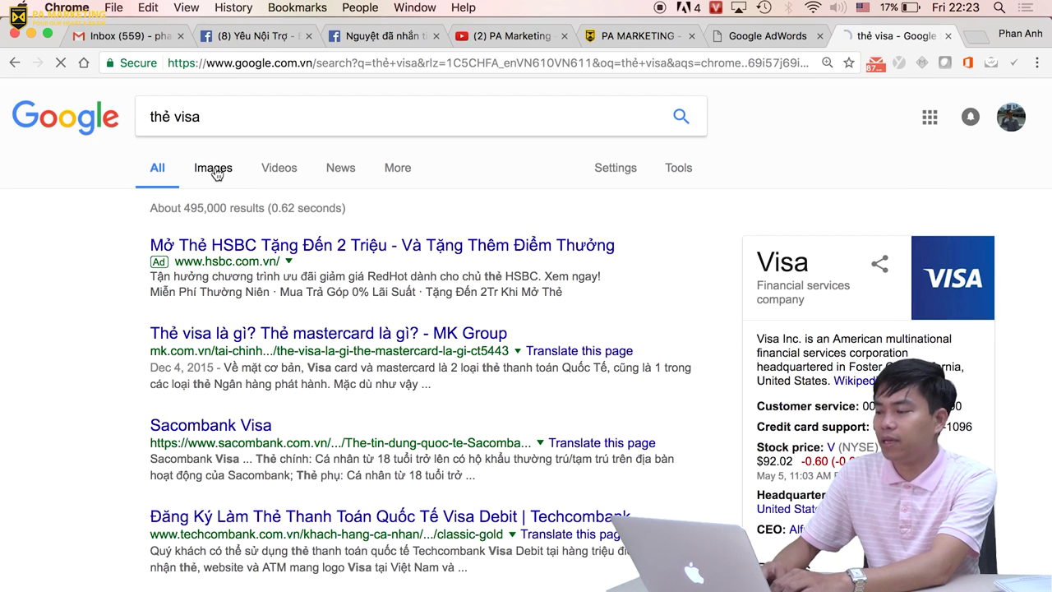
{"action": "left_click", "coordinate": [215, 172]}
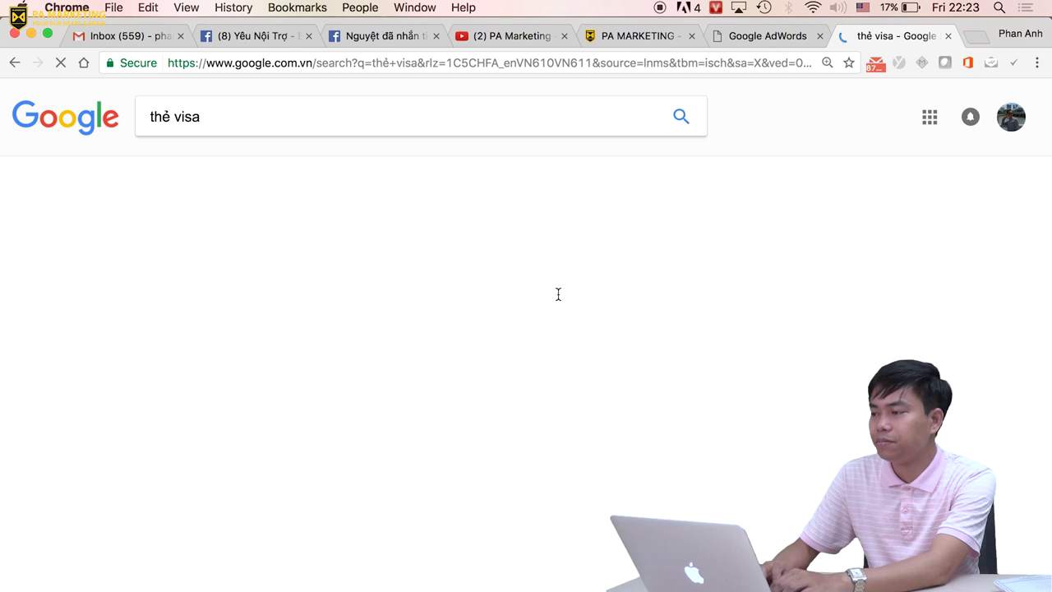
{"action": "scroll", "coordinate": [558, 294], "scroll_direction": "down", "scroll_amount": 2}
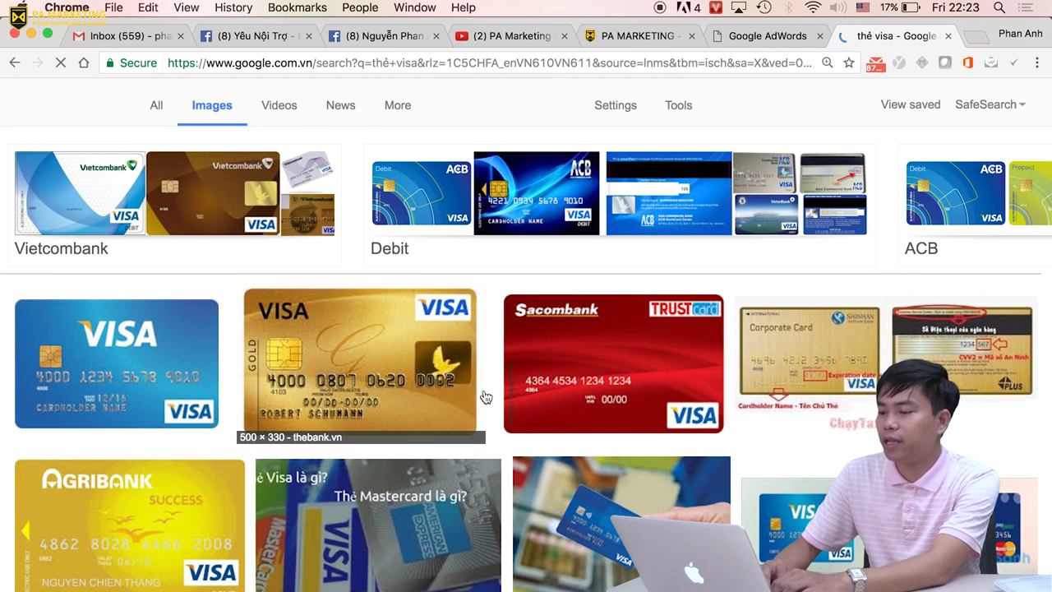
{"action": "scroll", "coordinate": [349, 391], "scroll_direction": "down", "scroll_amount": 1}
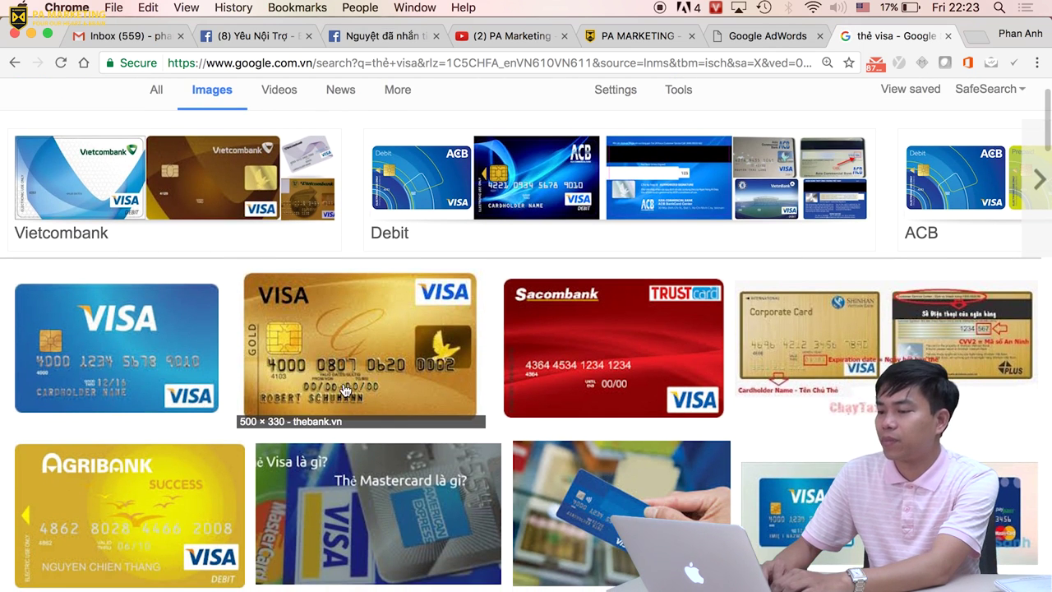
{"action": "left_click", "coordinate": [324, 339]}
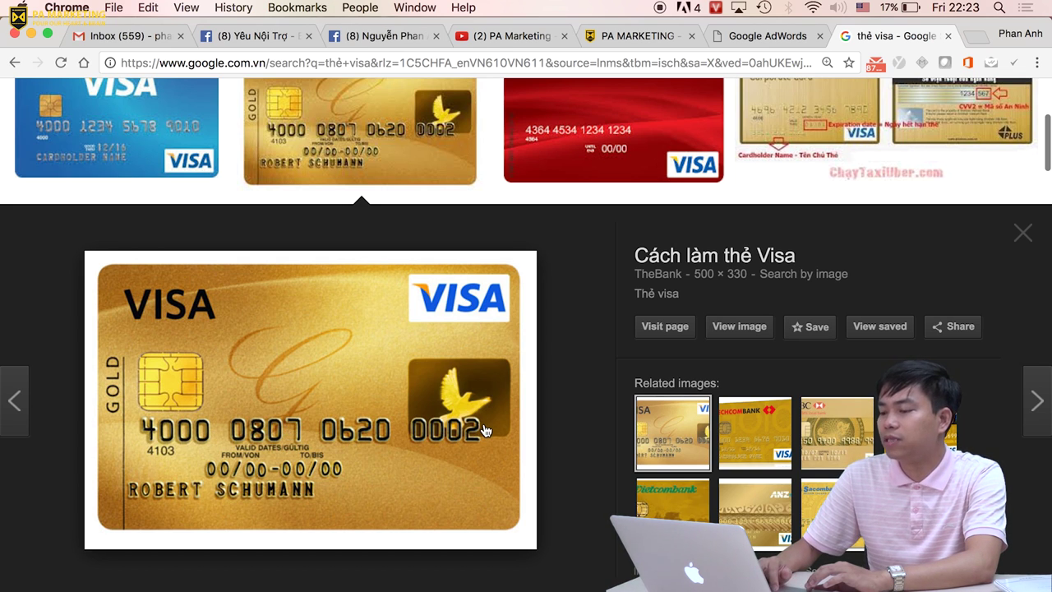
{"action": "left_click", "coordinate": [748, 35]}
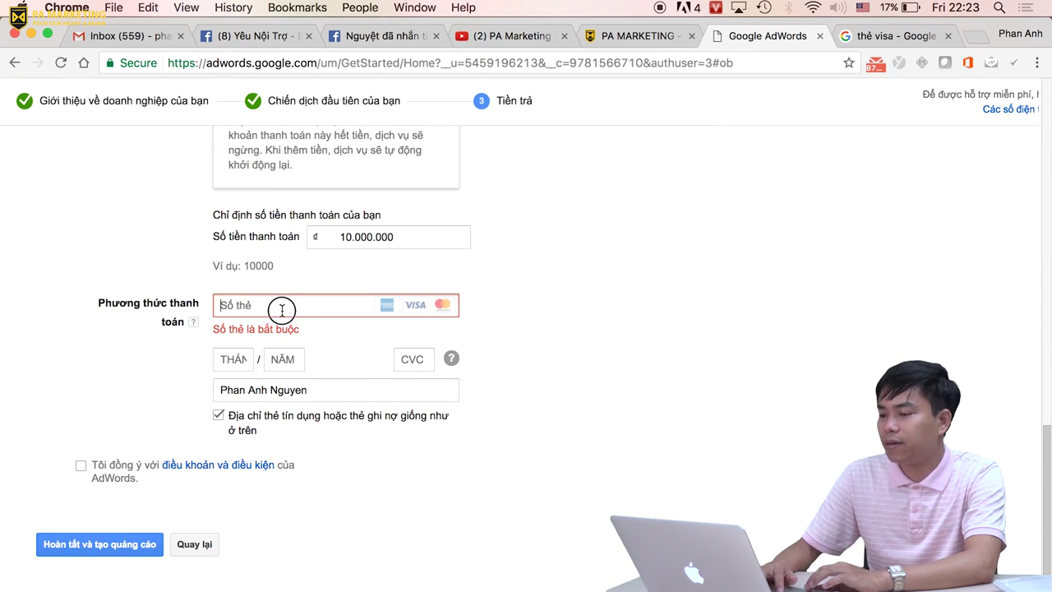
Point out the expiry month, expiry year and CVC fields, comparing them with the VISA card images.
{"action": "left_click", "coordinate": [234, 359]}
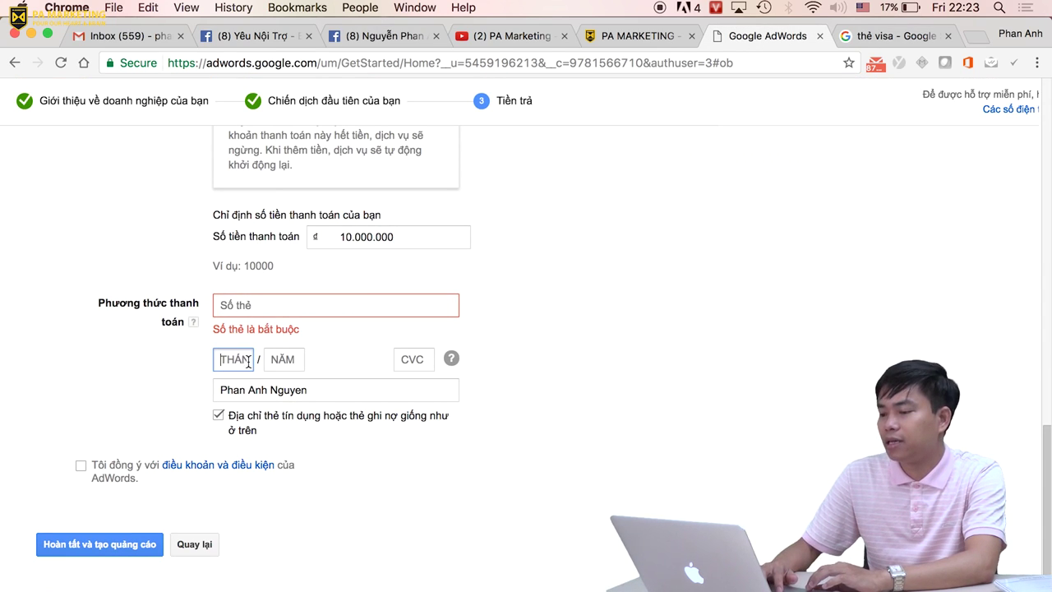
{"action": "left_click", "coordinate": [283, 359]}
{"action": "left_click", "coordinate": [414, 359]}
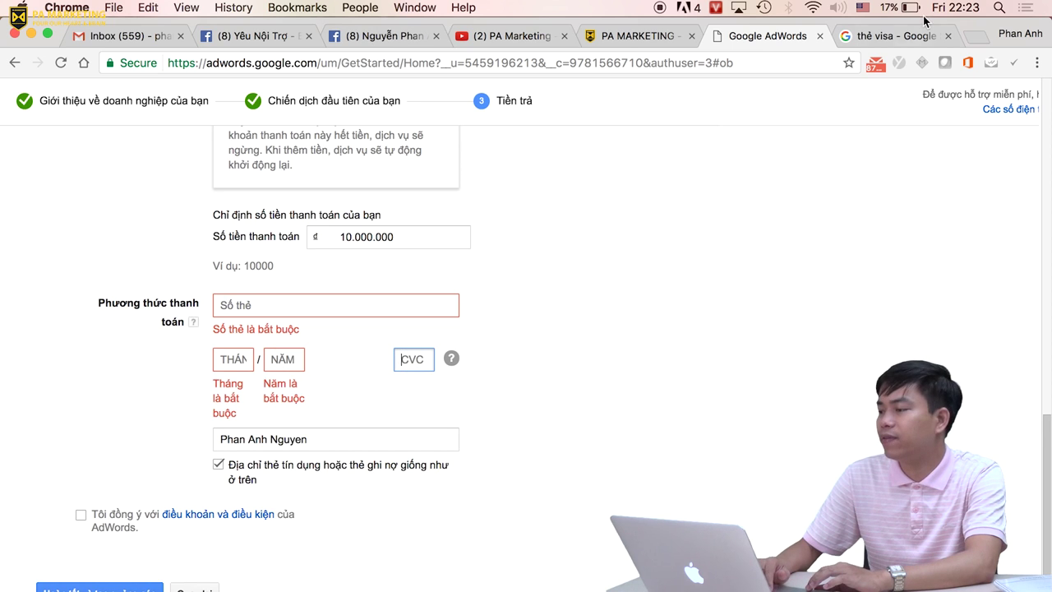
{"action": "left_click", "coordinate": [871, 36]}
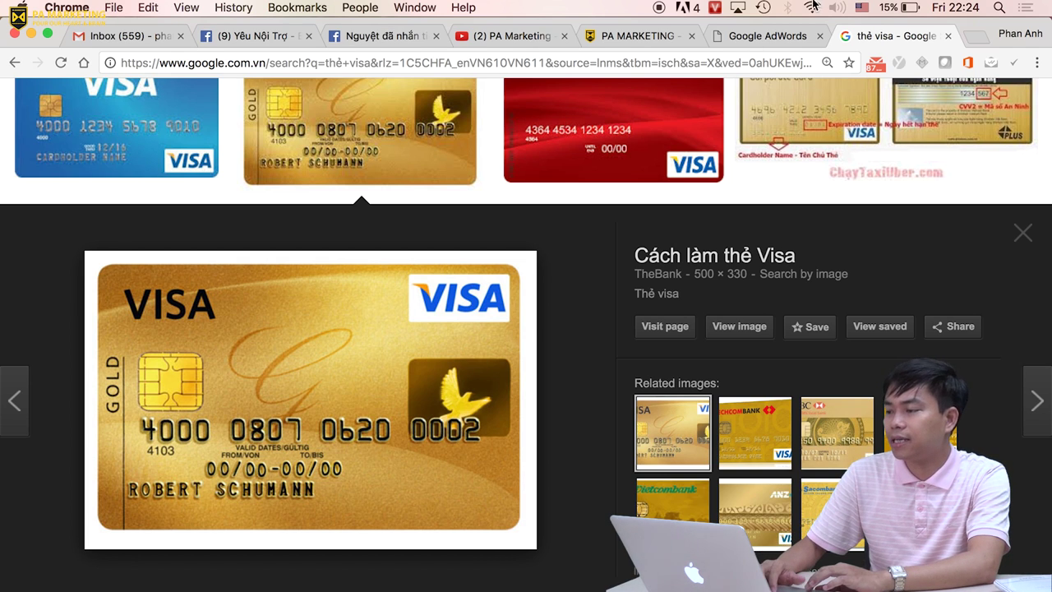
{"action": "left_click", "coordinate": [750, 36]}
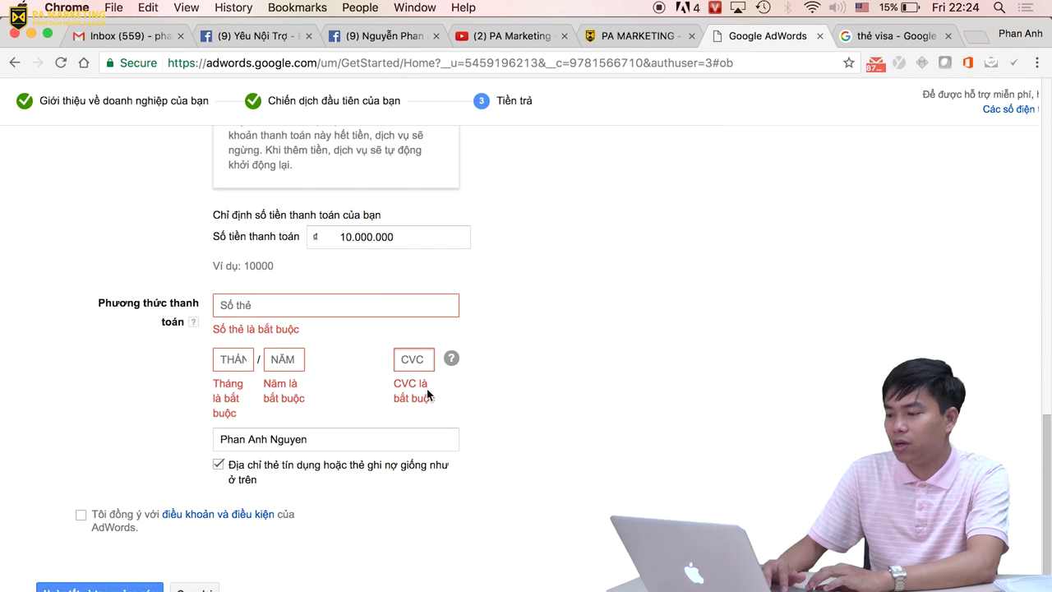
{"action": "left_click", "coordinate": [416, 354]}
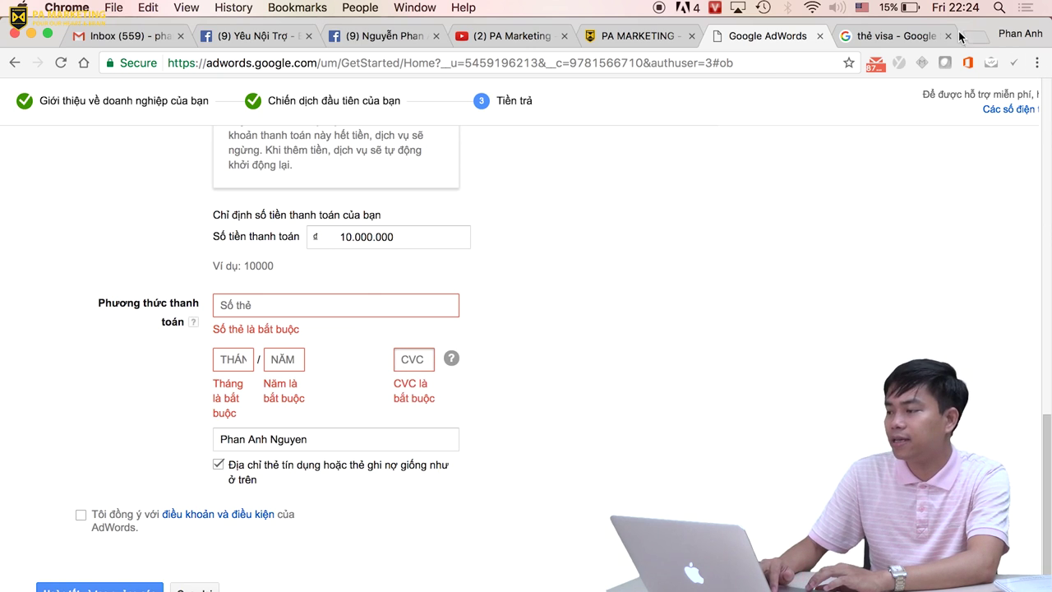
{"action": "left_click", "coordinate": [883, 40]}
Preview the ACB card-back image, then a card back with the CVV security code circled.
{"action": "scroll", "coordinate": [705, 274], "scroll_direction": "down", "scroll_amount": 10}
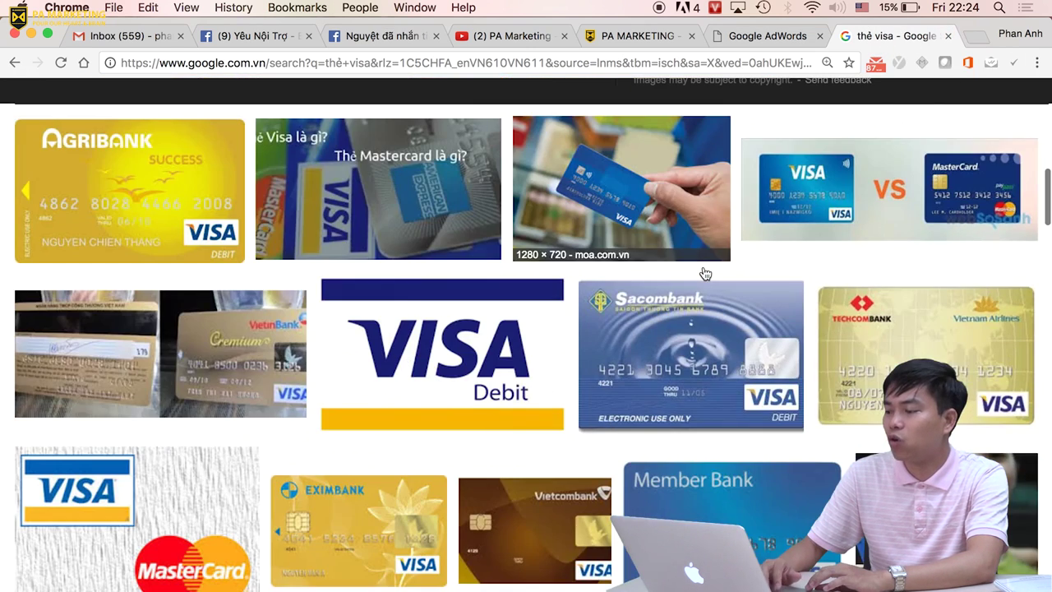
{"action": "scroll", "coordinate": [704, 274], "scroll_direction": "up", "scroll_amount": 5}
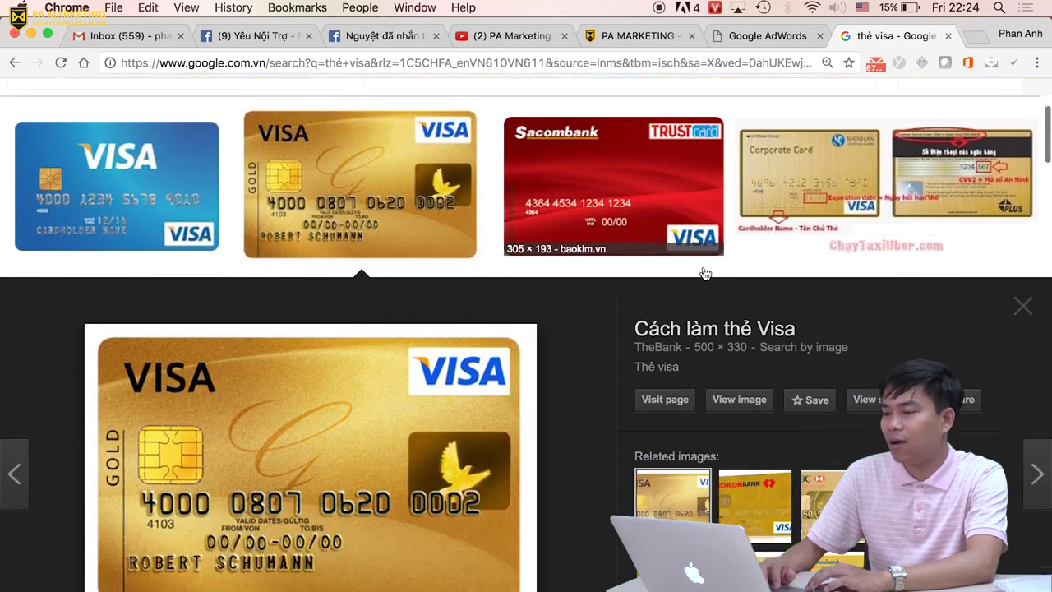
{"action": "scroll", "coordinate": [704, 274], "scroll_direction": "down", "scroll_amount": 10}
{"action": "scroll", "coordinate": [704, 273], "scroll_direction": "down", "scroll_amount": 1}
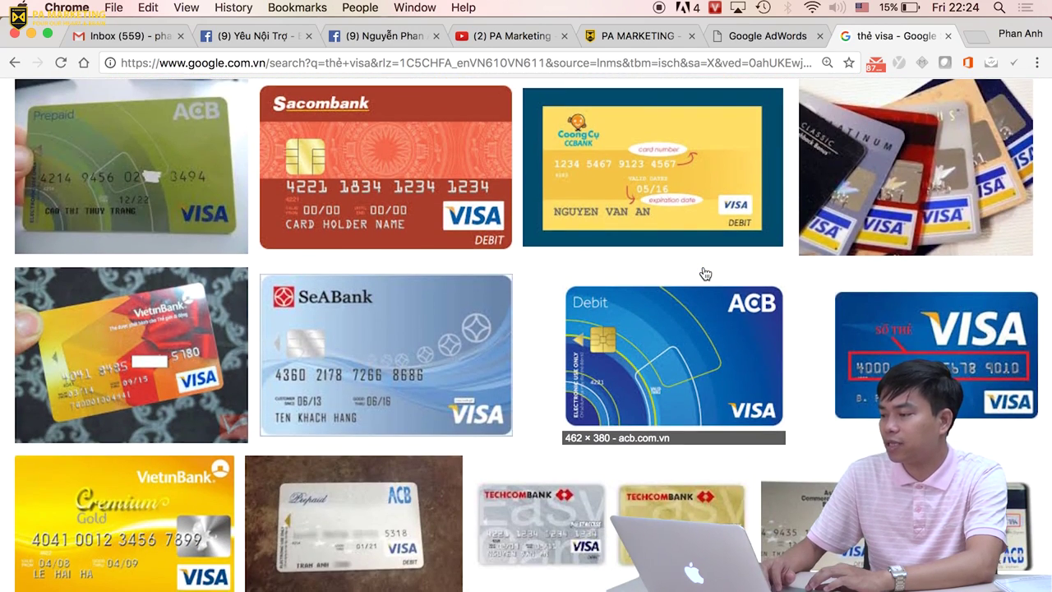
{"action": "scroll", "coordinate": [705, 274], "scroll_direction": "down", "scroll_amount": 5}
{"action": "scroll", "coordinate": [704, 273], "scroll_direction": "down", "scroll_amount": 1}
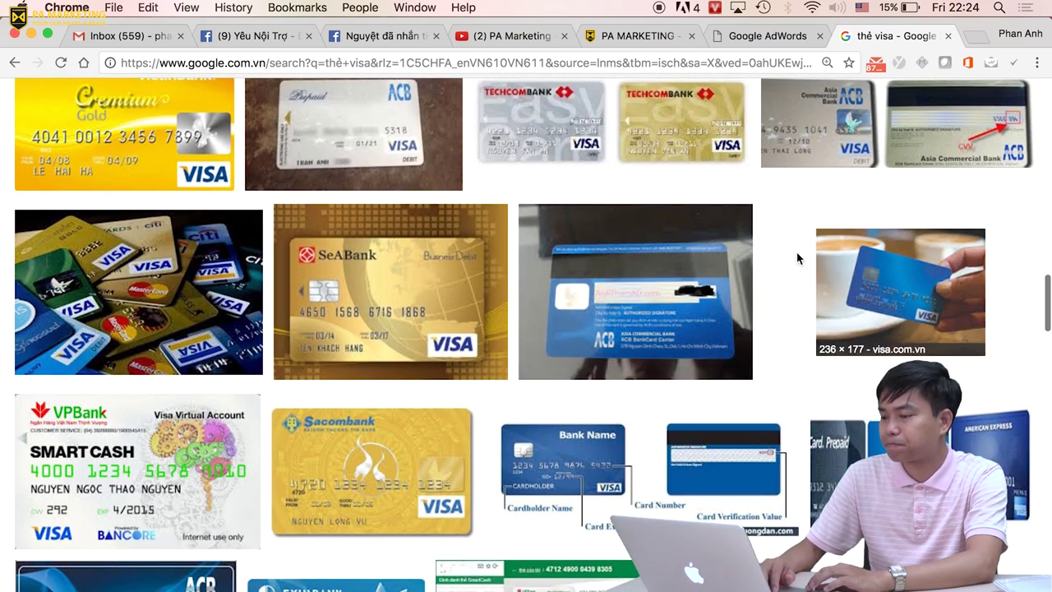
{"action": "left_click", "coordinate": [670, 308]}
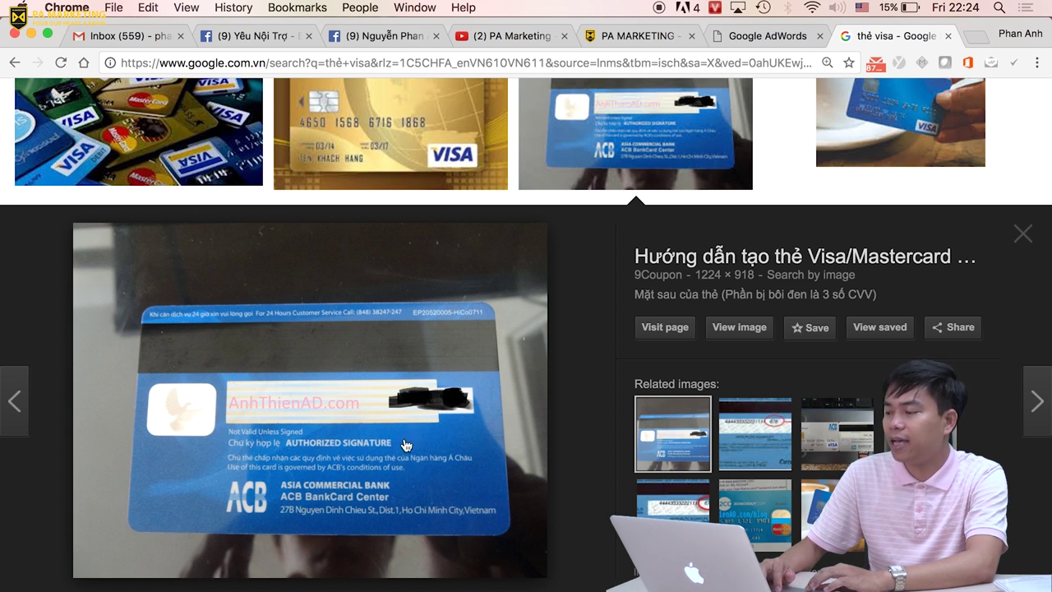
{"action": "left_click", "coordinate": [640, 492]}
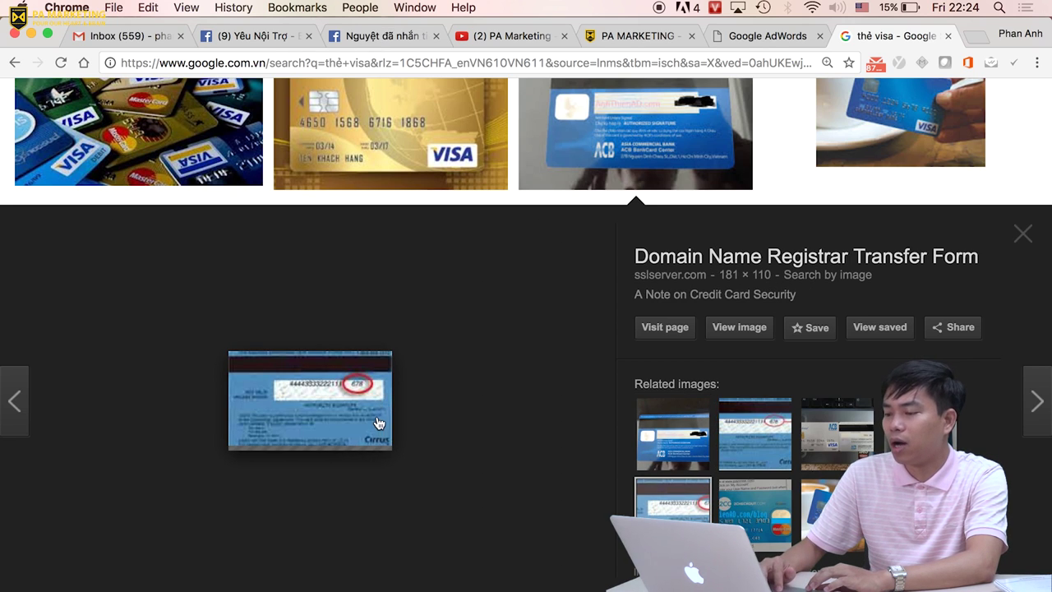